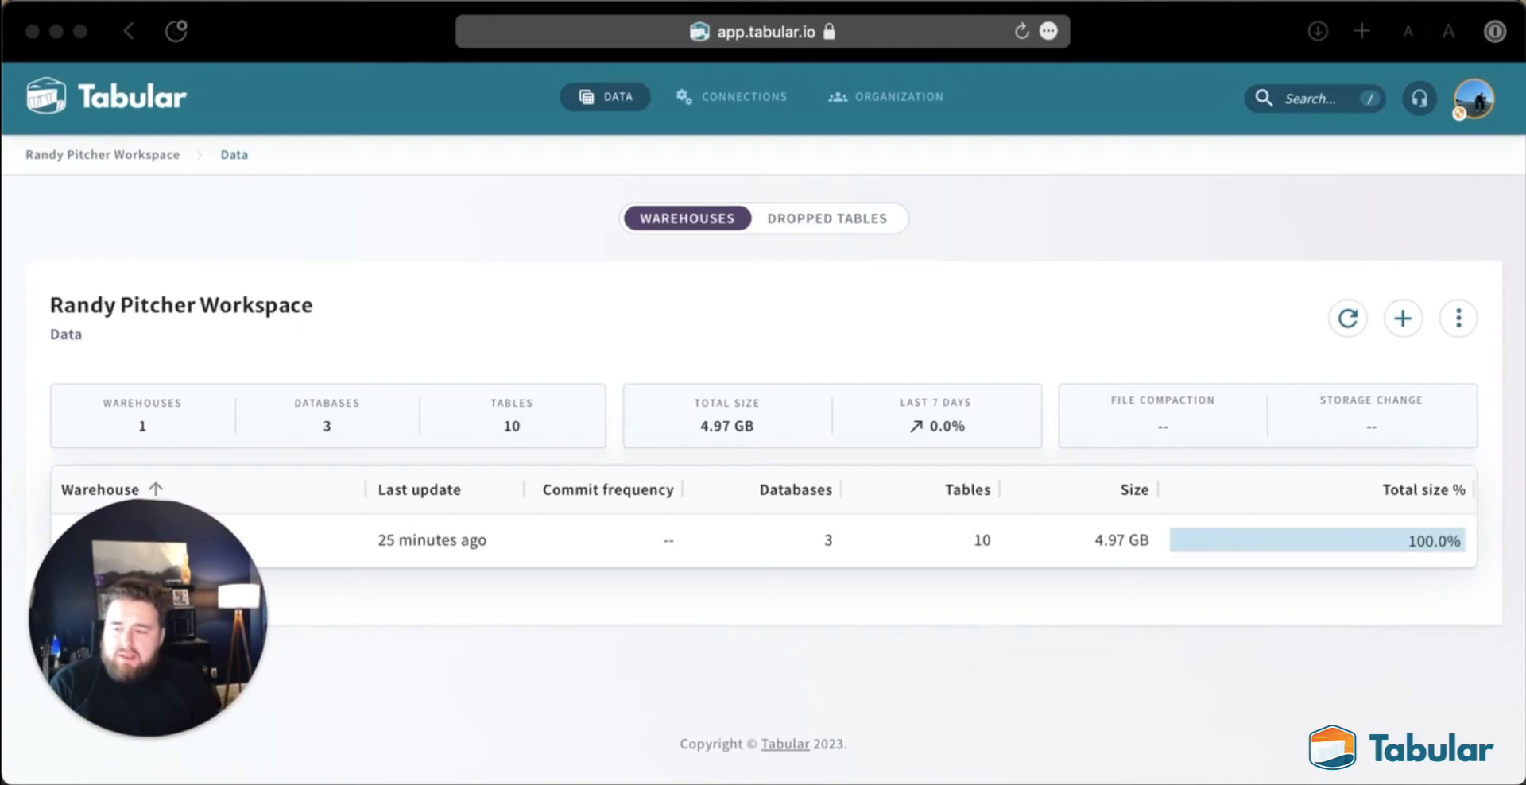
drag(175, 564, 1355, 783)
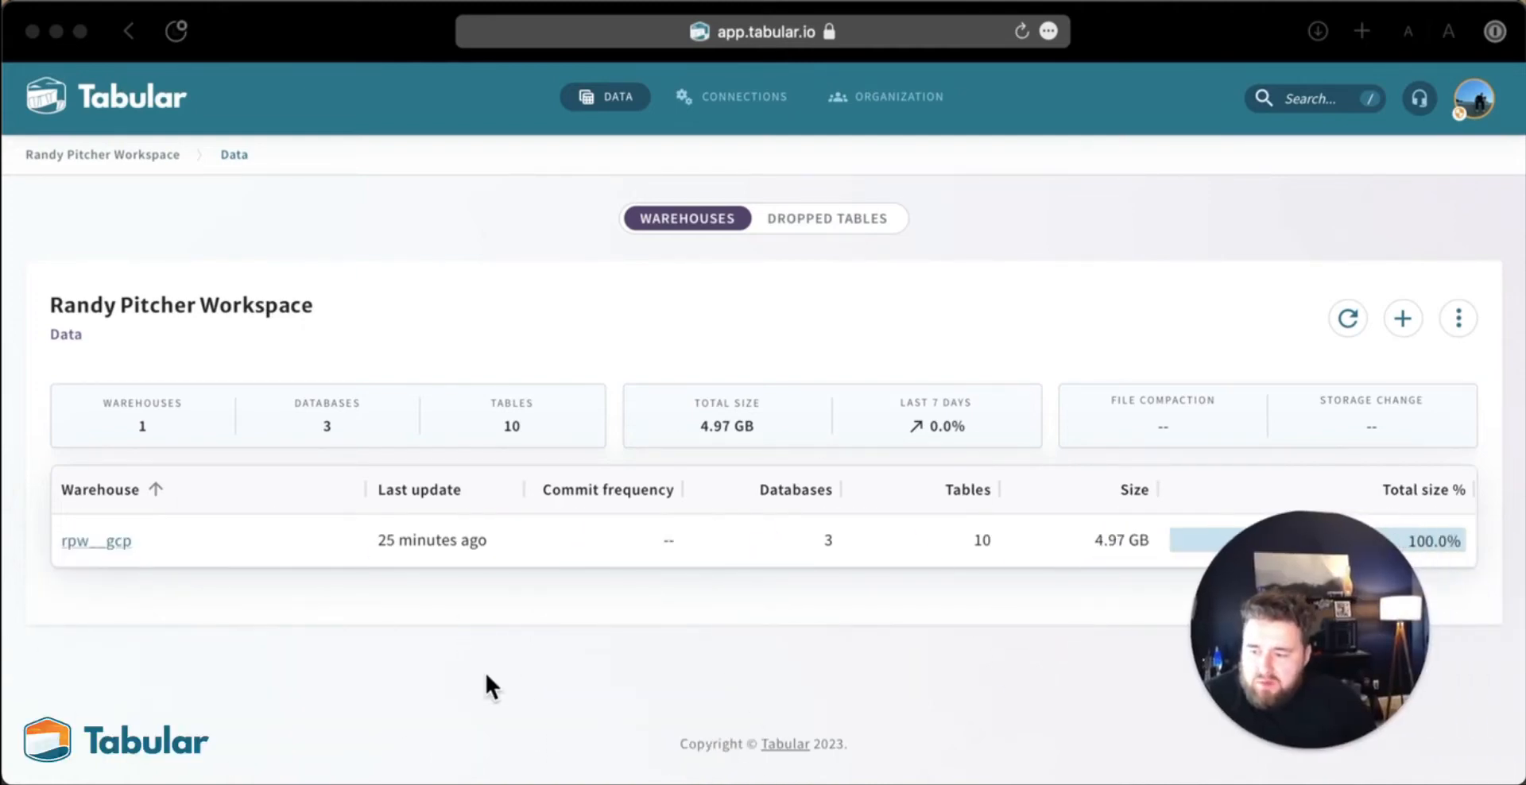
mouse_move(113, 552)
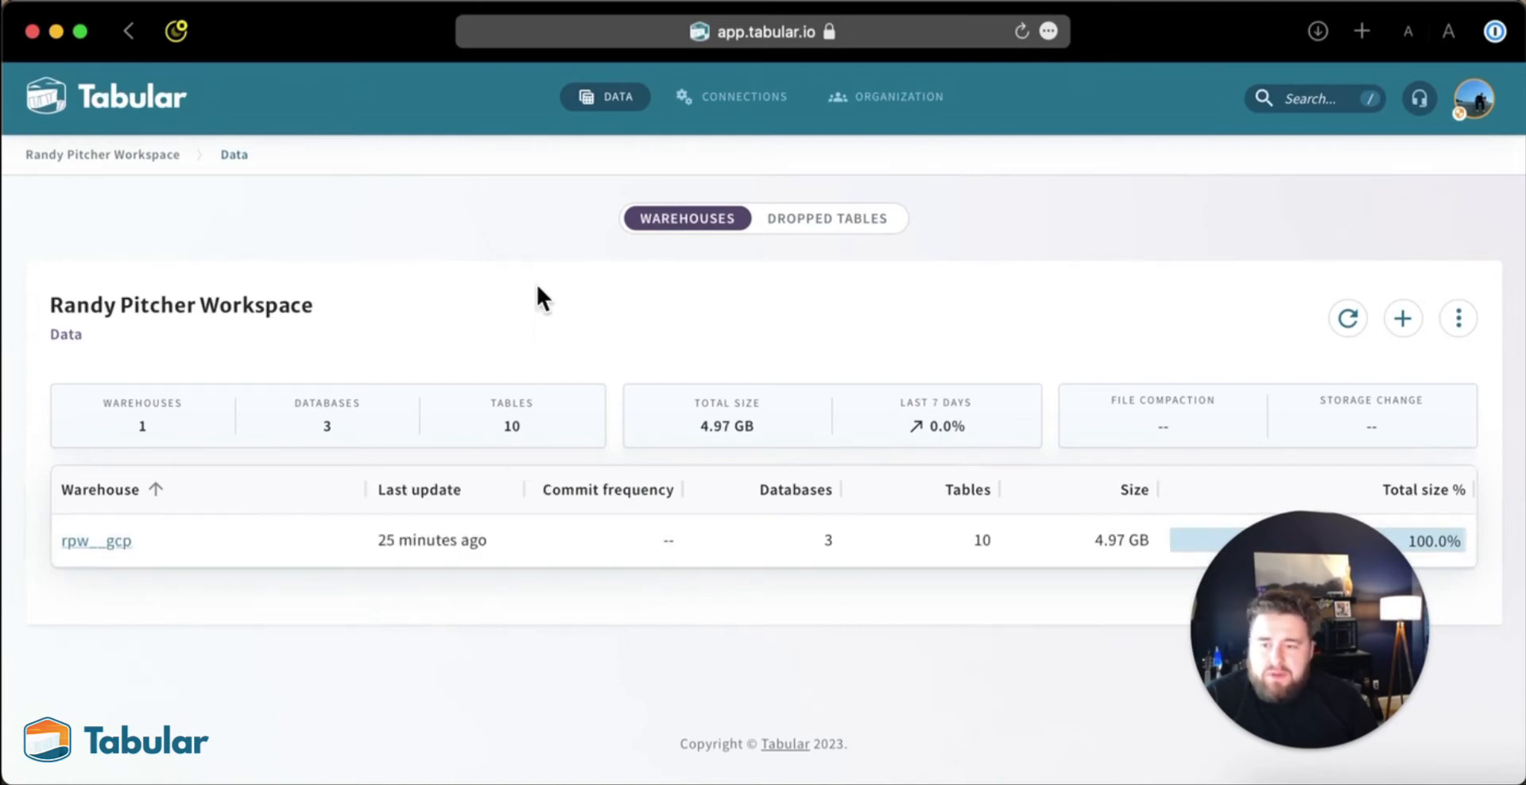
Step: Start adding an Amazon S3 storage bucket to the workspace using the connection assistant
click(689, 101)
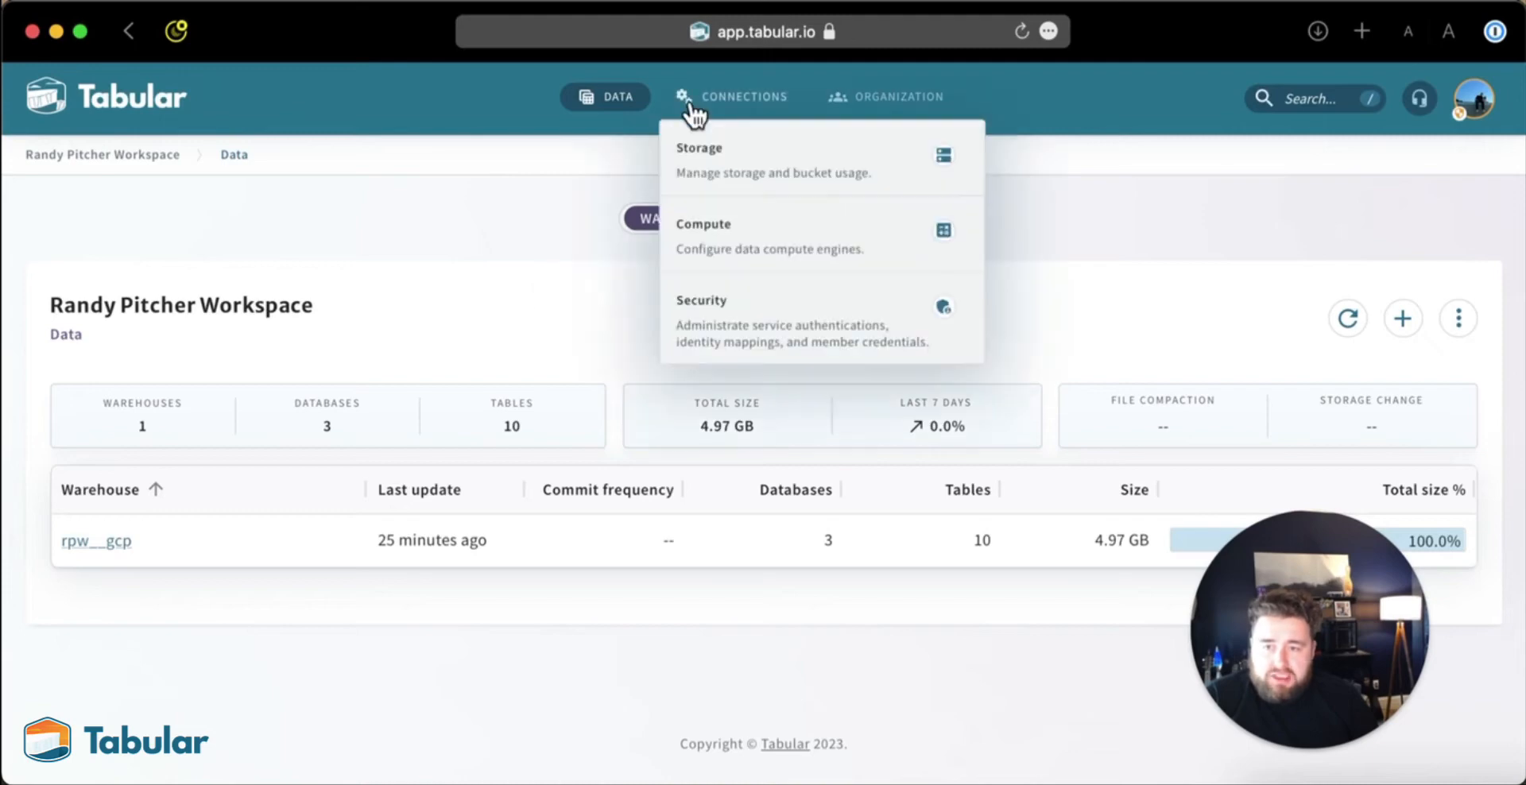
click(747, 143)
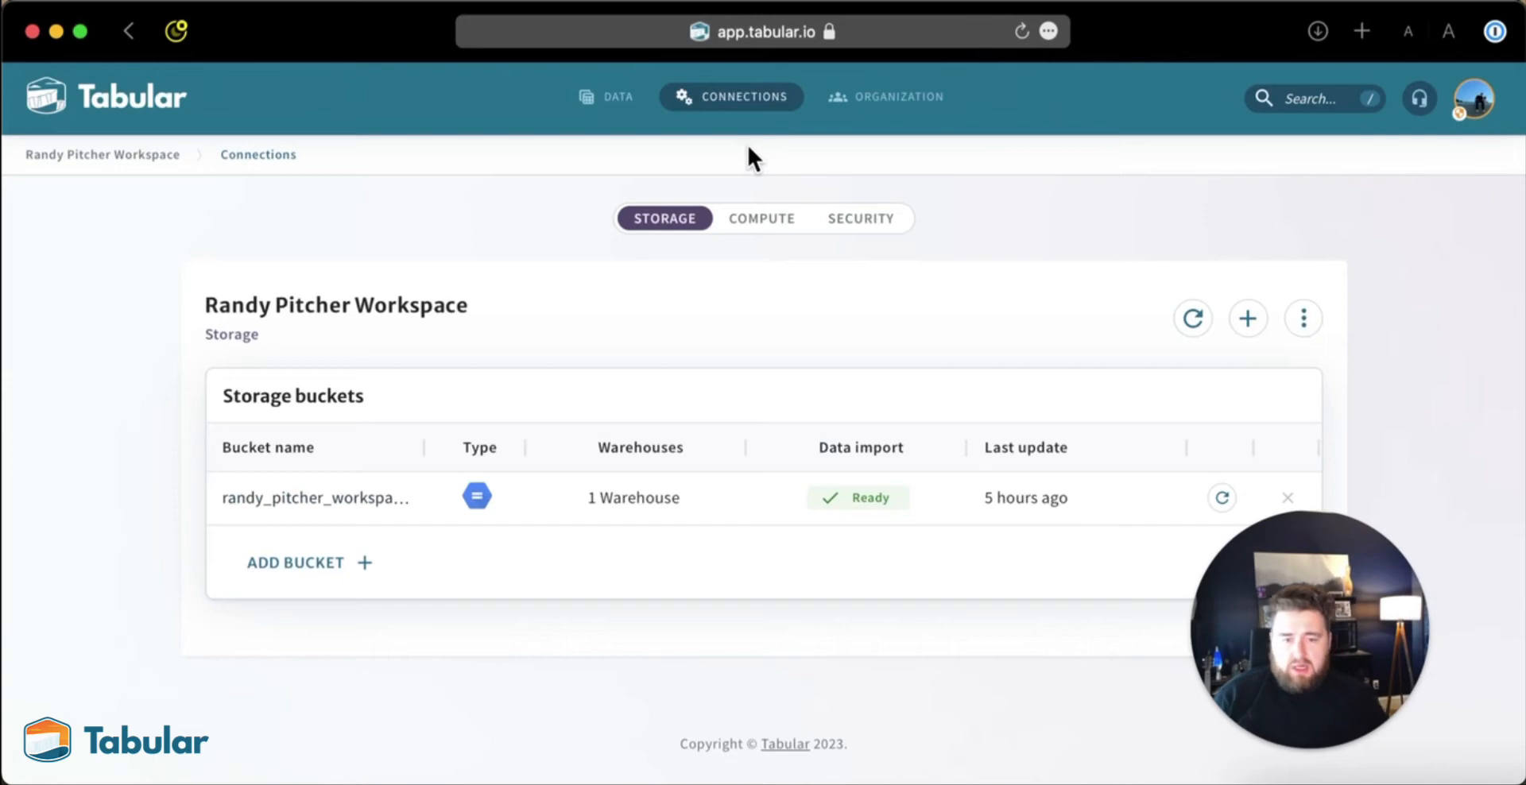
click(1240, 319)
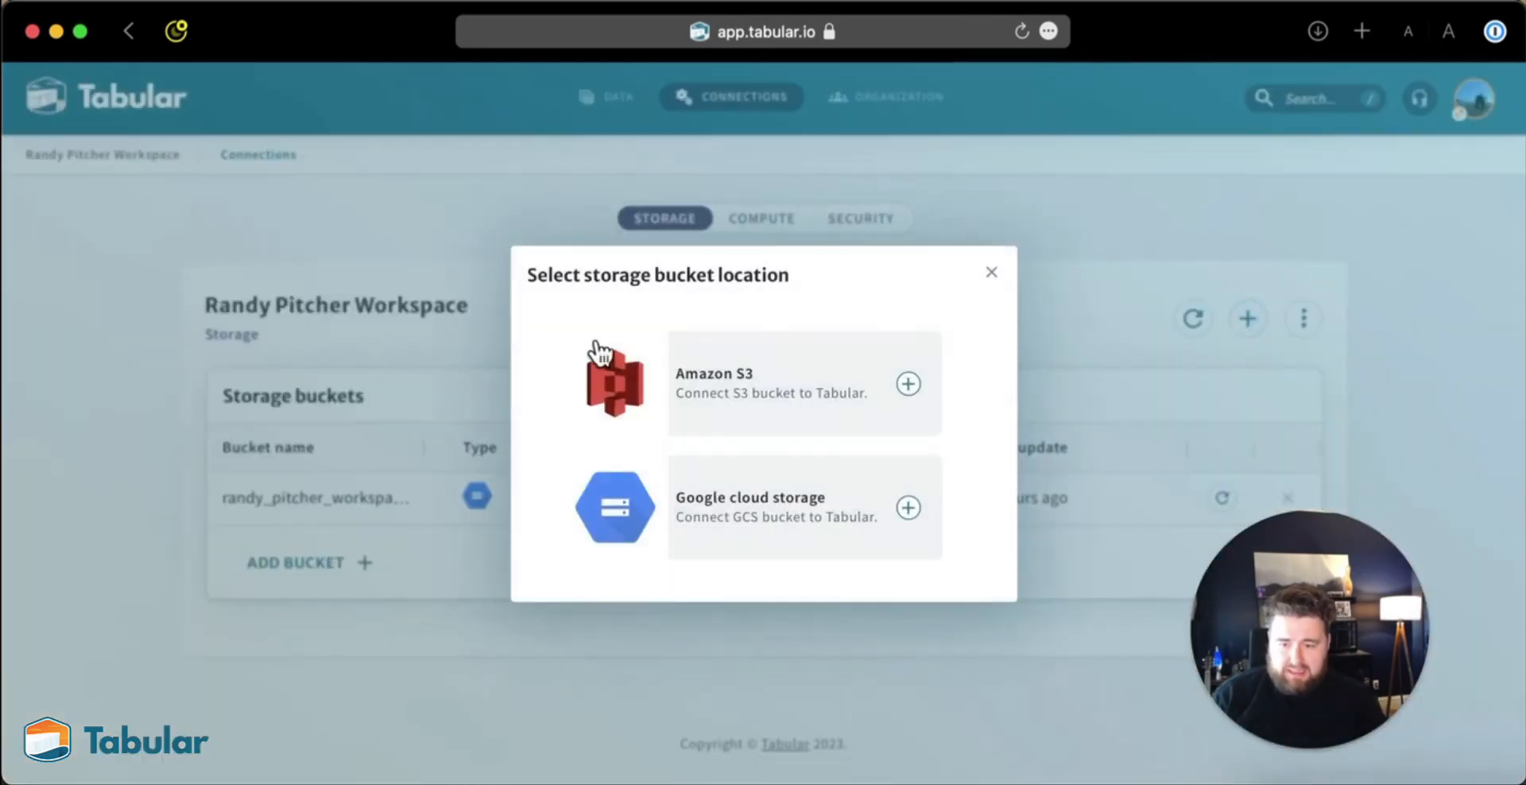
click(725, 383)
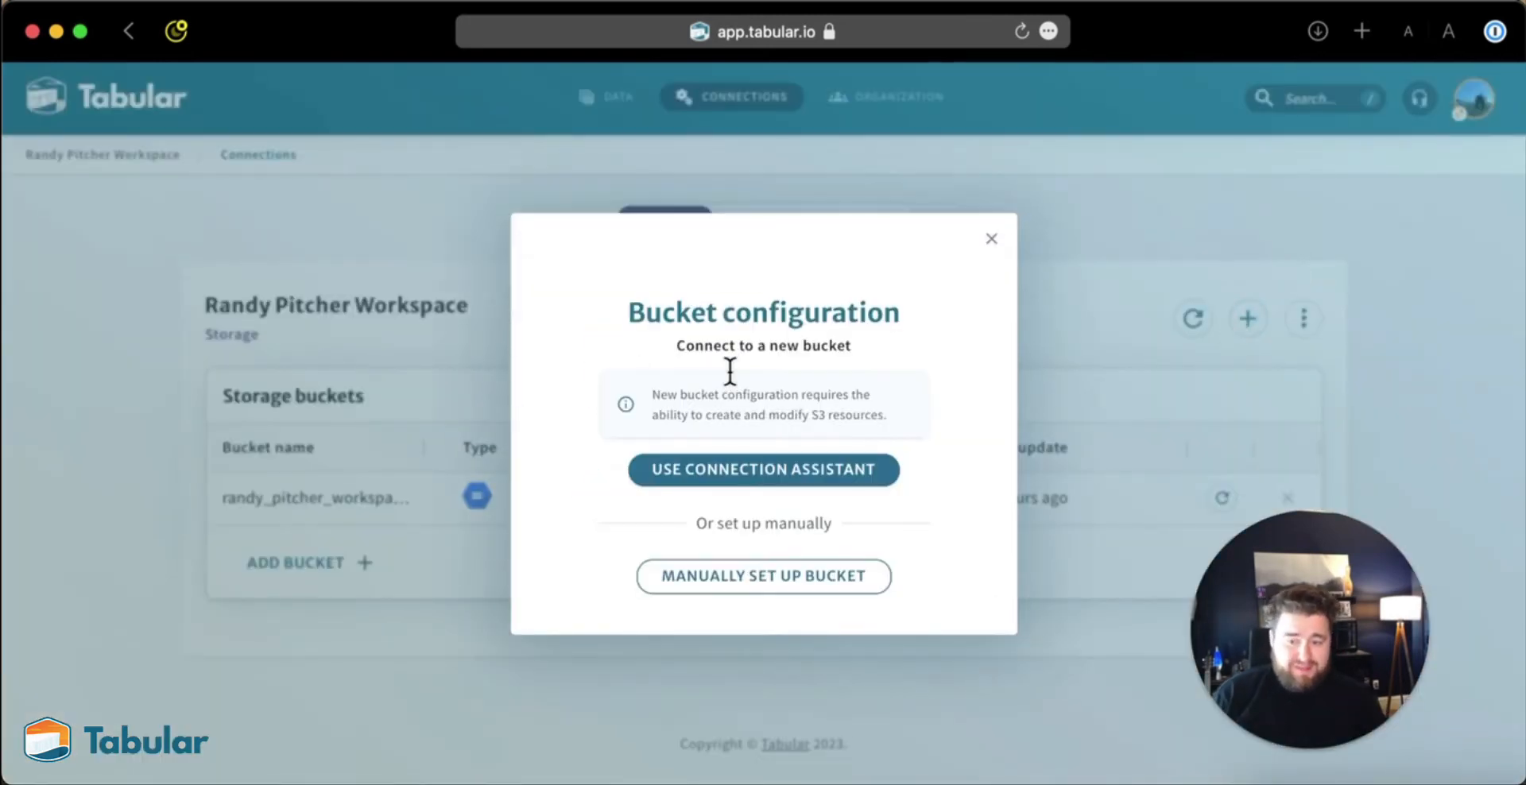
click(804, 477)
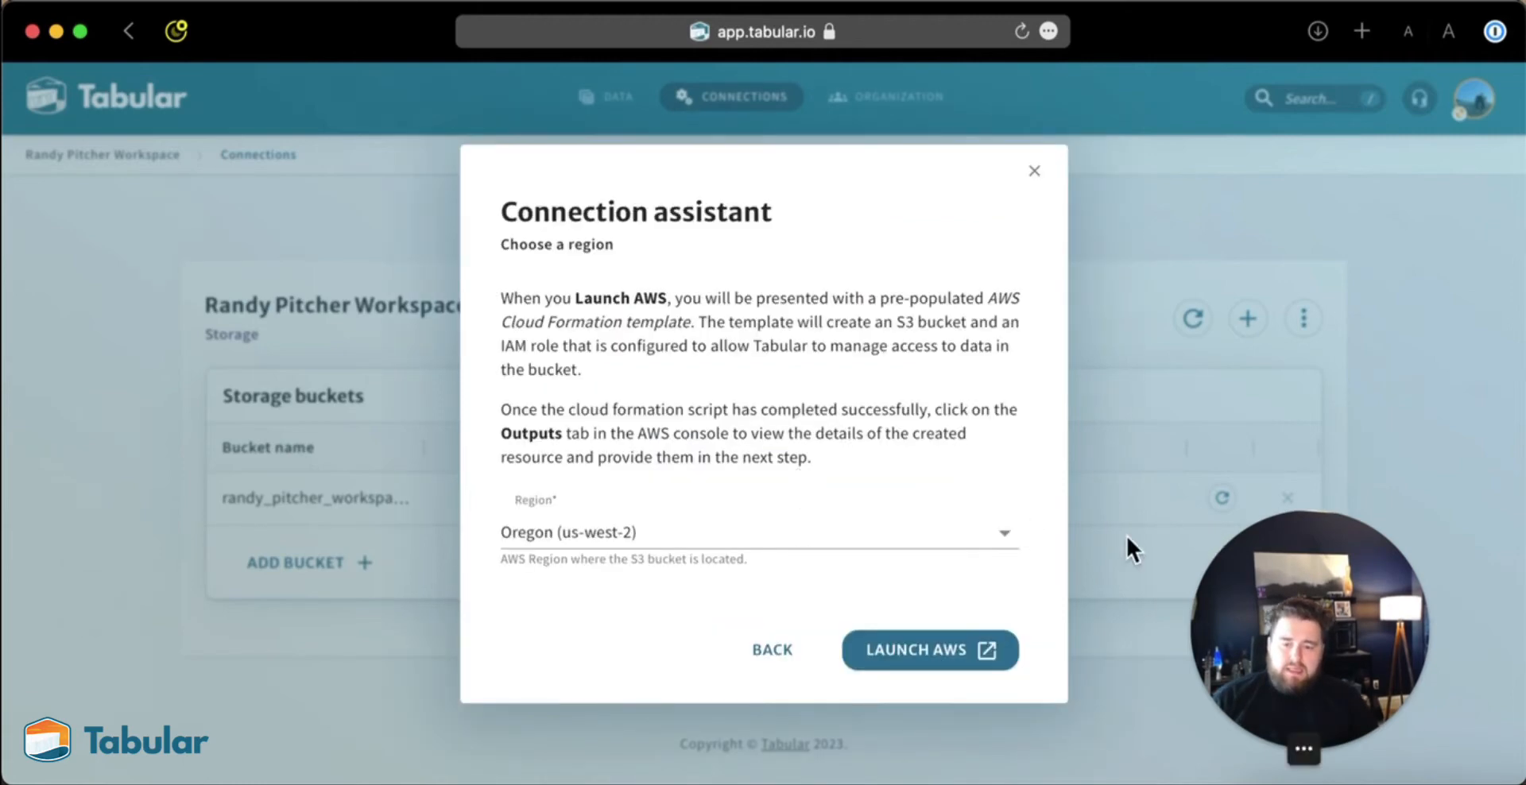
Step: Set the bucket's region to N. Virginia (us-east-1) and launch the AWS CloudFormation template
click(905, 538)
click(636, 578)
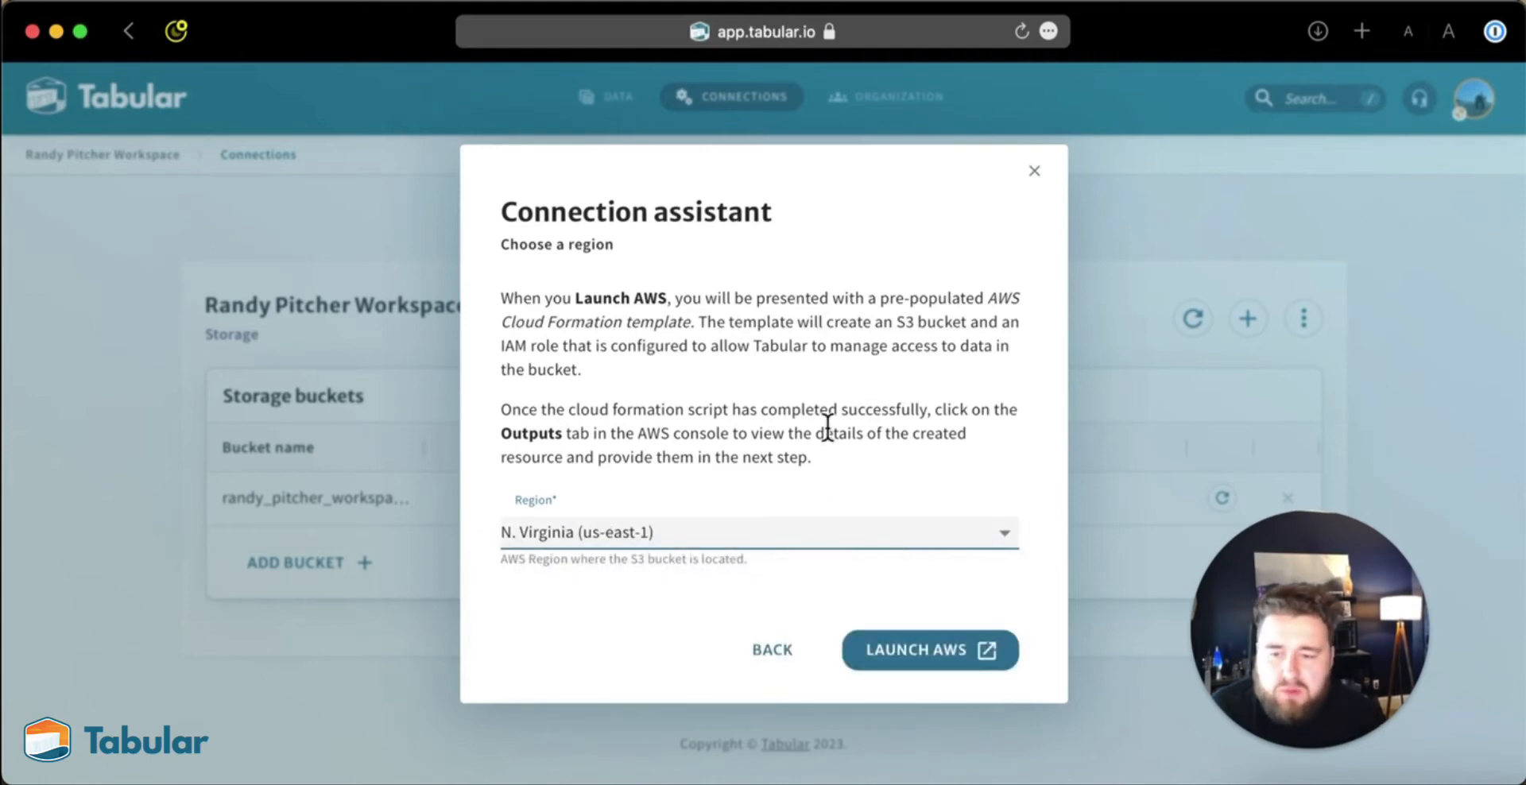
click(879, 657)
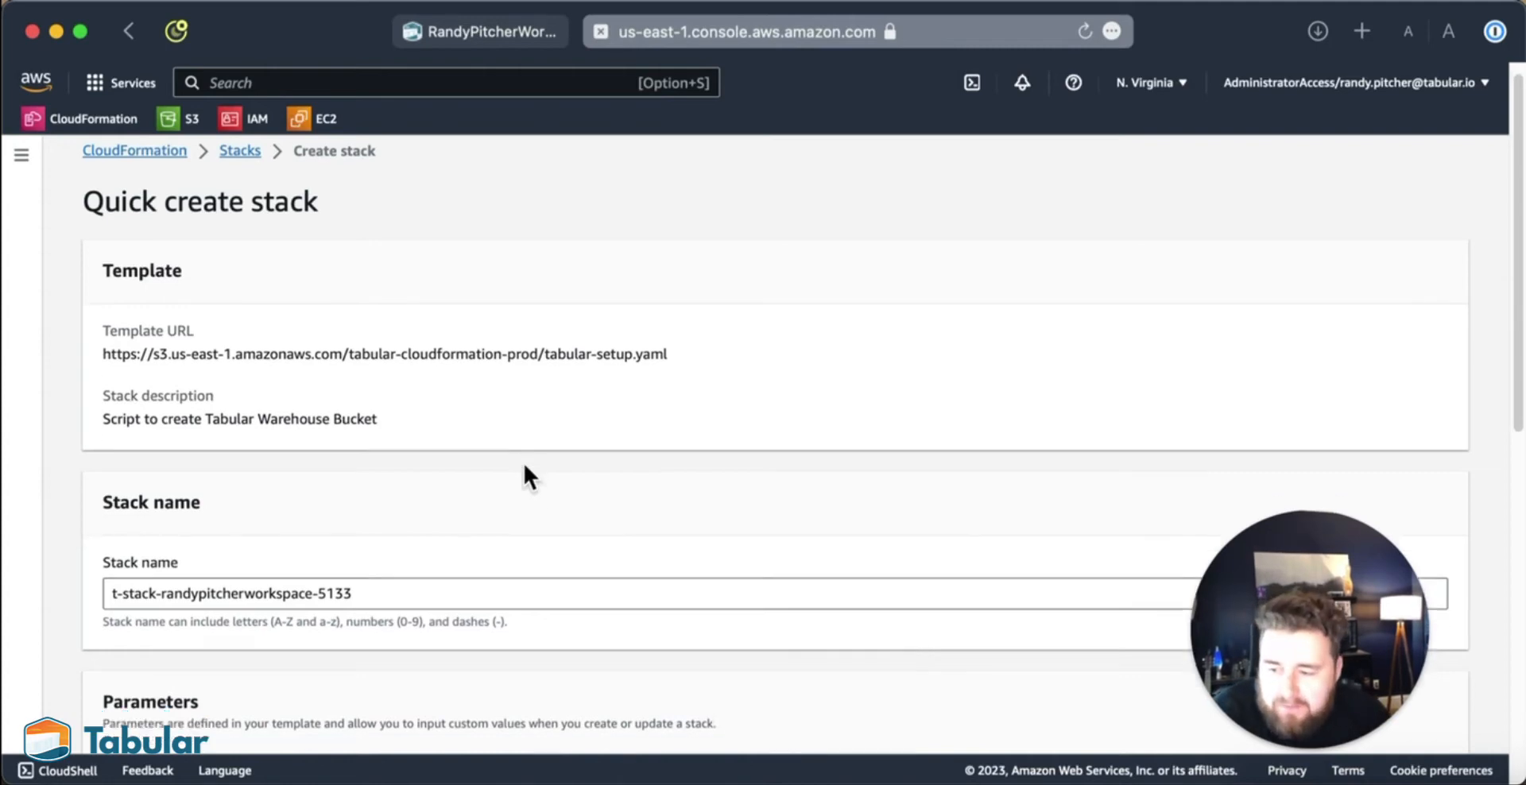
Step: Replace the BucketName parameter with the workspace owner's hyphenated name followed by "-workspace--aws"
scroll(524, 477, down, 4)
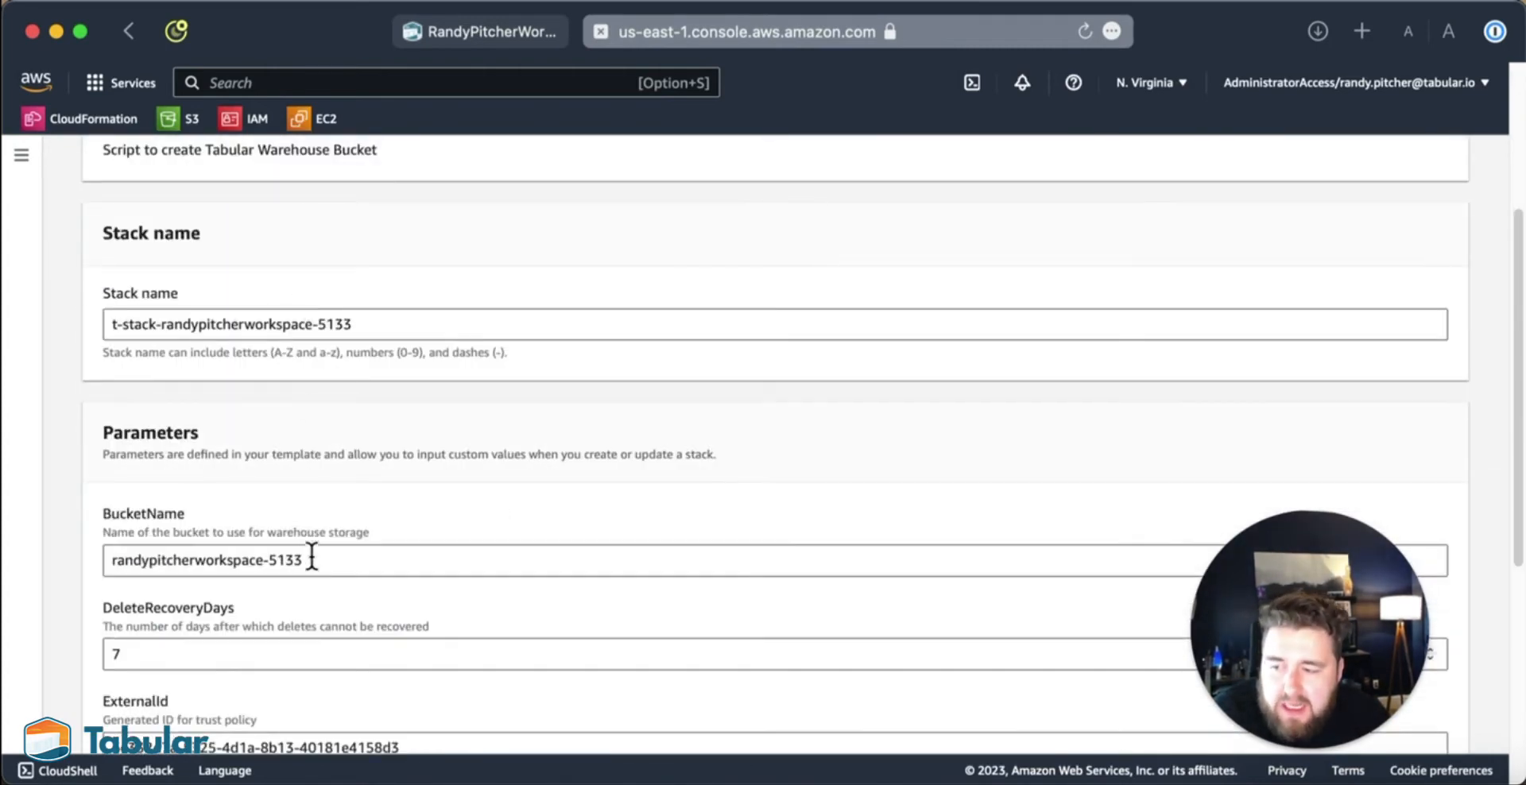
click(326, 565)
drag(327, 564, 78, 534)
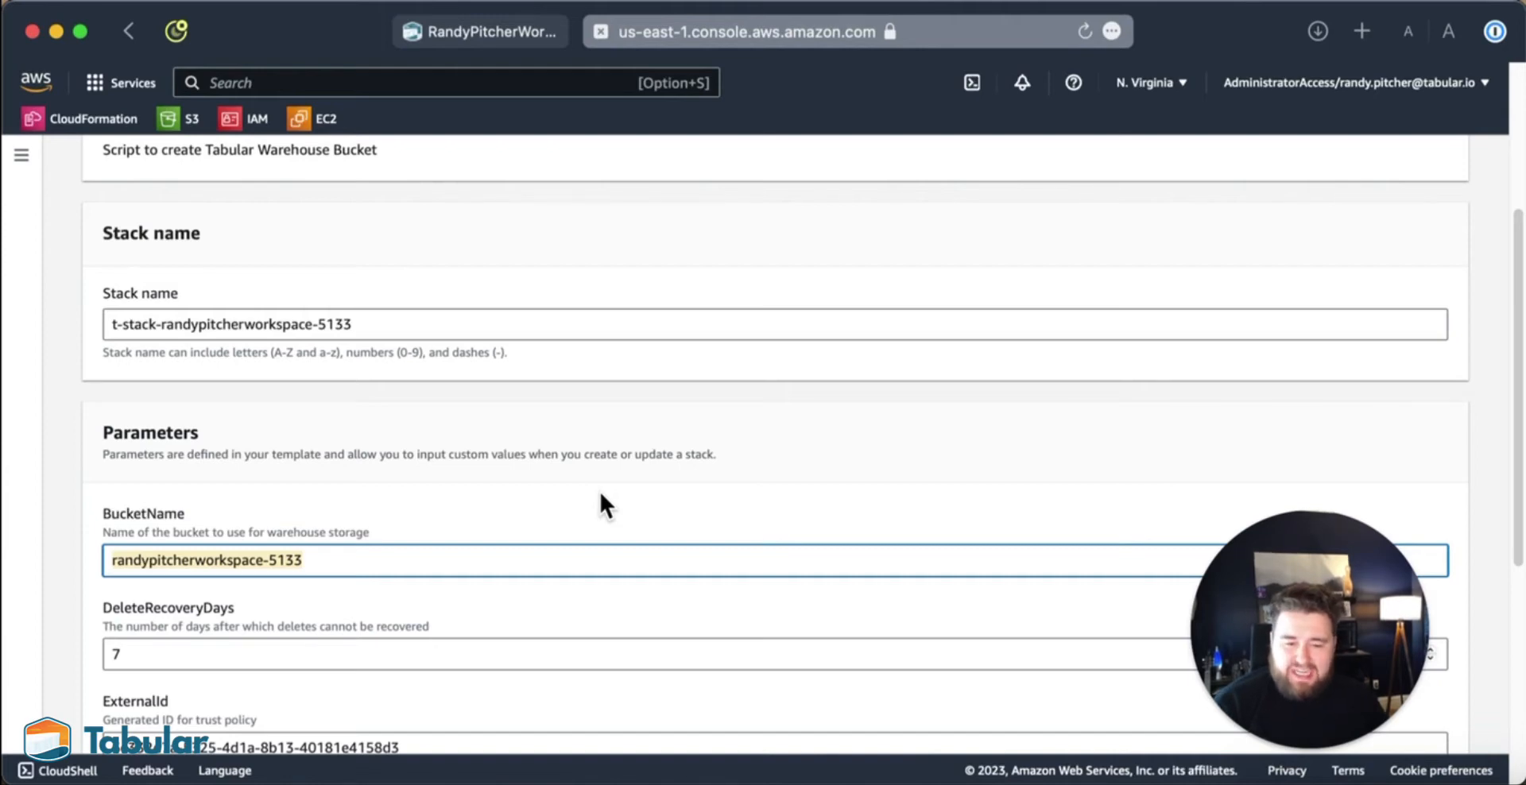
text(randy-pitc)
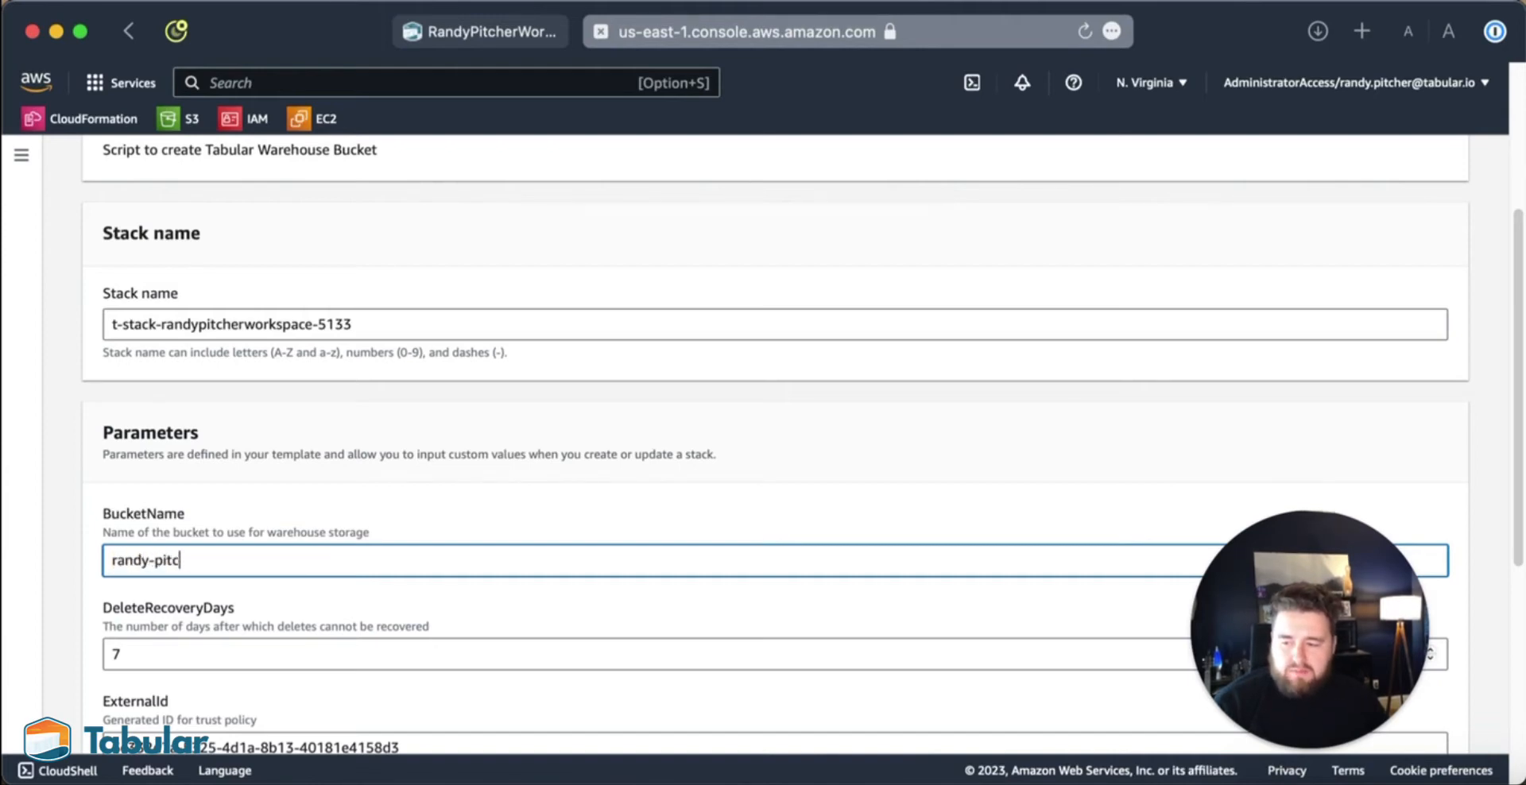
text(her-workspace-a)
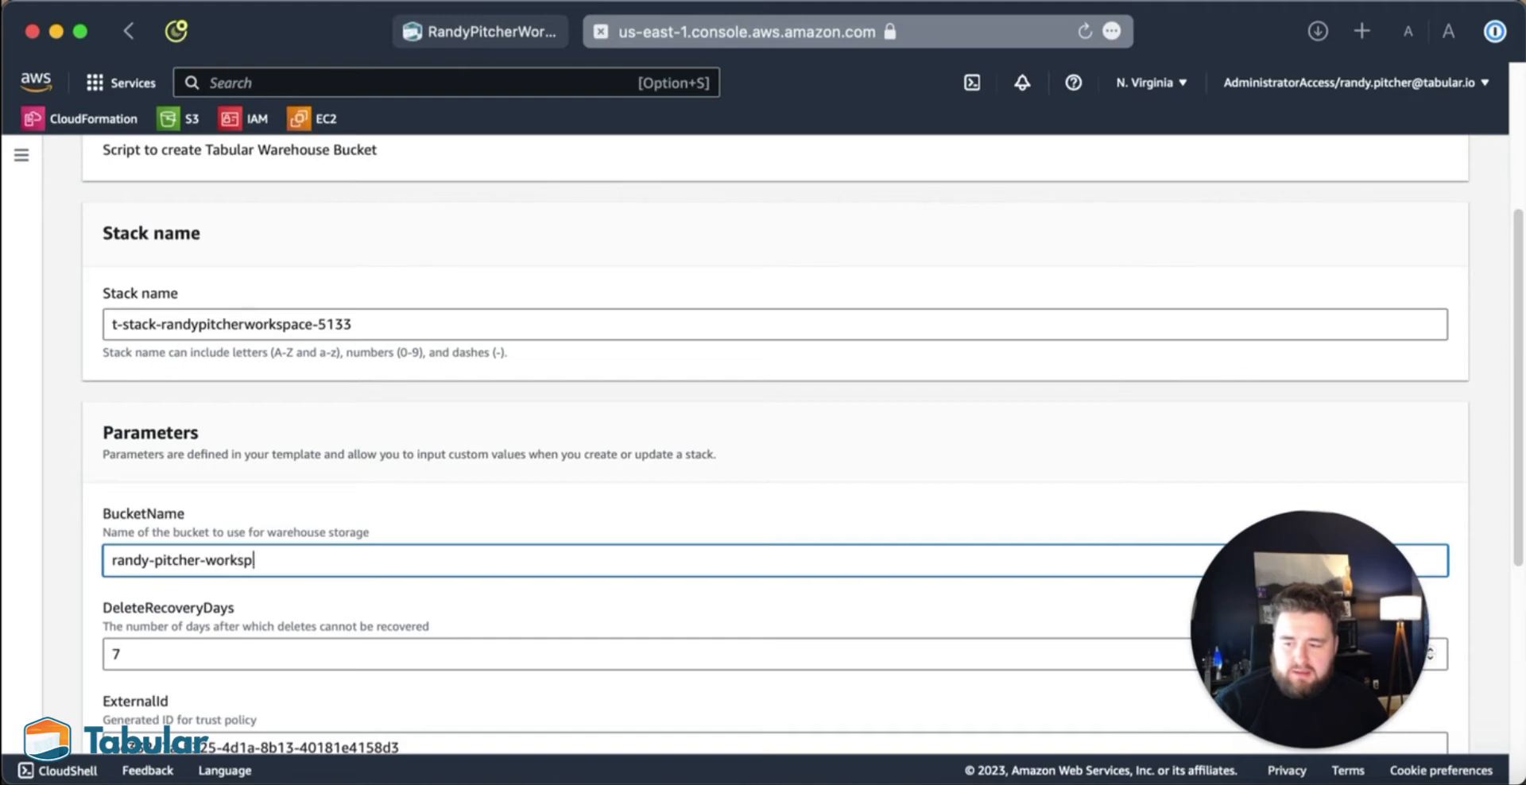
key(BackSpace)
text(-aws)
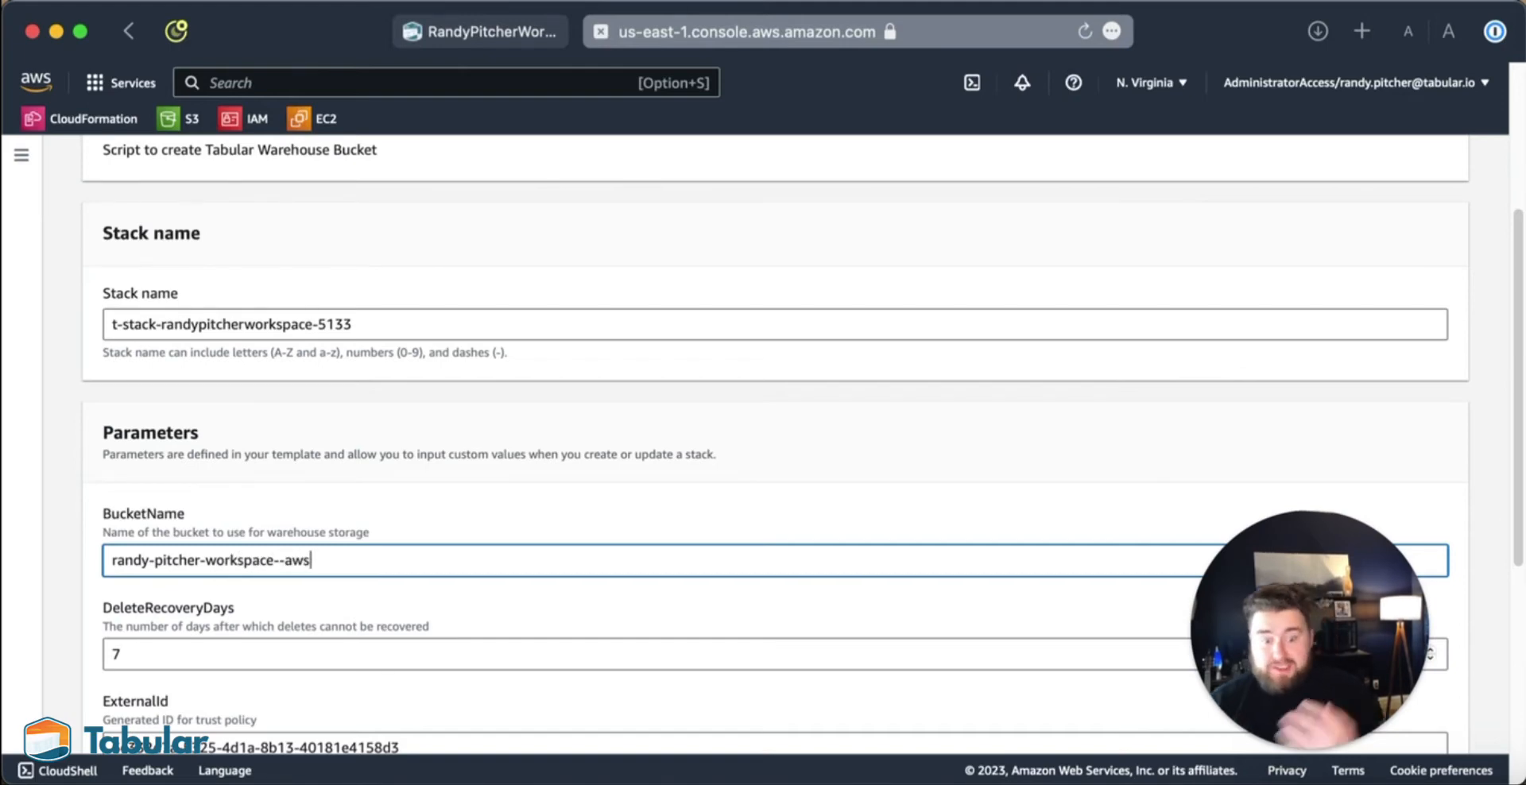
Step: Acknowledge that CloudFormation might create IAM resources with custom names, and create the stack
scroll(348, 429, down, 2)
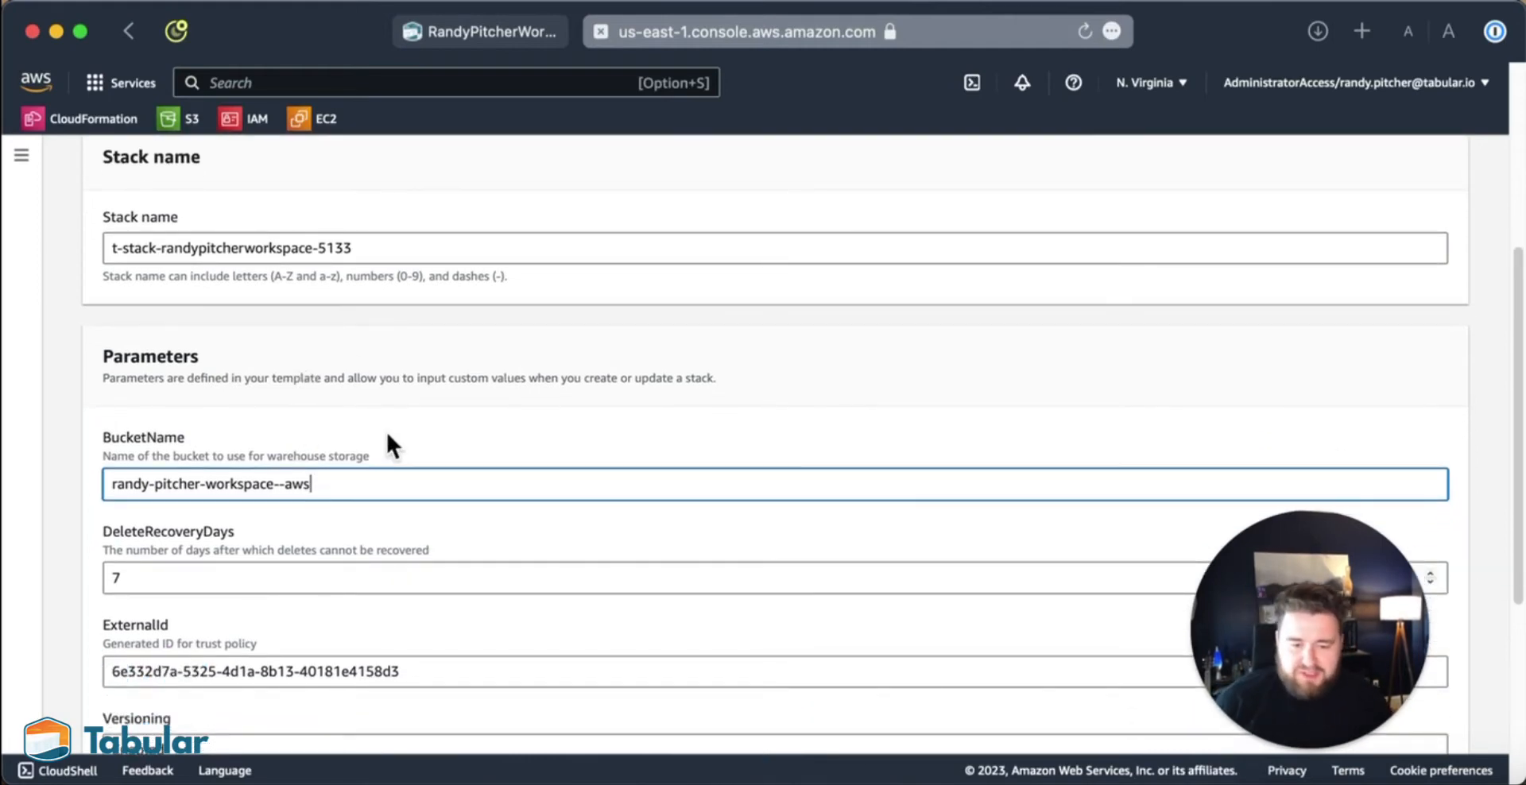
scroll(385, 445, down, 2)
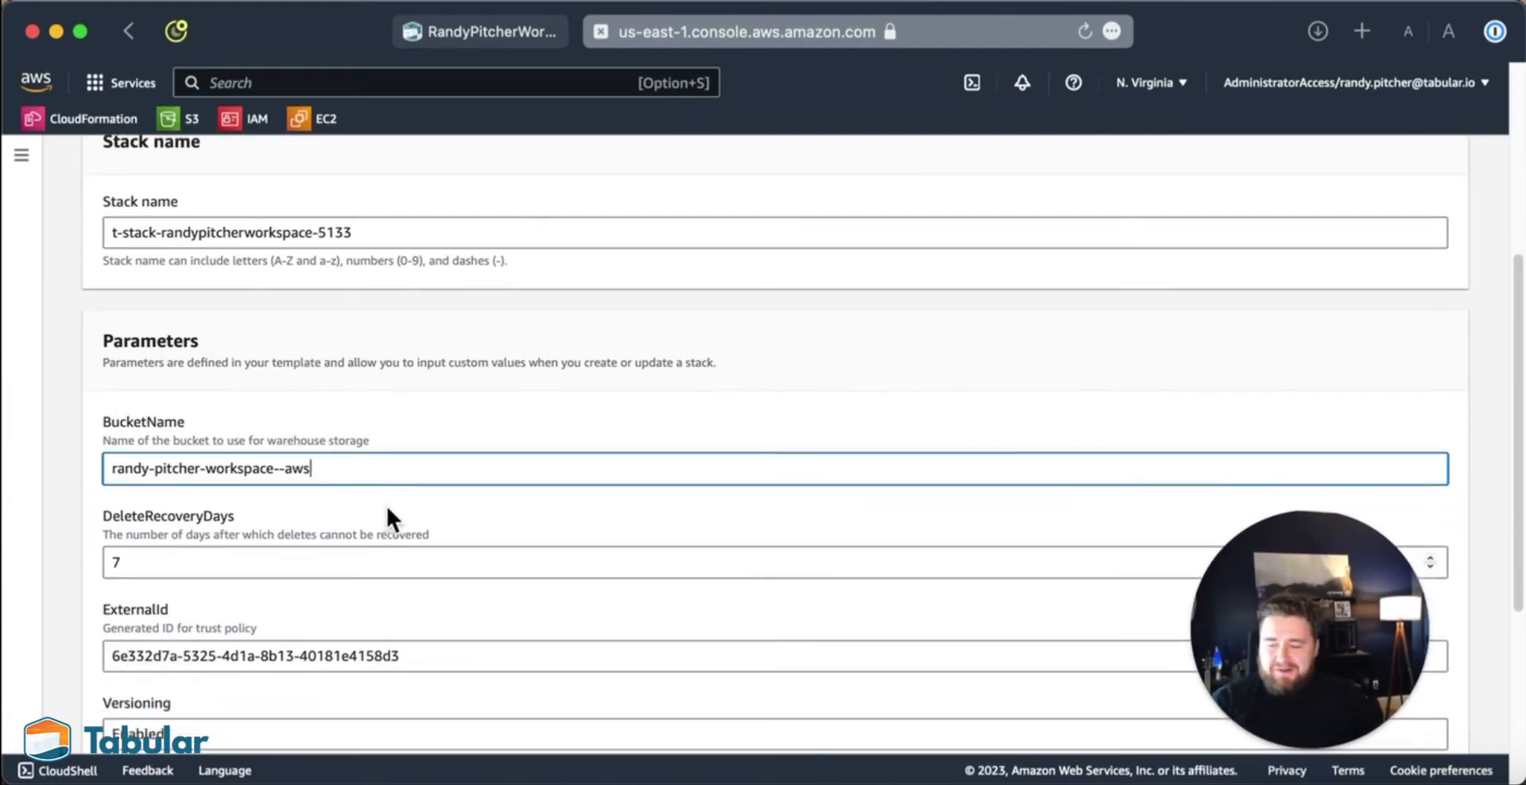
scroll(282, 460, down, 2)
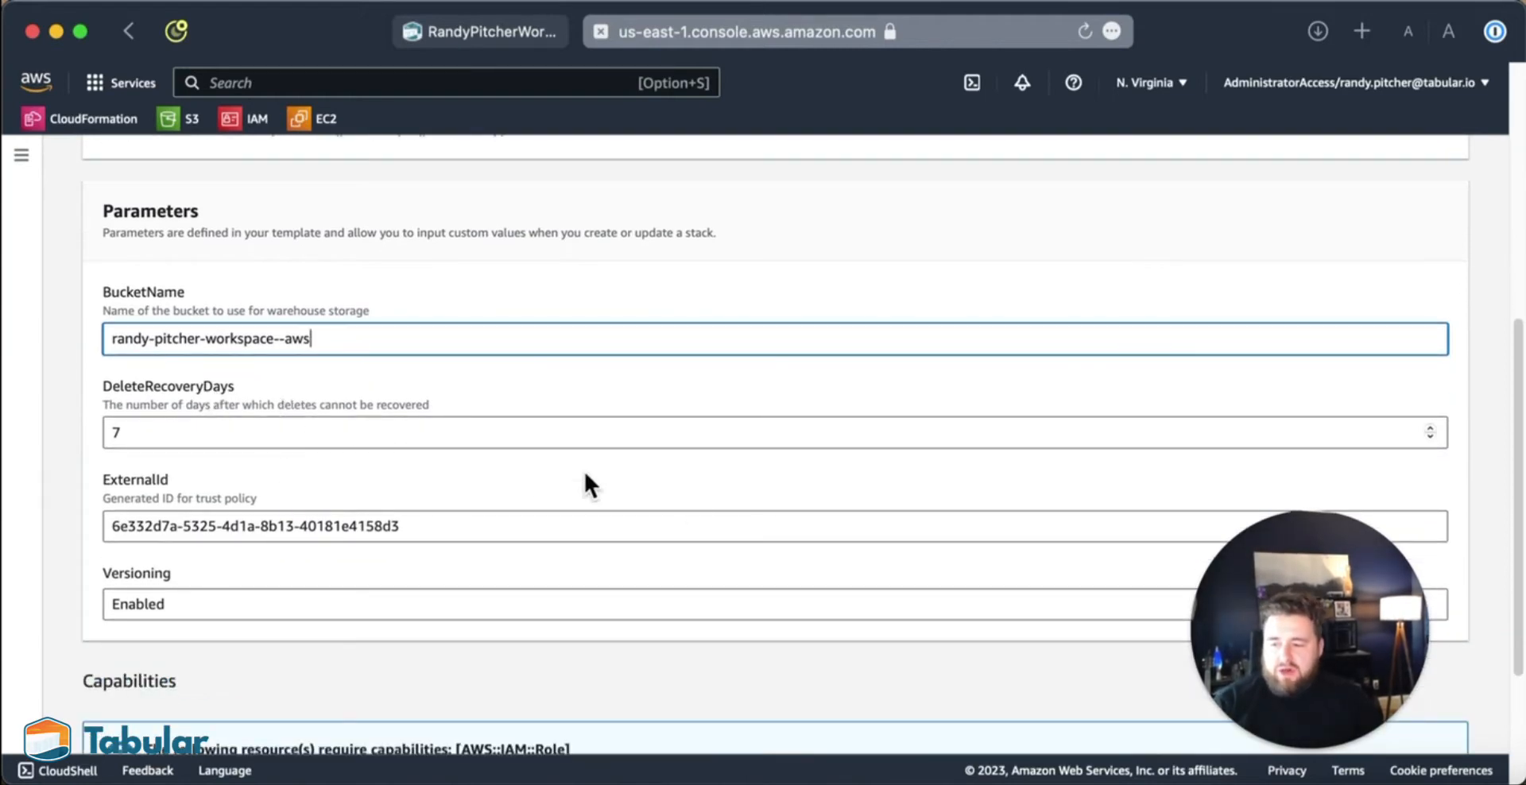
scroll(712, 503, down, 5)
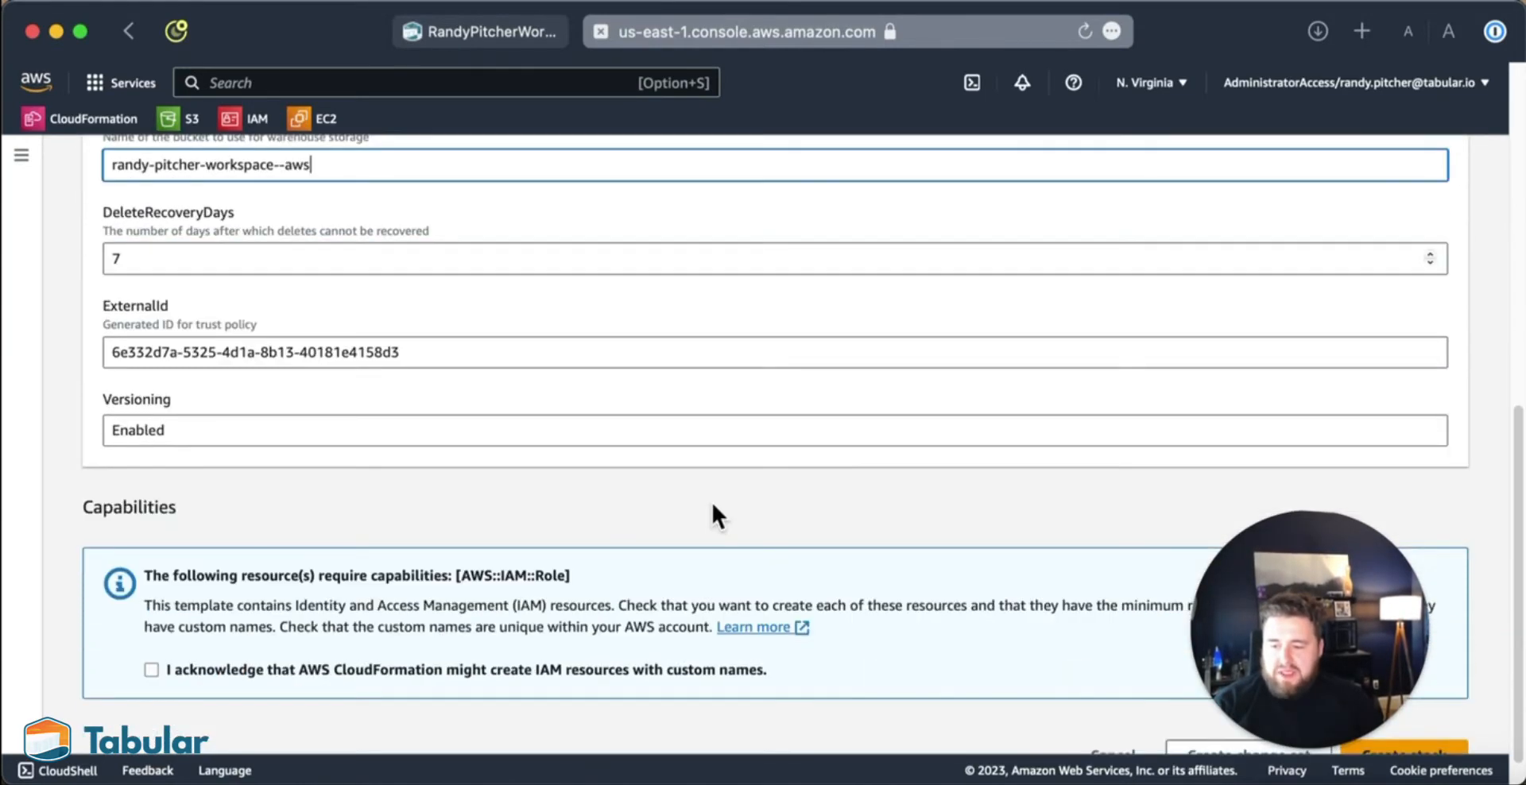
click(245, 669)
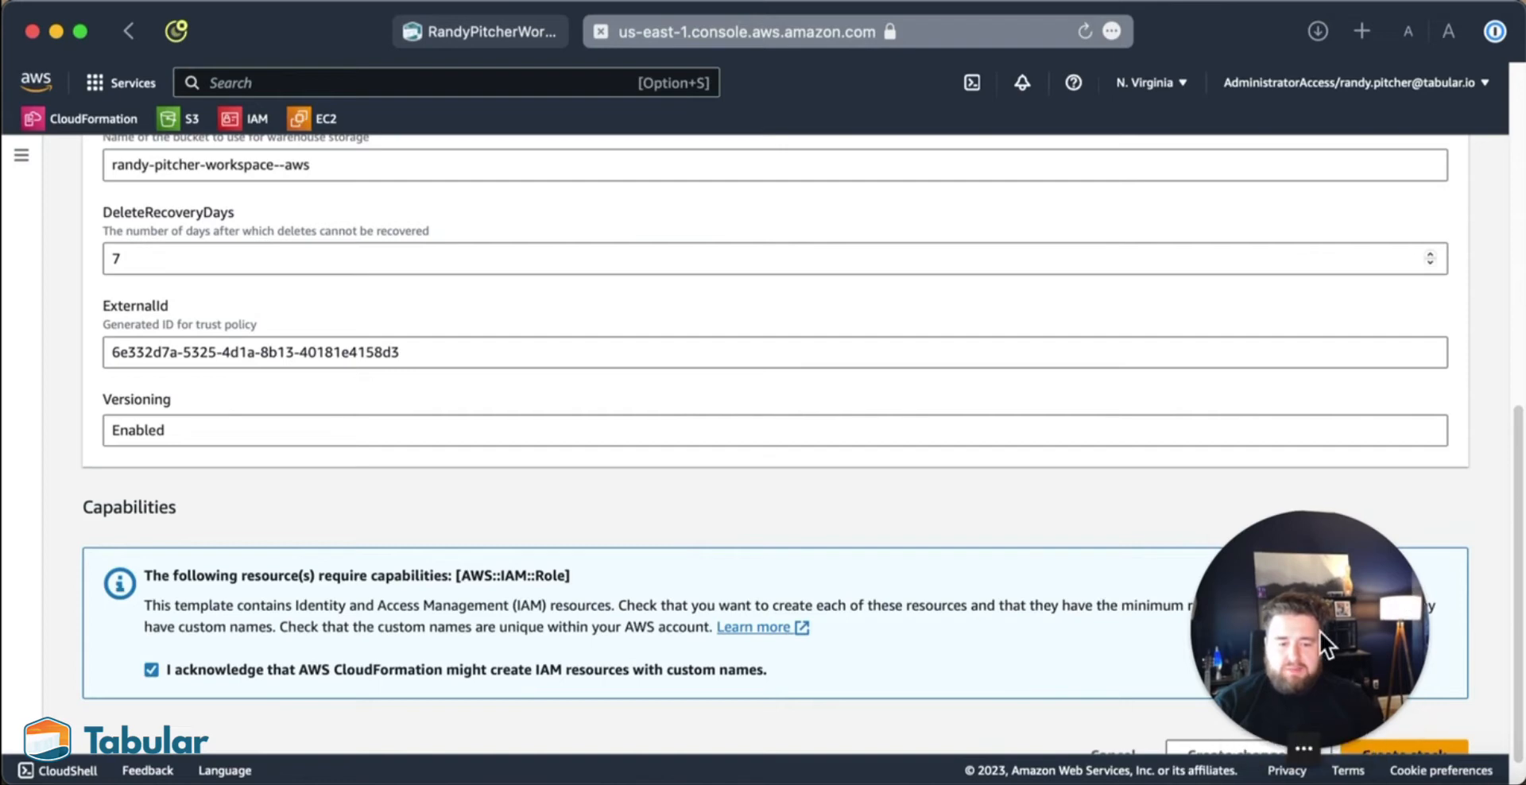
drag(1319, 627, 947, 556)
scroll(1417, 618, down, 1)
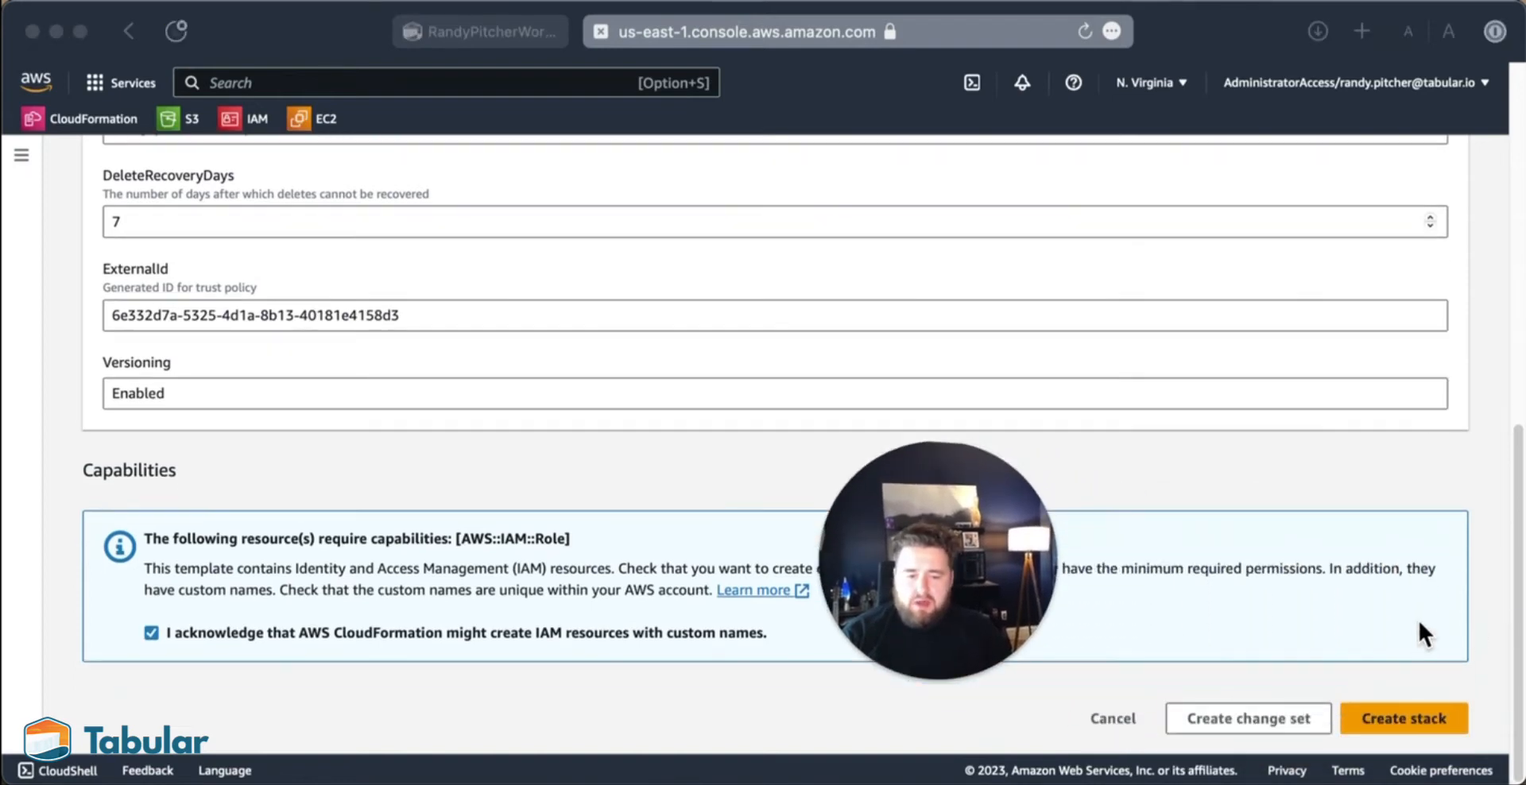
click(1365, 718)
click(1367, 717)
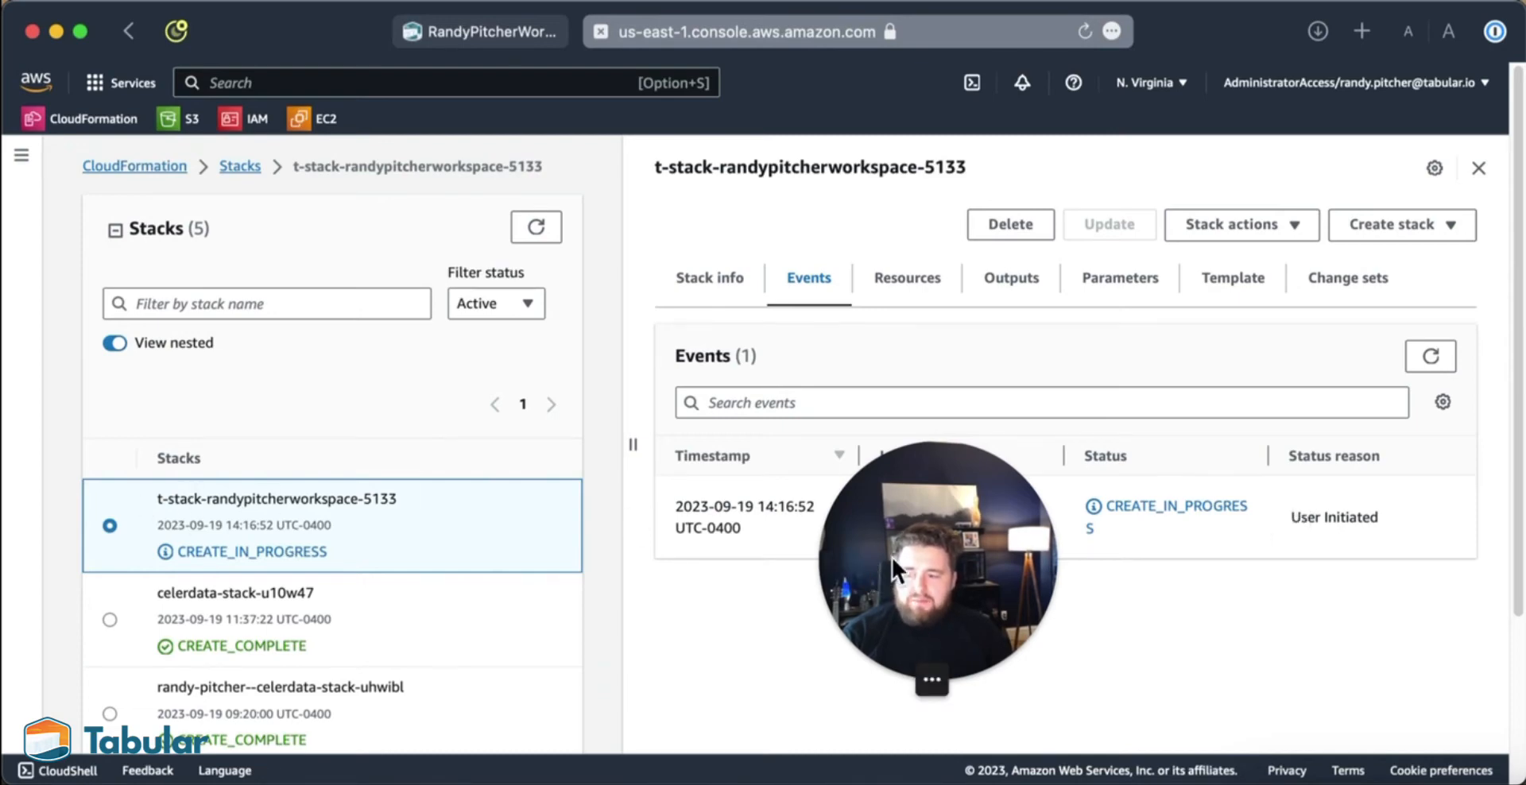
Step: Refresh the new stack's events to check the creation progress of its bucket and role
drag(892, 556, 622, 680)
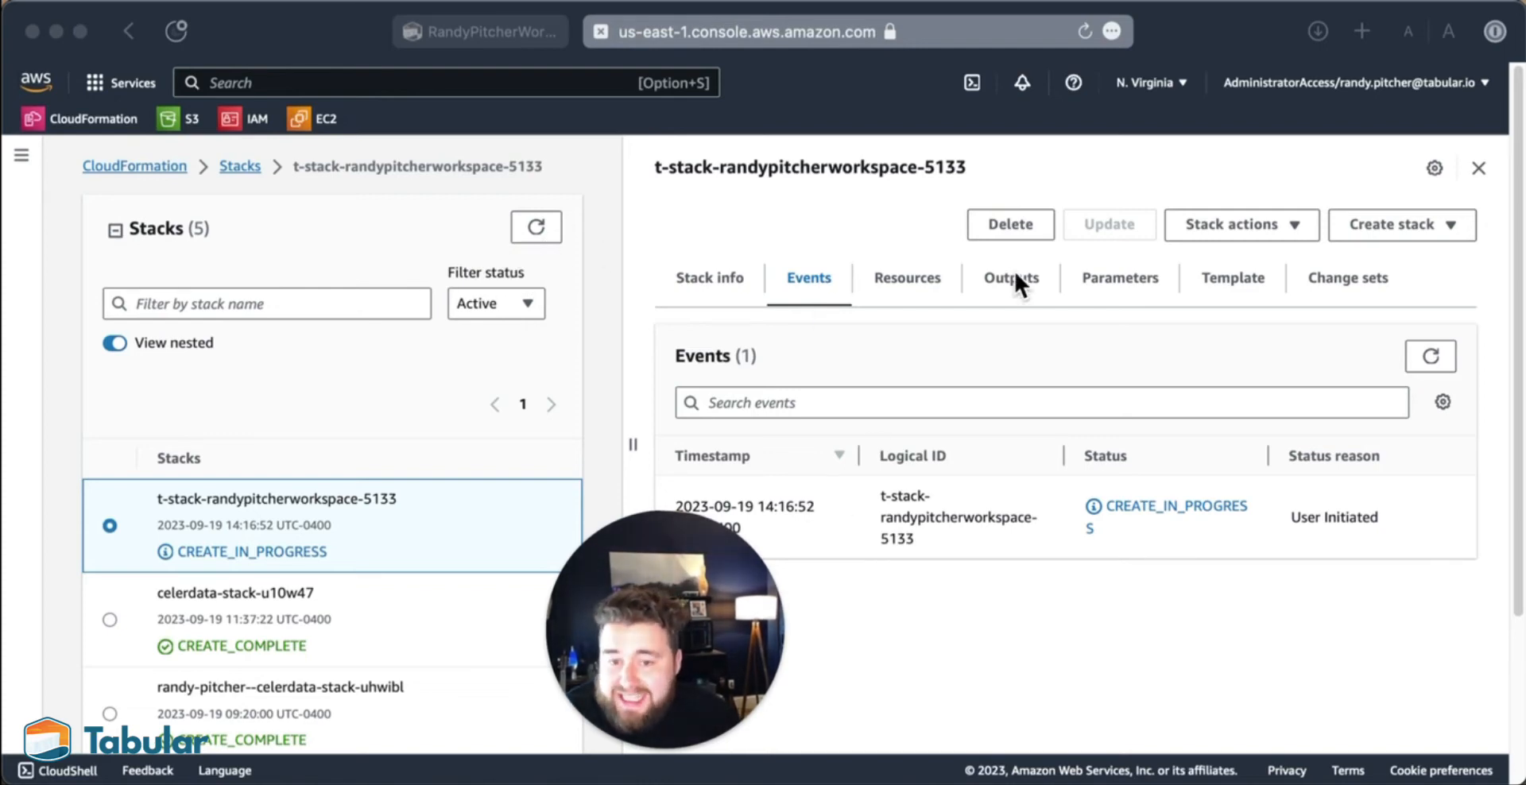
mouse_move(675, 599)
drag(675, 599, 450, 405)
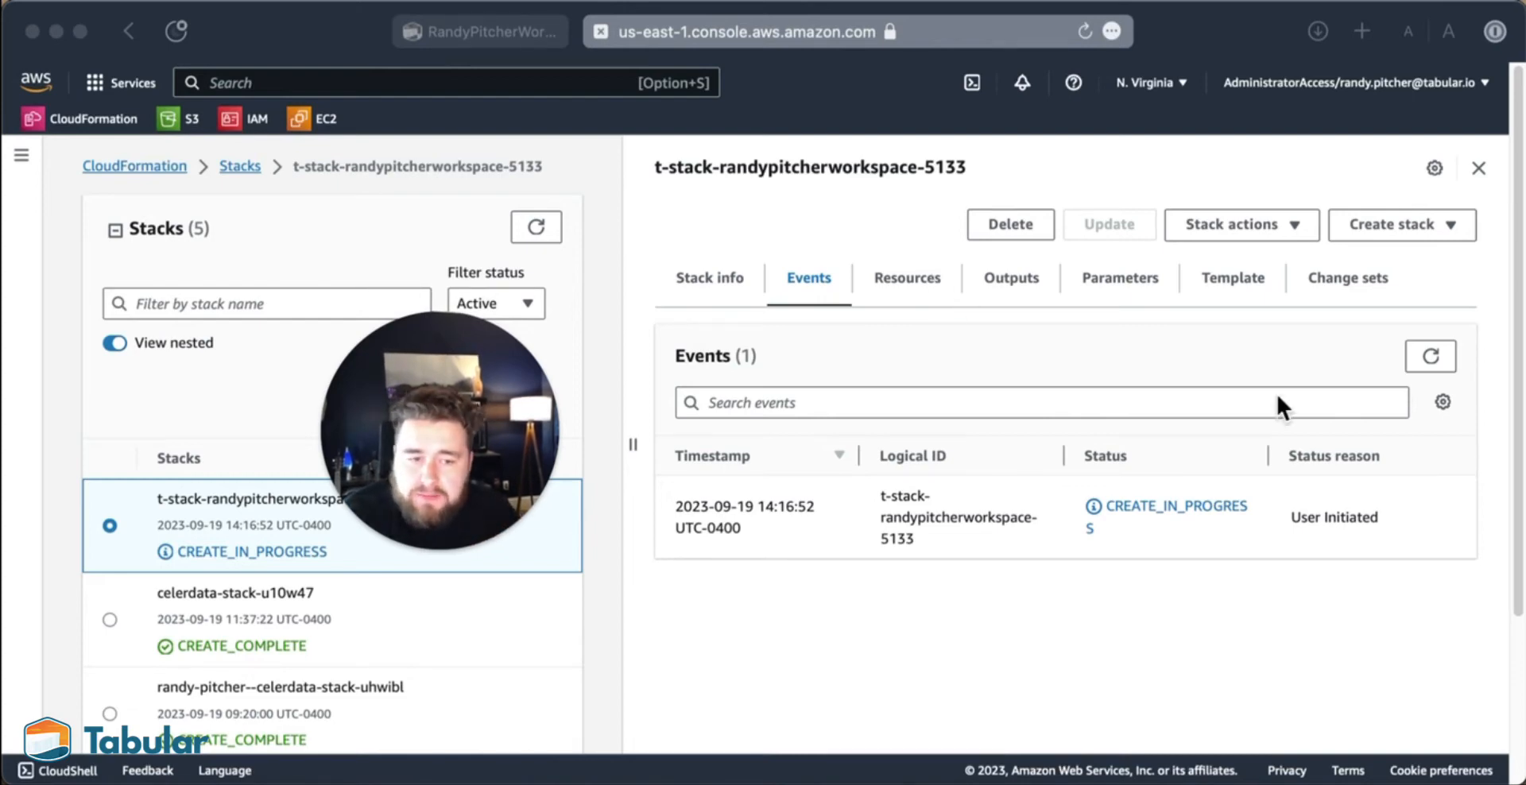
click(1433, 356)
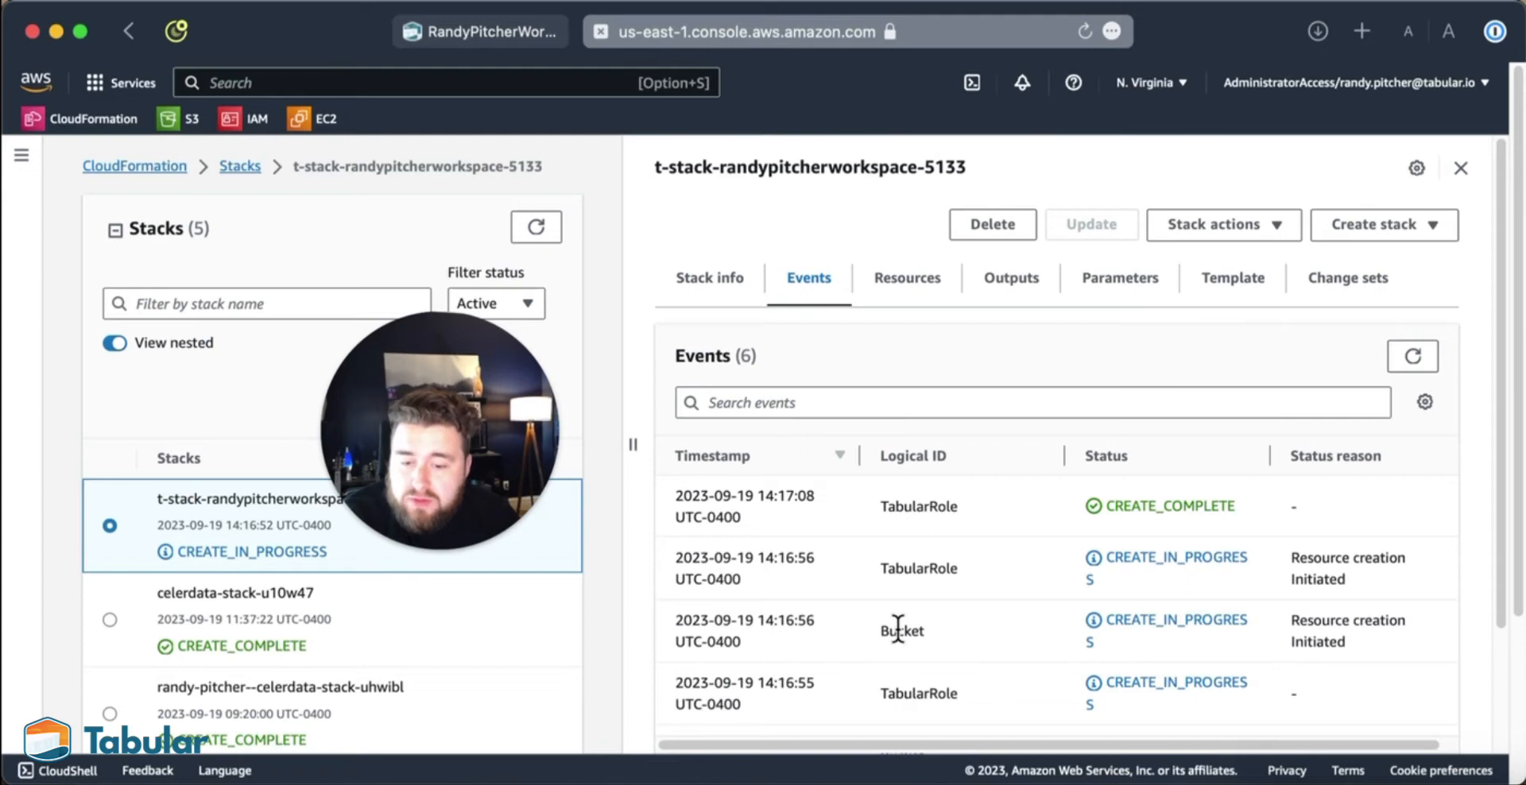
scroll(898, 631, down, 3)
scroll(882, 636, up, 3)
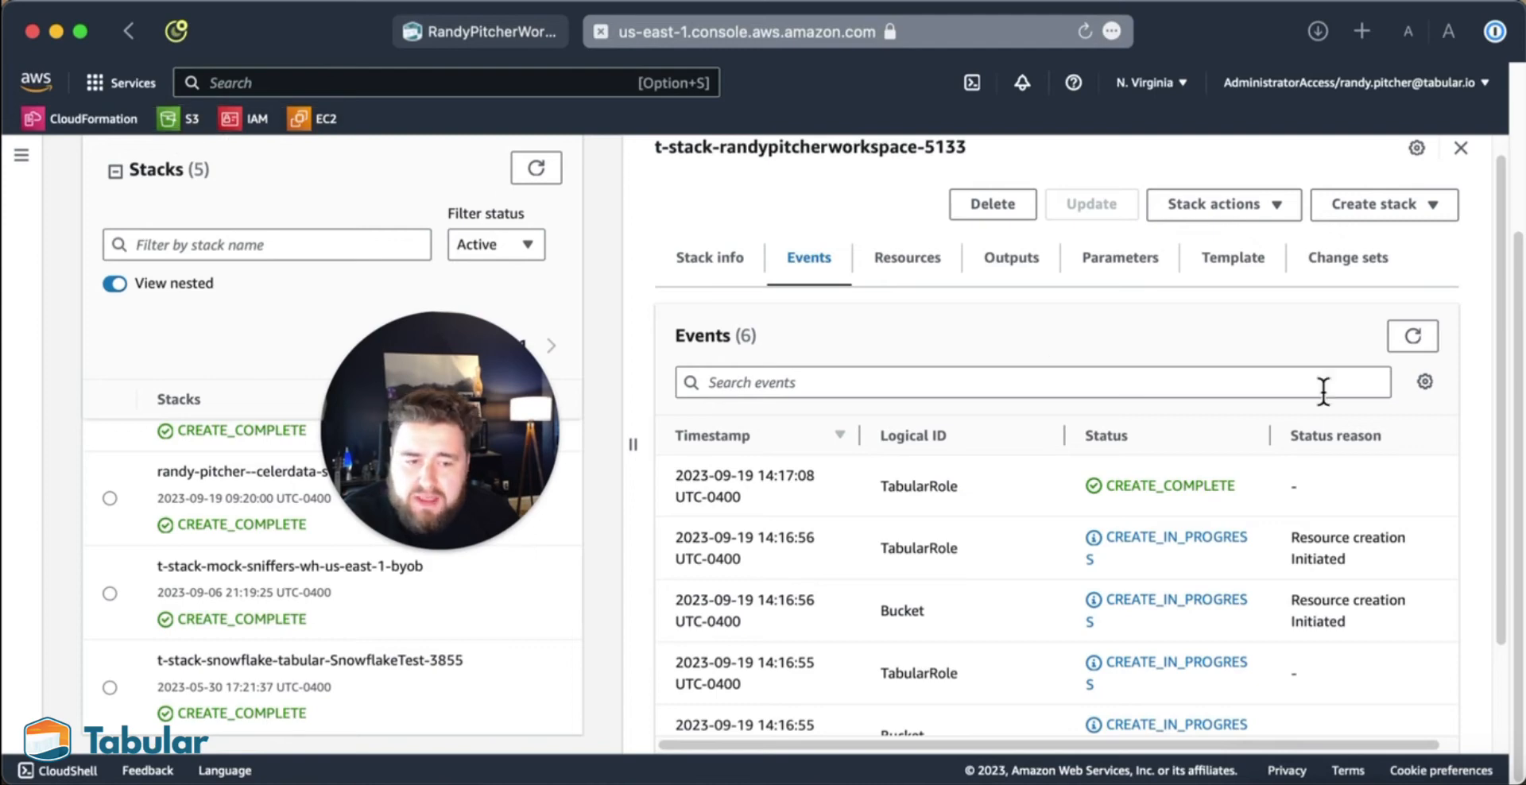
click(1418, 344)
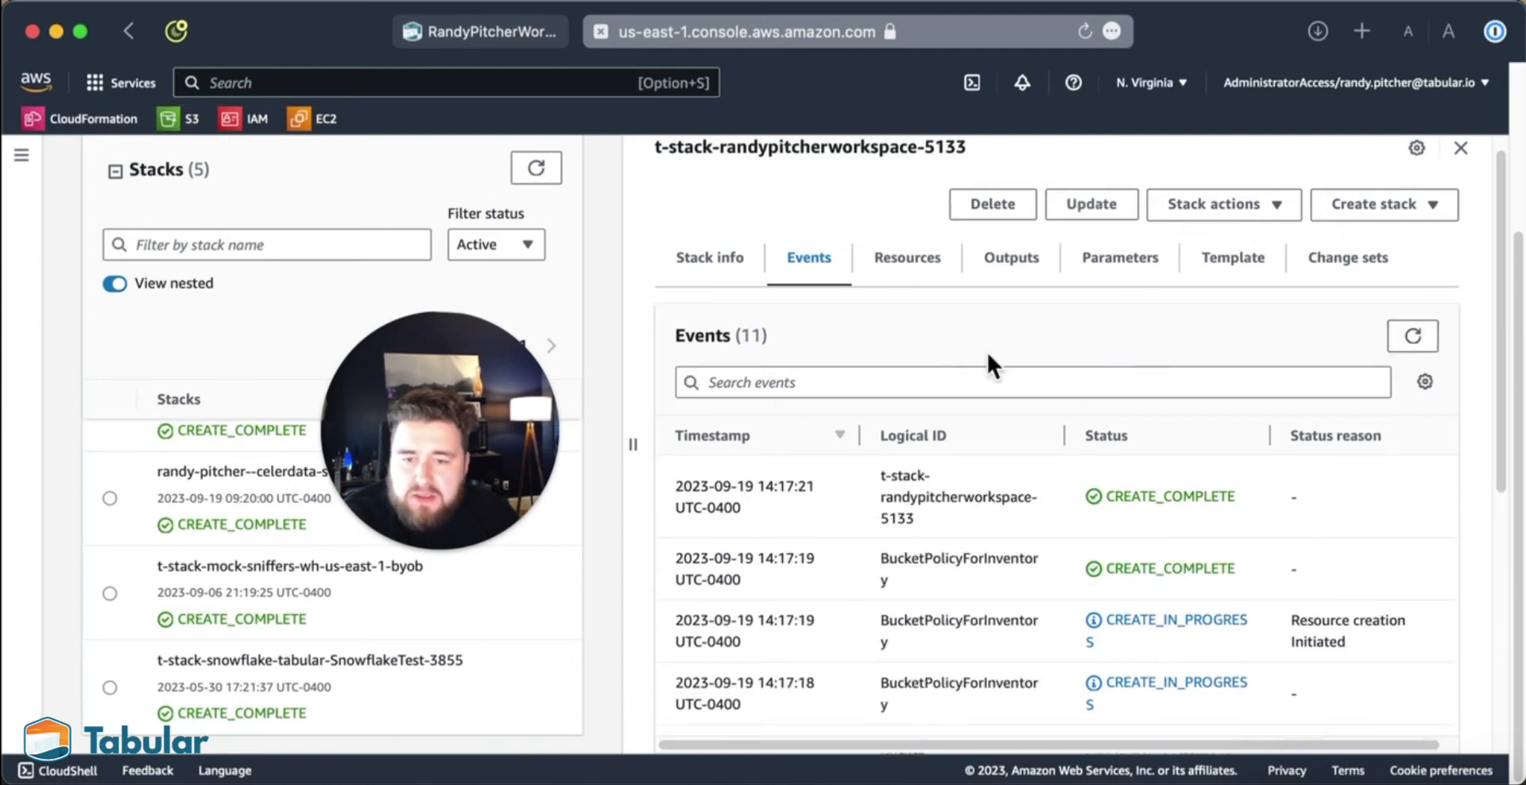
Step: Open the stack's outputs, refresh the stack list and copy the TabularRoleARN value
click(1007, 262)
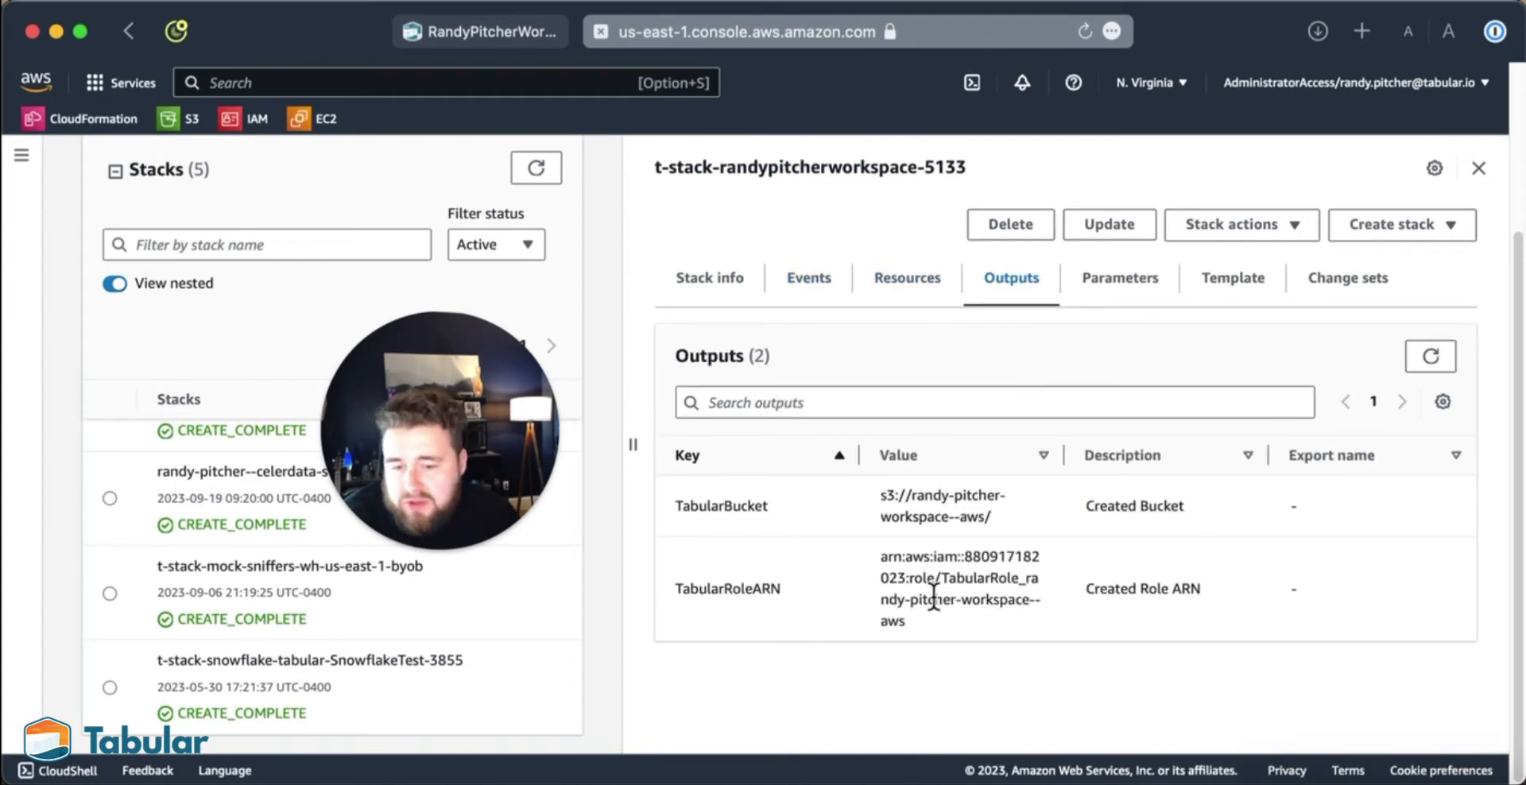
scroll(493, 646, up, 3)
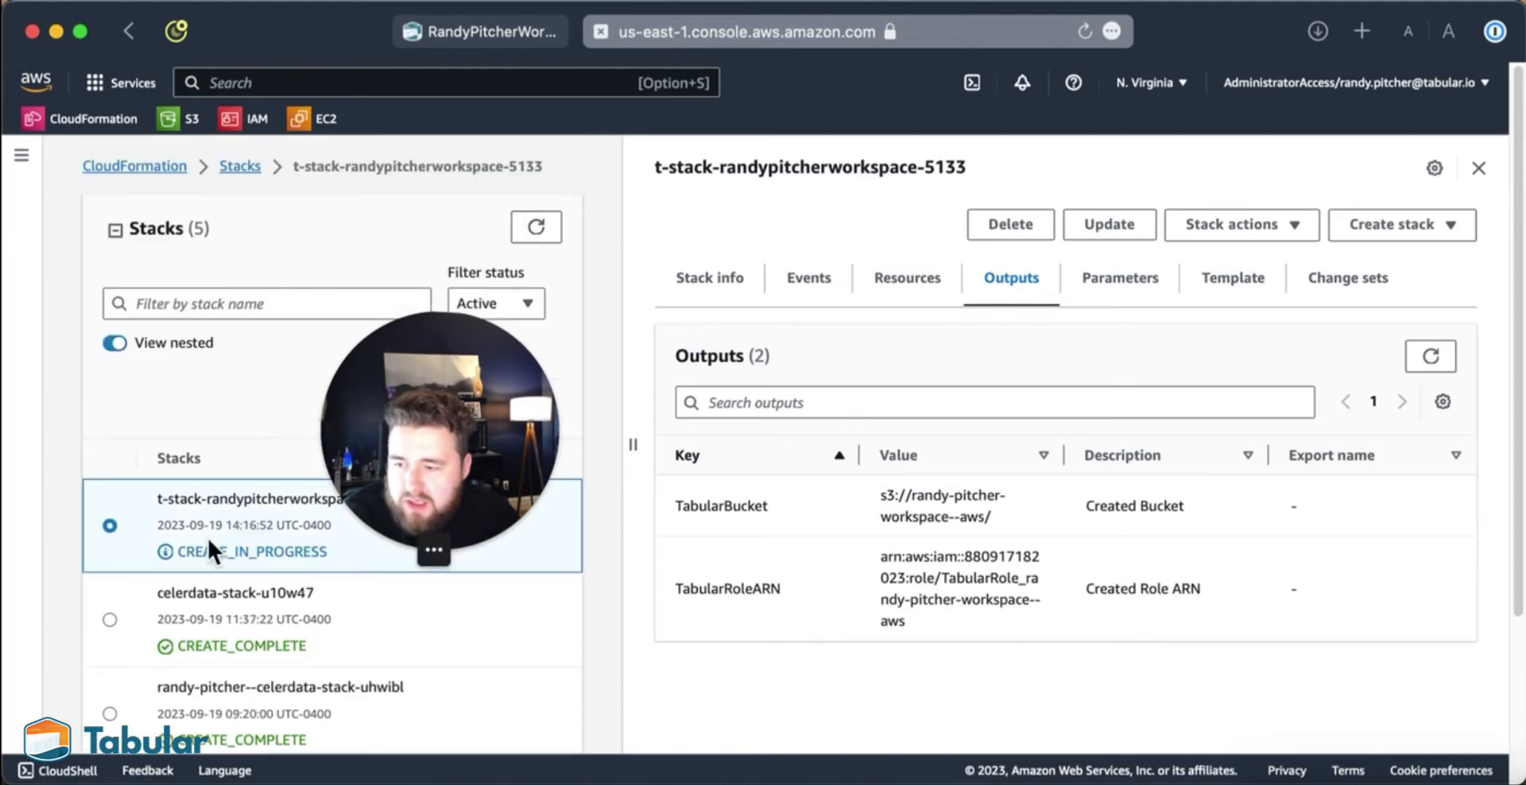
click(535, 229)
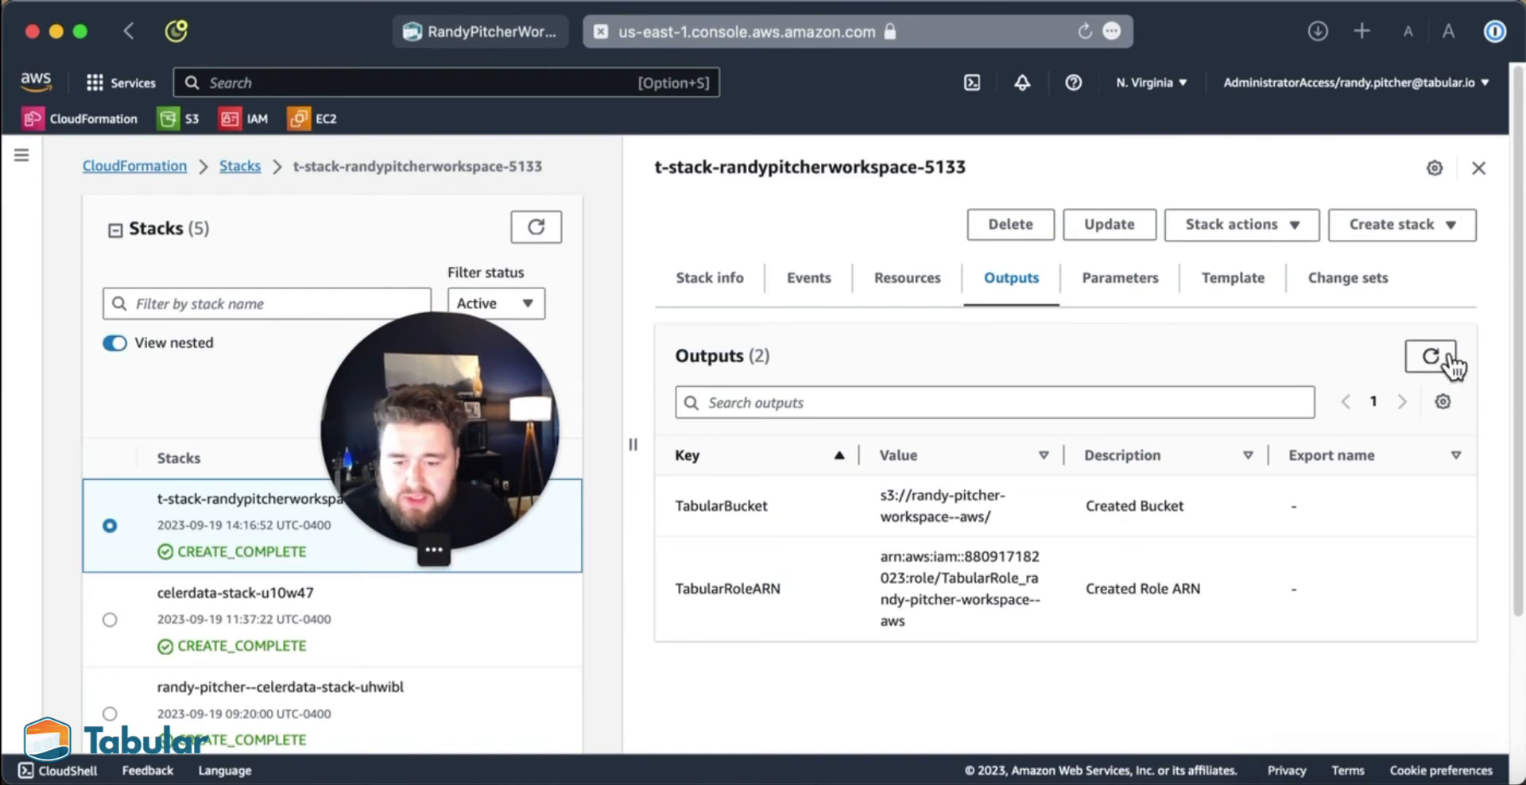
drag(882, 556, 977, 619)
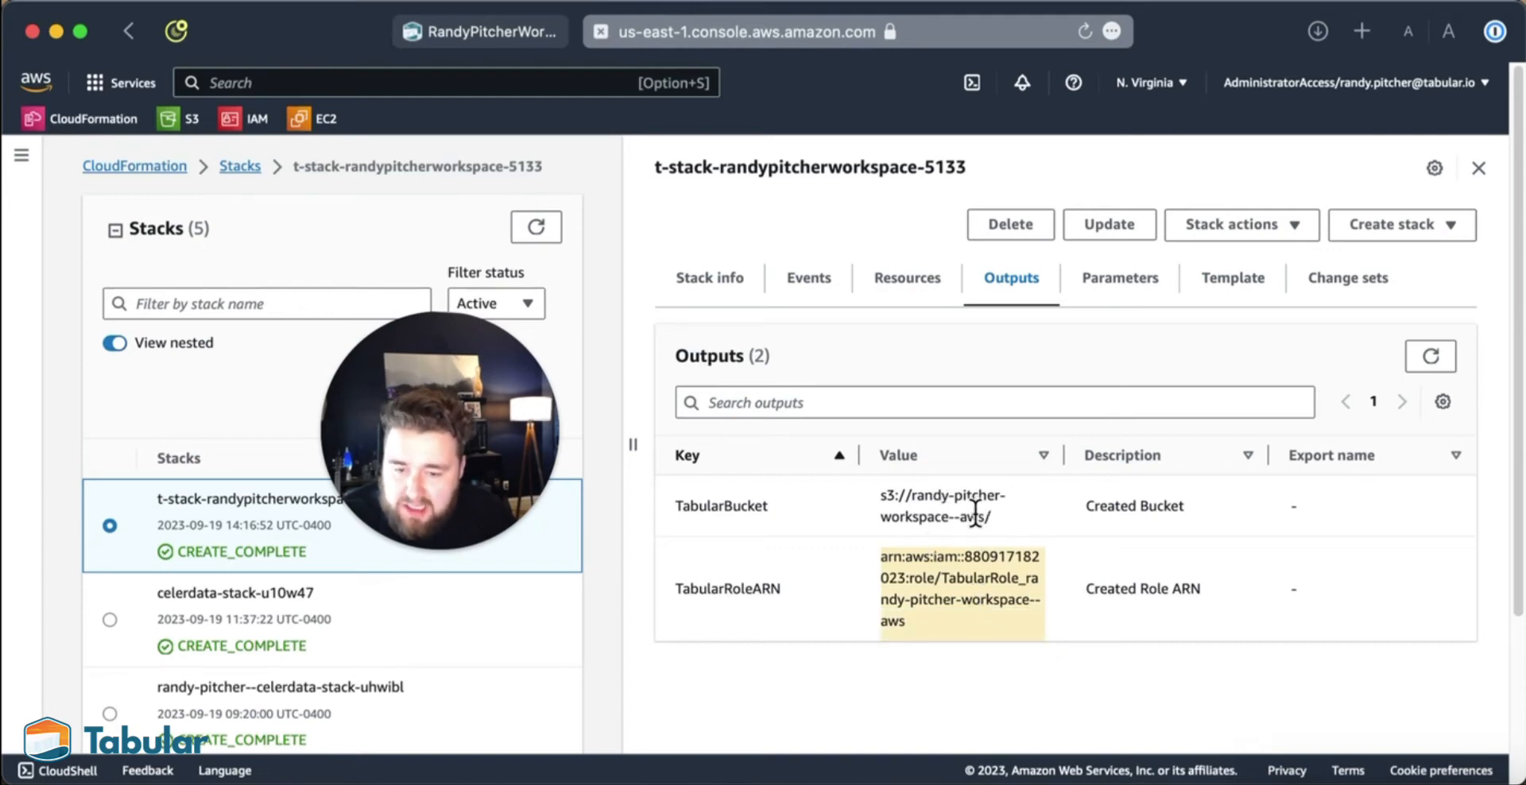
right_click(902, 574)
click(925, 607)
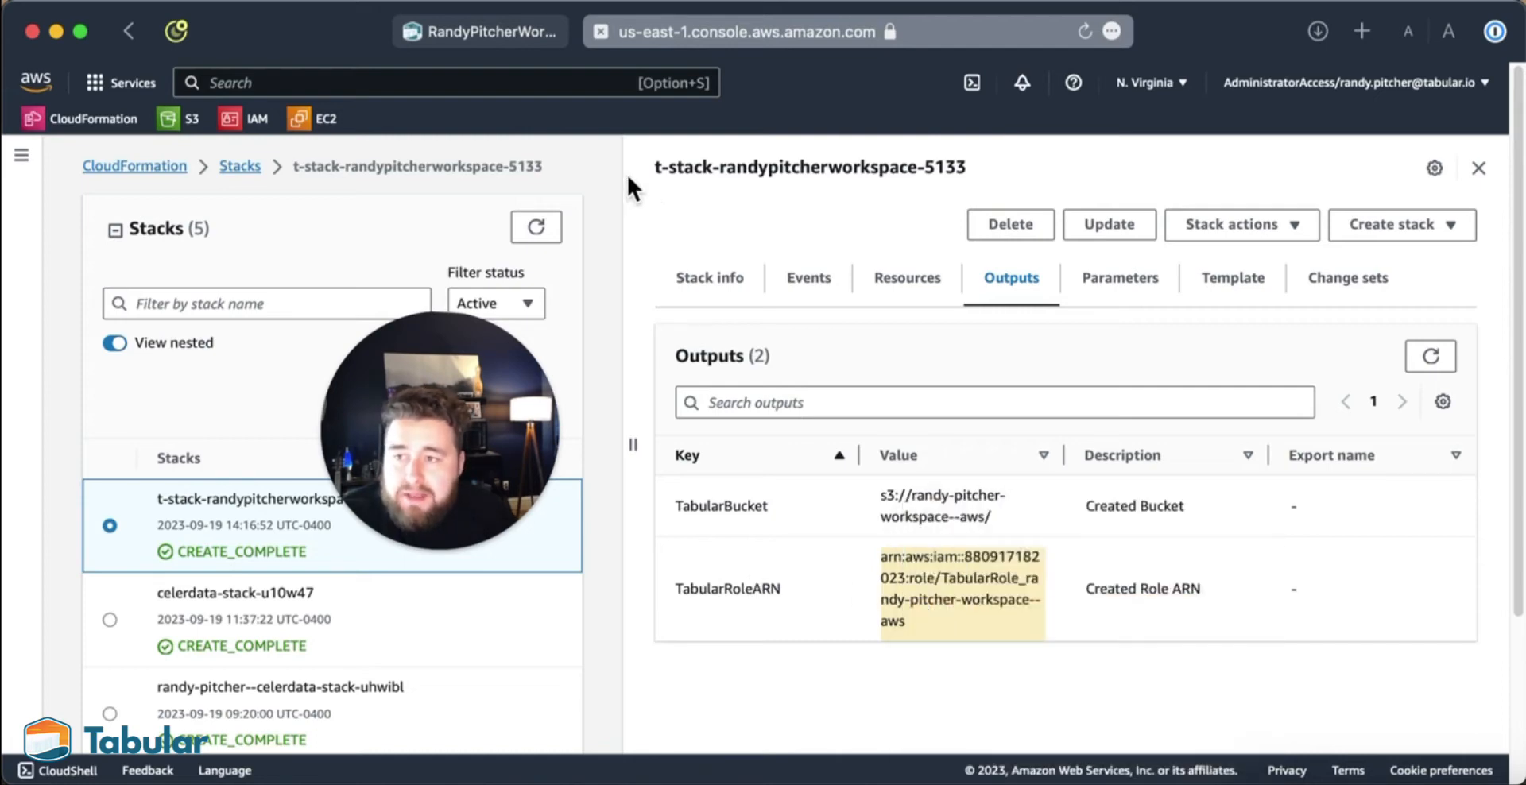
Step: Switch back to Tabular's bucket settings and paste the copied role ARN as the TabularRoleARN
click(510, 37)
drag(458, 412, 286, 198)
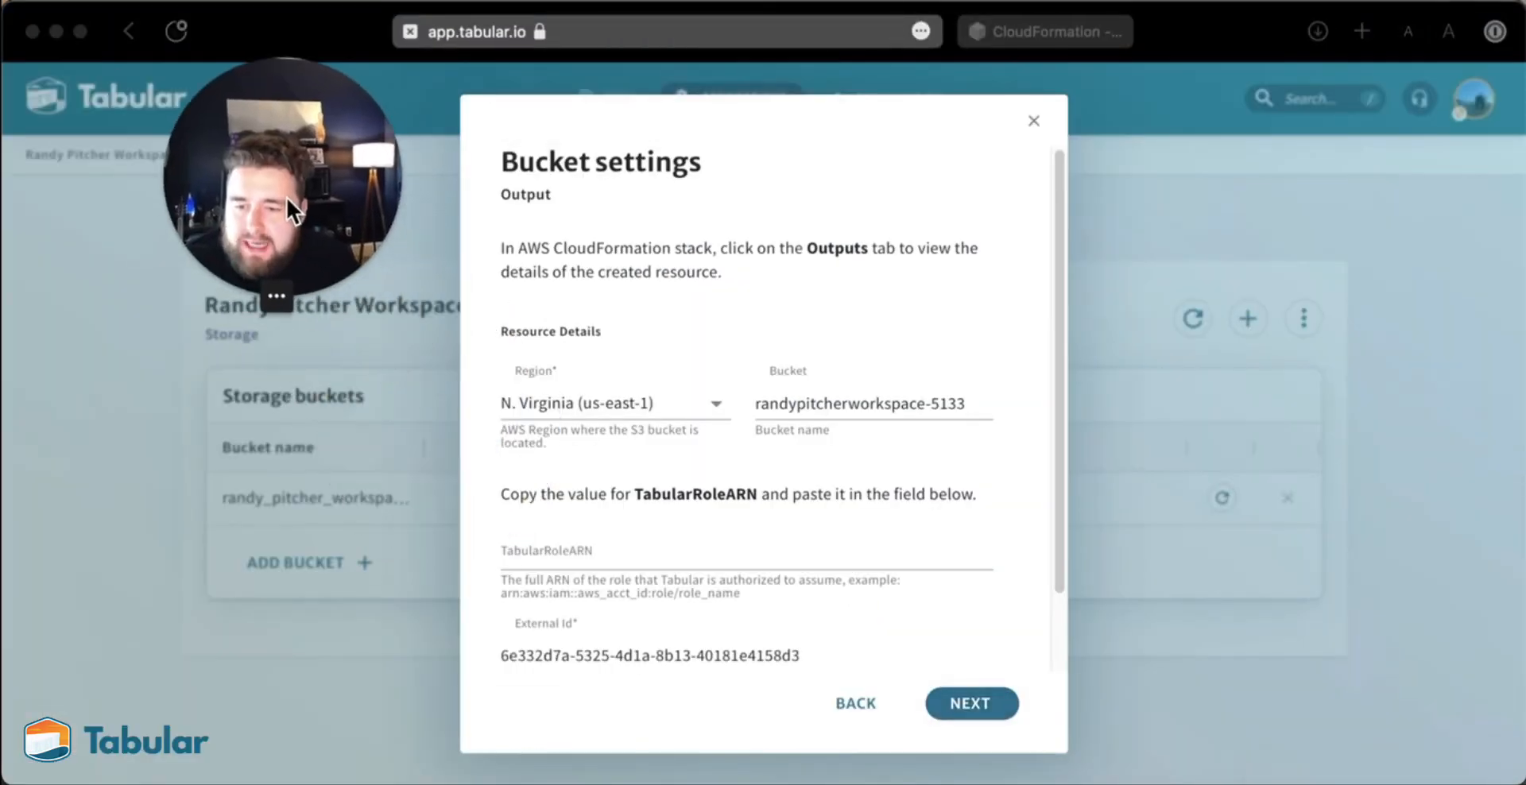
click(838, 402)
drag(756, 403, 953, 405)
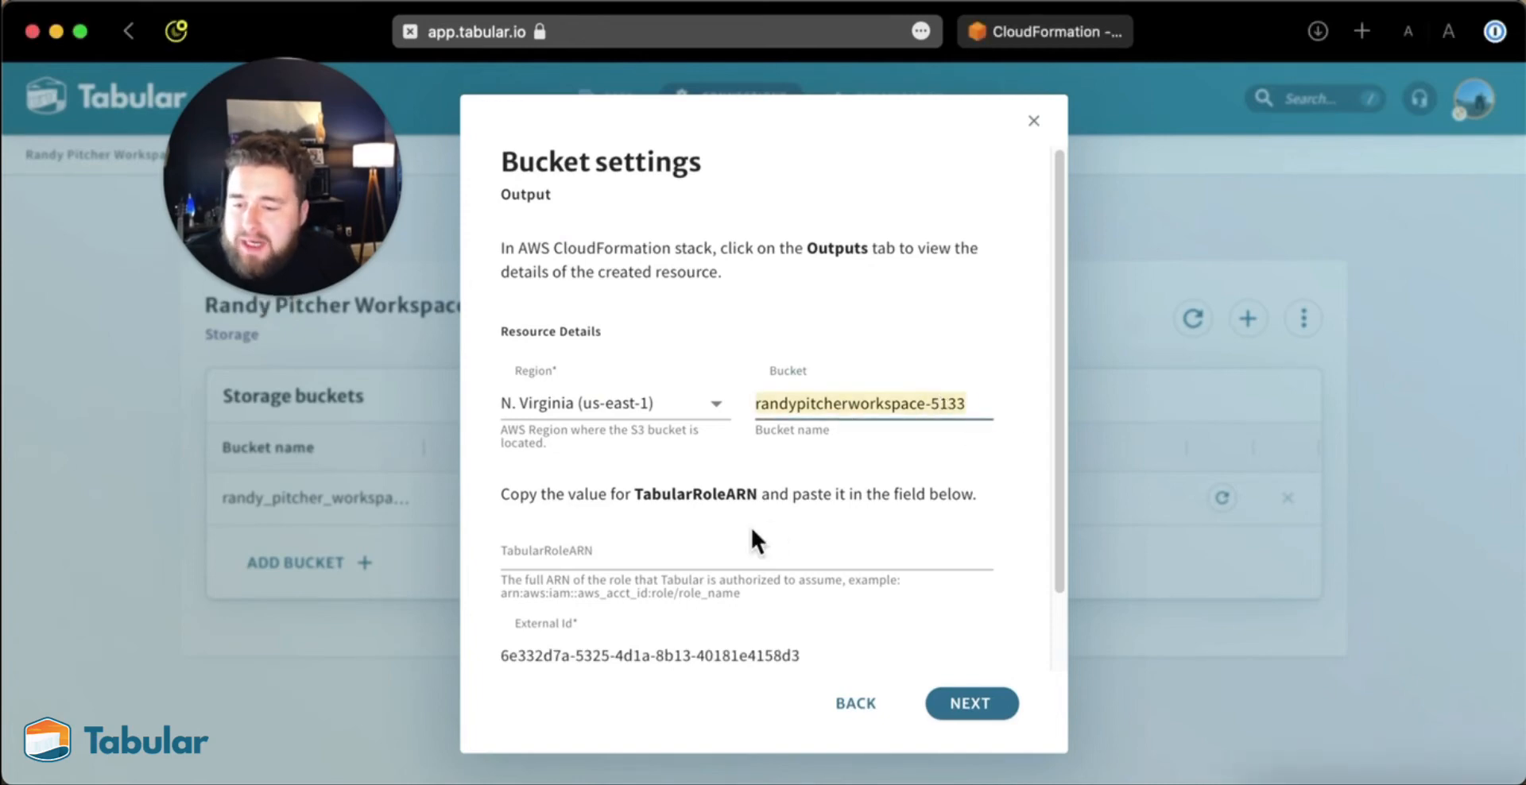
click(713, 555)
right_click(670, 559)
click(537, 537)
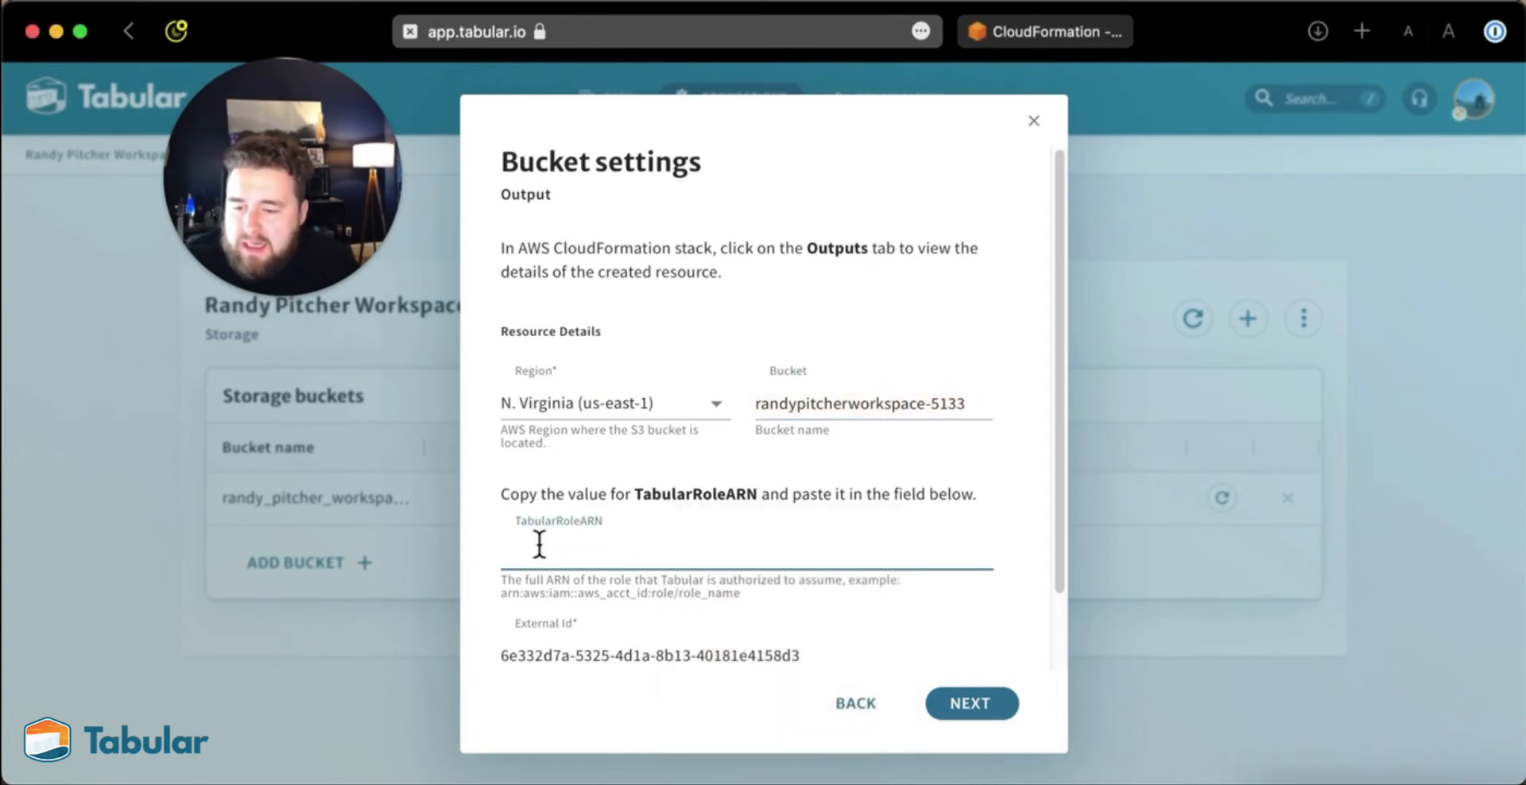
right_click(538, 548)
click(597, 586)
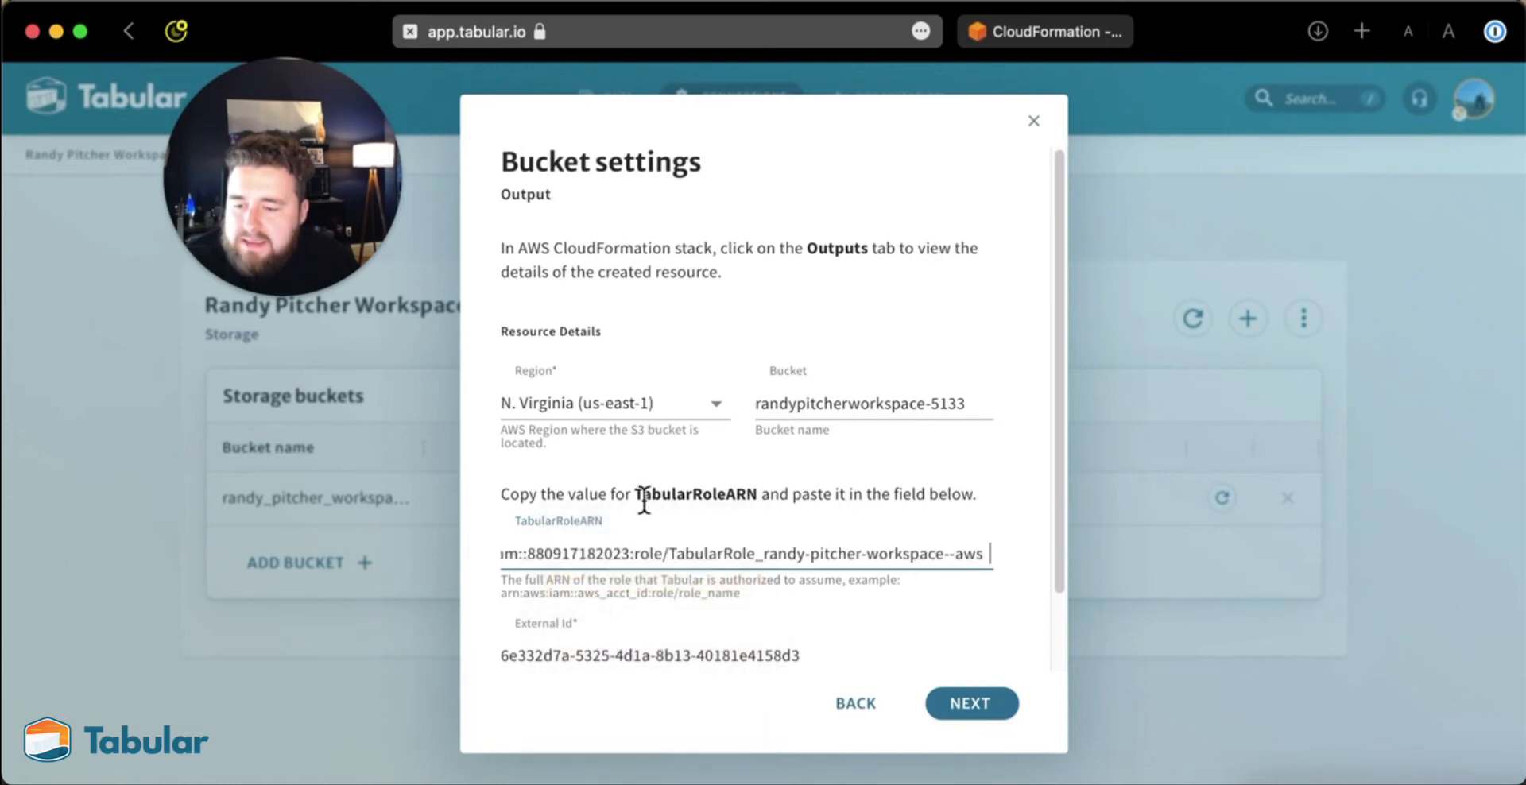
Step: Remove the trailing space from the TabularRoleARN, and copy the bucket name from the TabularBucket output in AWS CloudFormation
key(BackSpace)
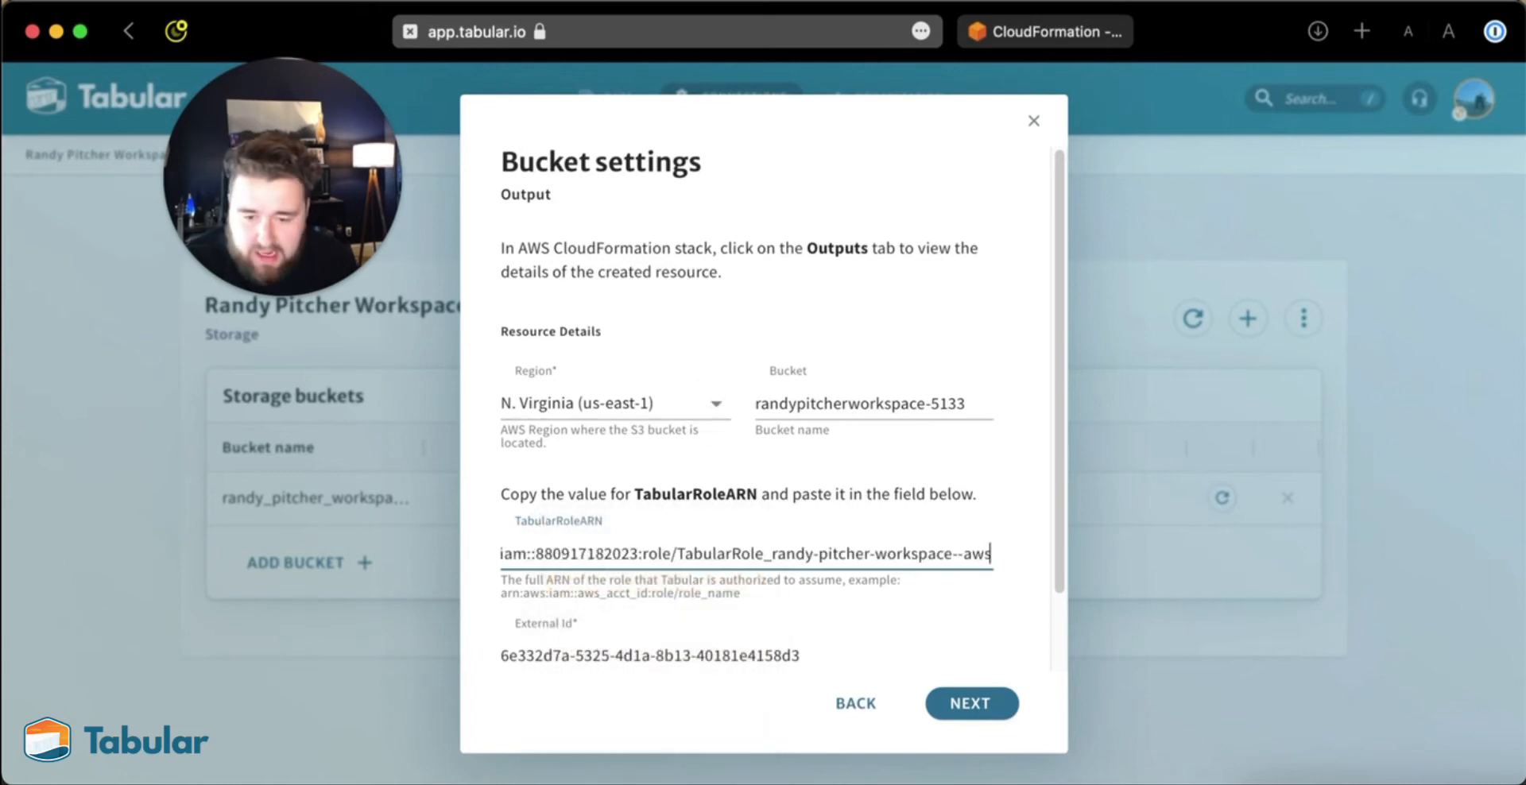
click(1063, 32)
drag(912, 495, 962, 518)
right_click(961, 518)
click(1008, 606)
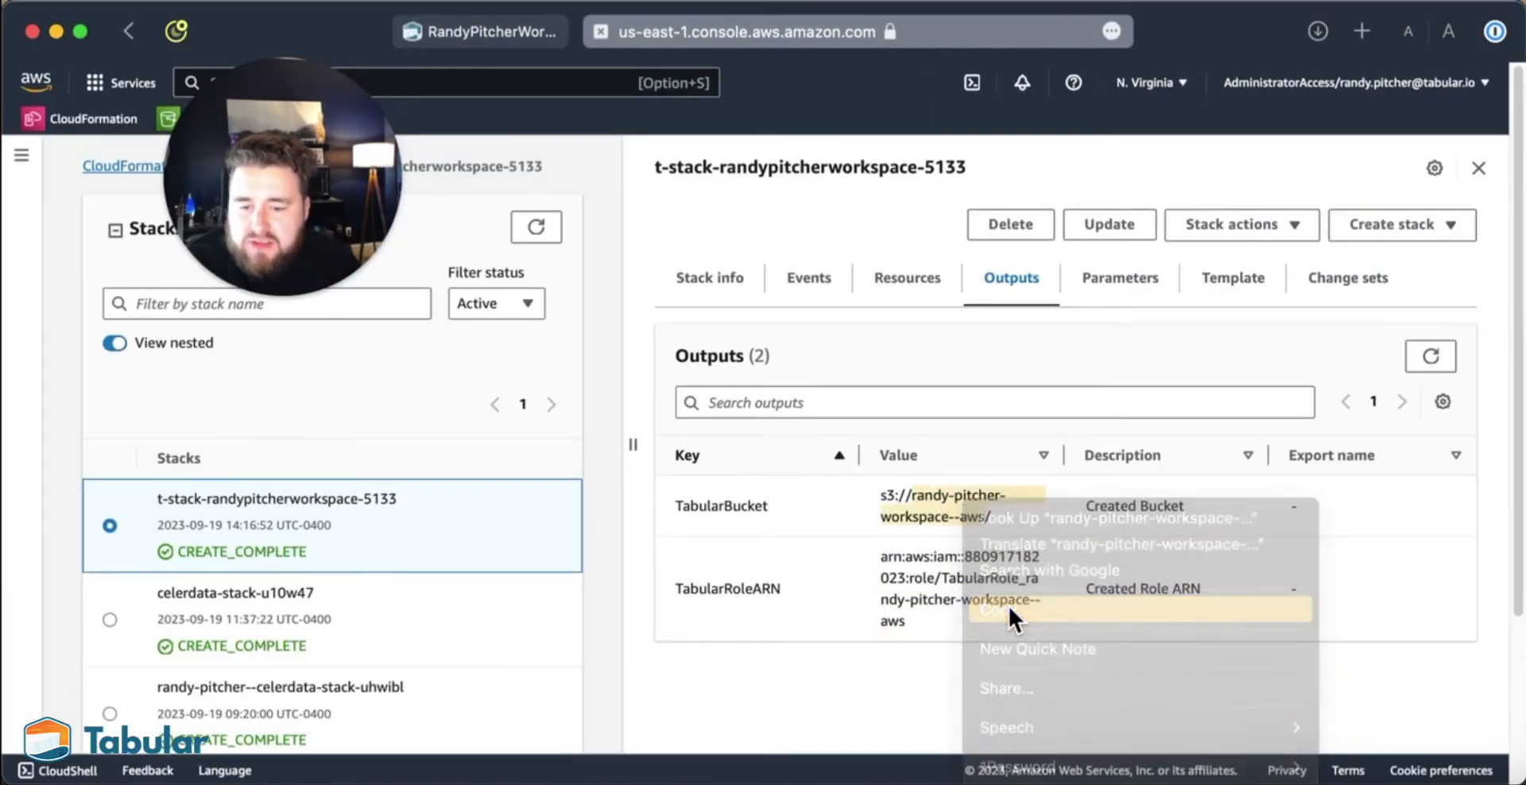
Step: Switch back to Tabular, replace the bucket name with the copied one, and proceed from the bucket settings
click(485, 30)
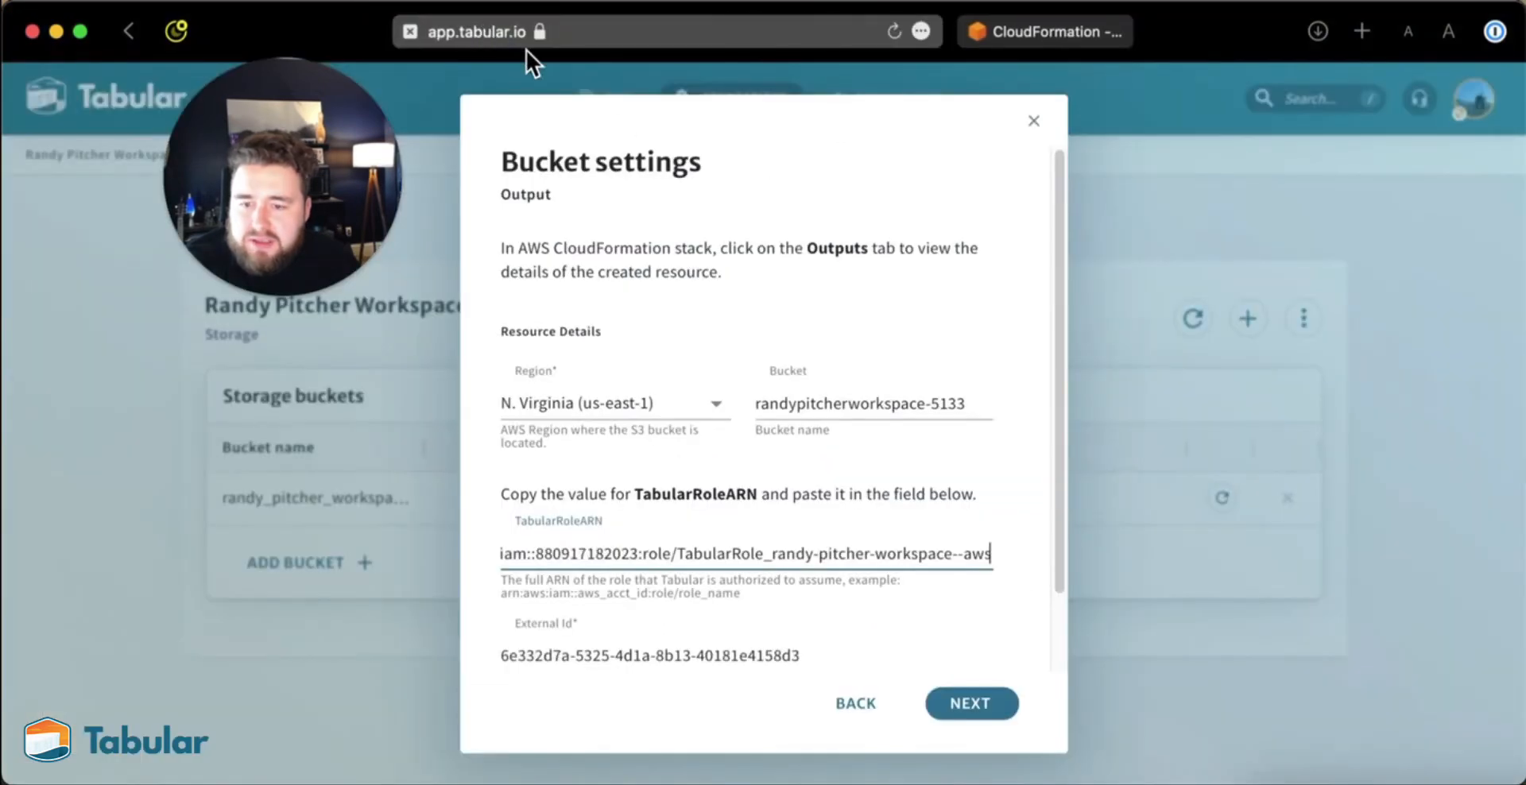
triple_click(828, 398)
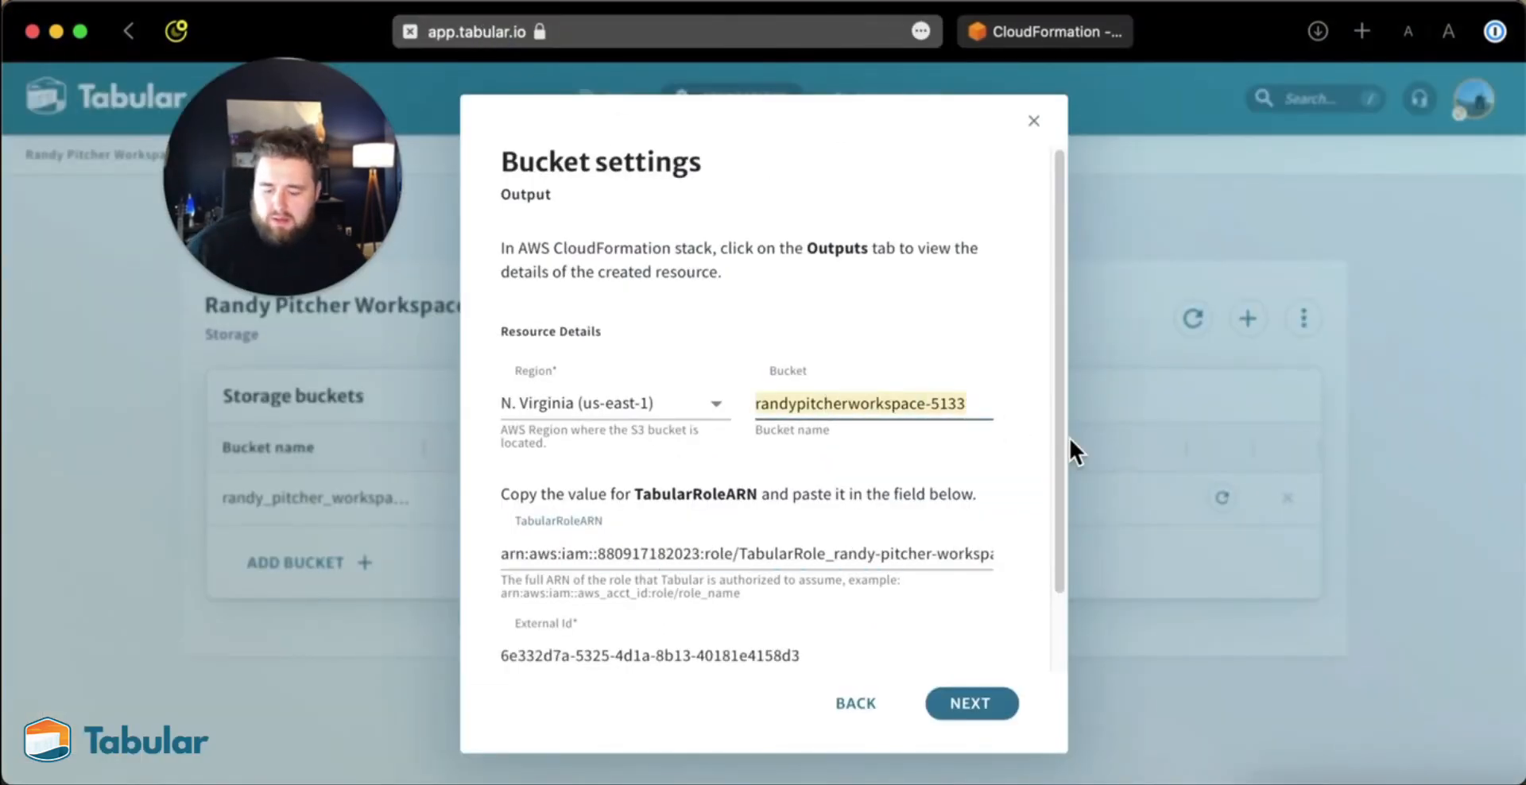
key(super+v)
scroll(887, 453, down, 1)
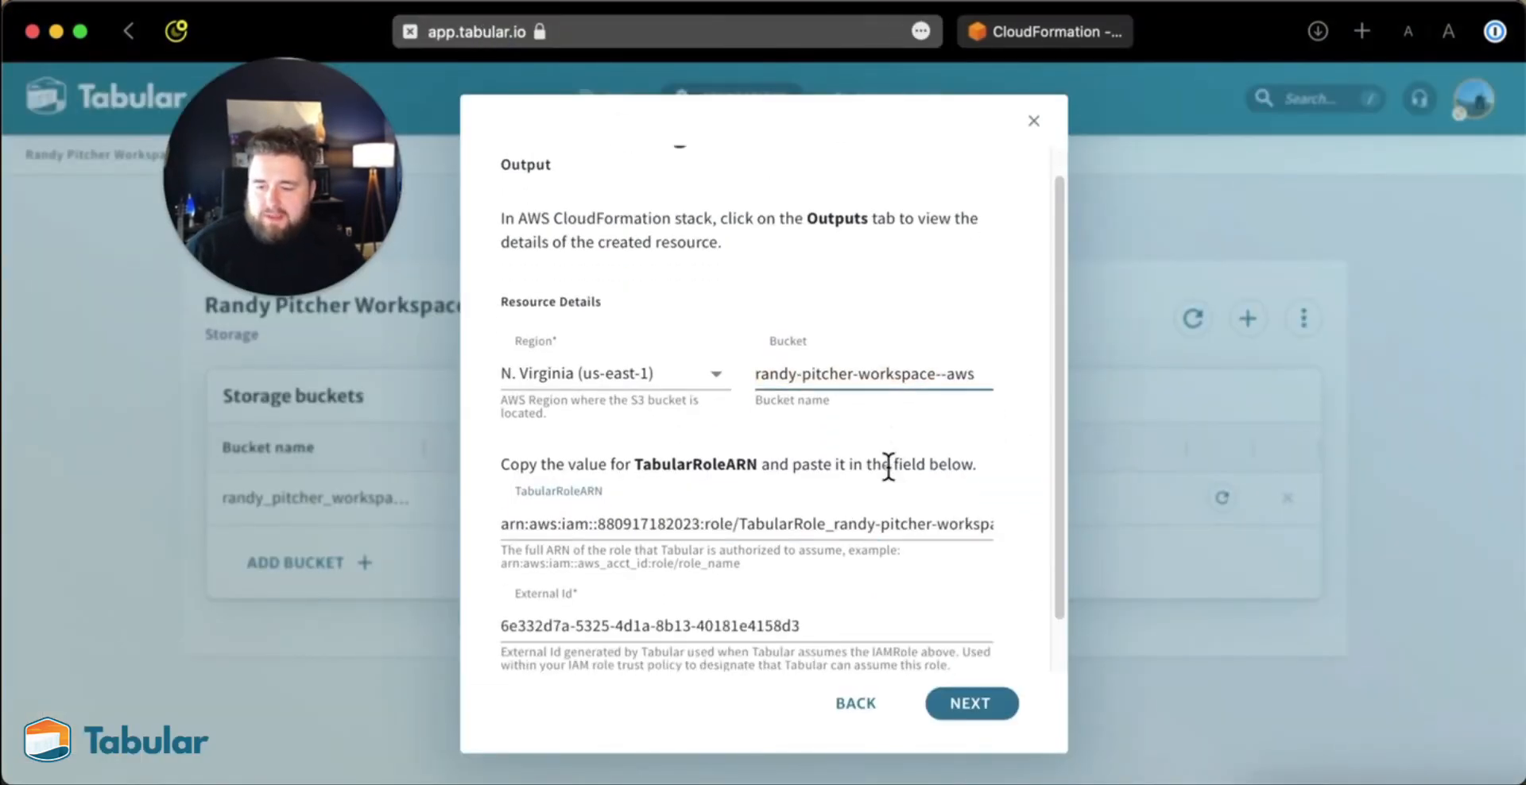
scroll(887, 465, down, 2)
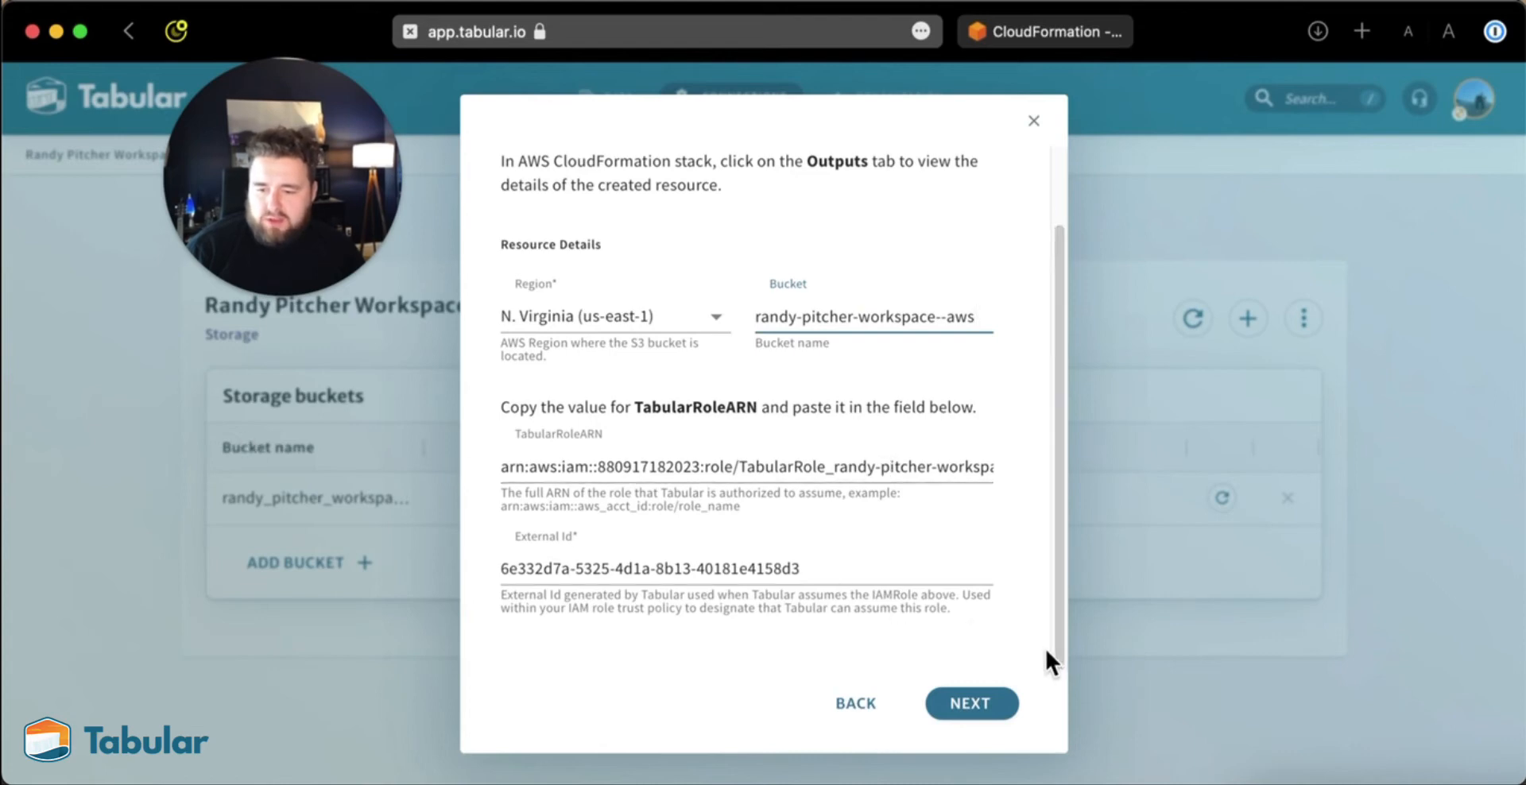
click(971, 707)
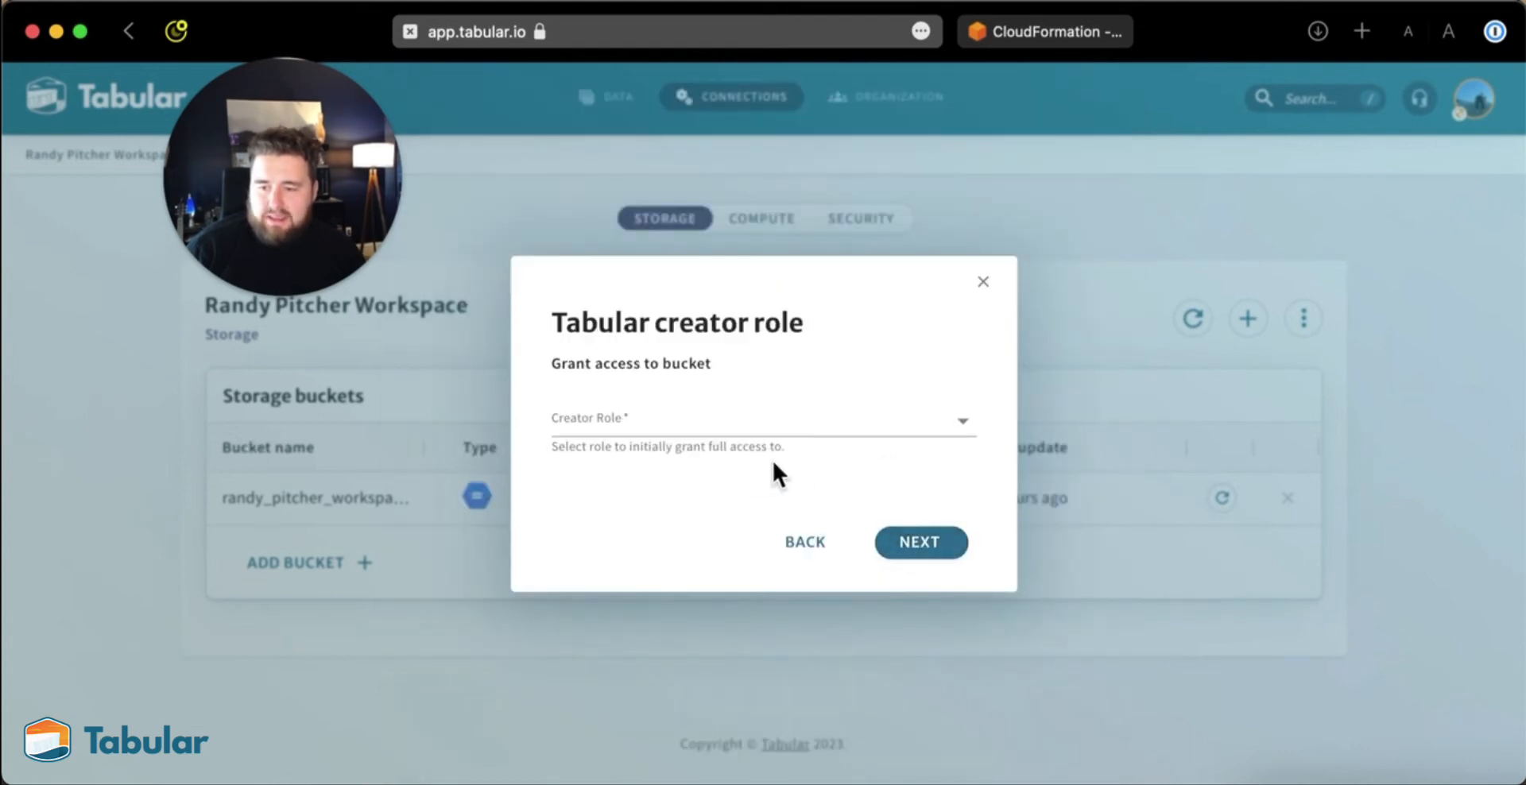
Step: Set the bucket's creator role to System Admin and finish adding the bucket
click(792, 429)
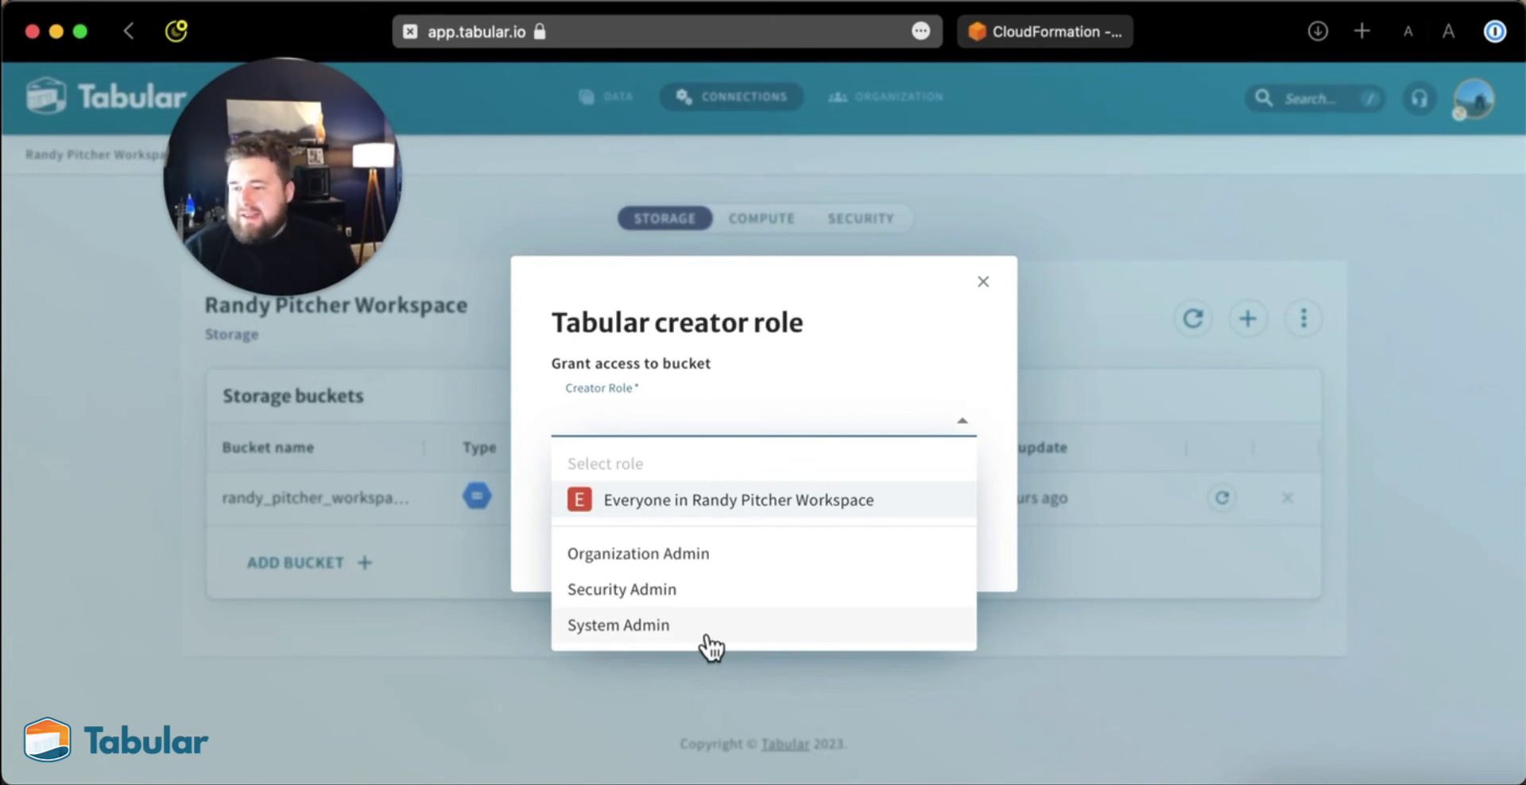
click(709, 625)
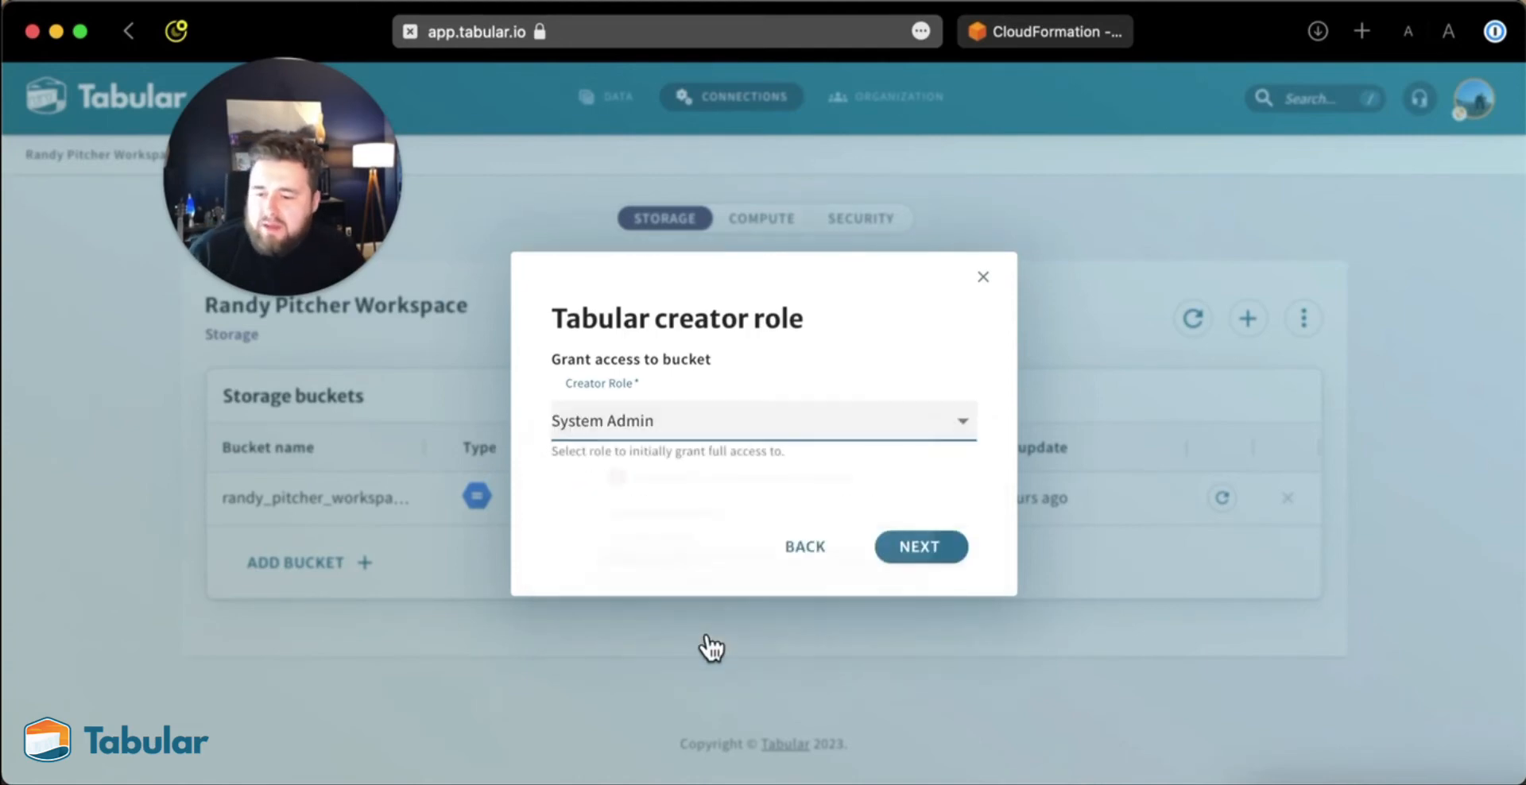
click(946, 547)
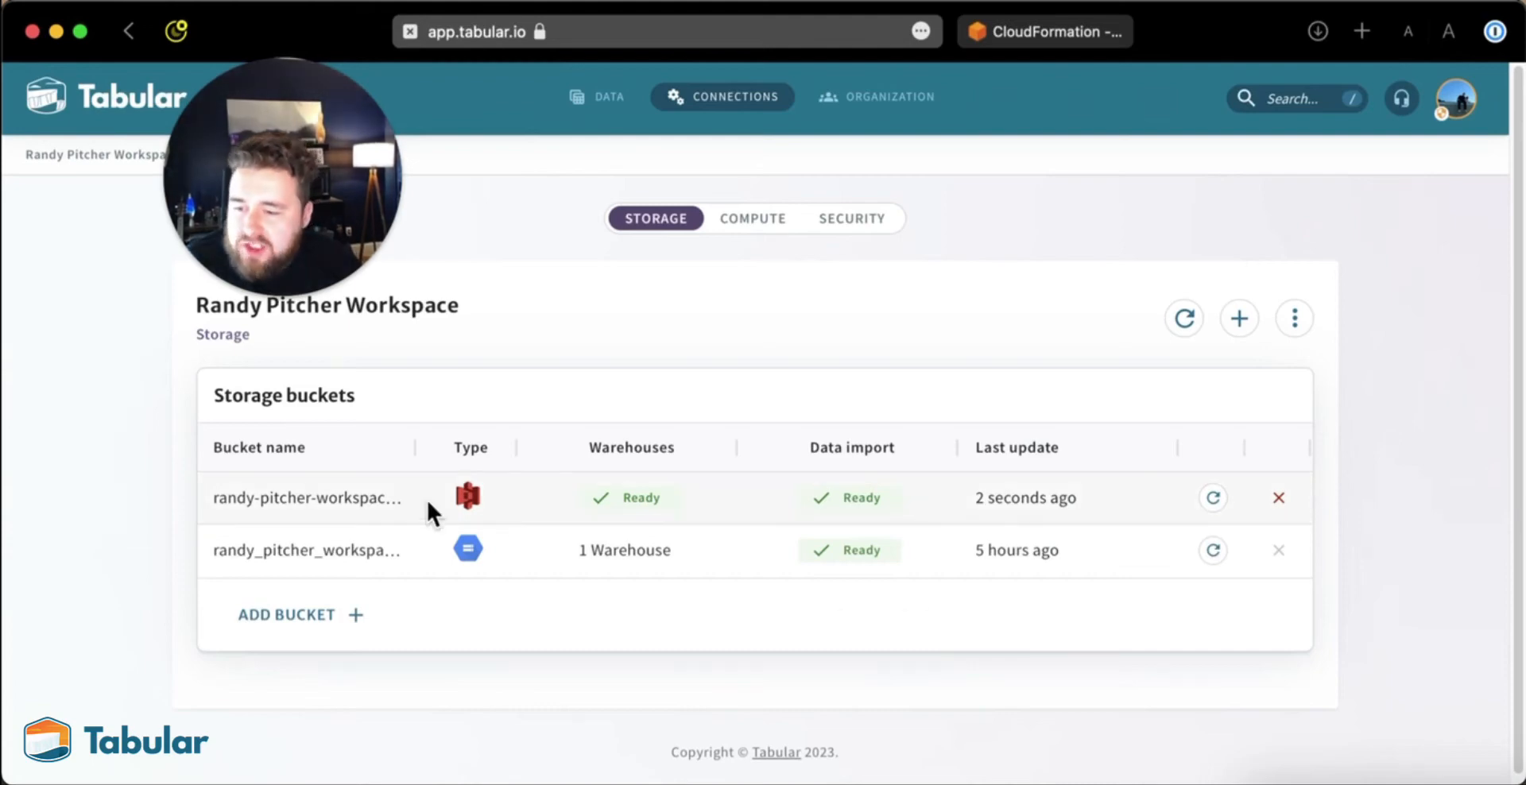
mouse_move(371, 500)
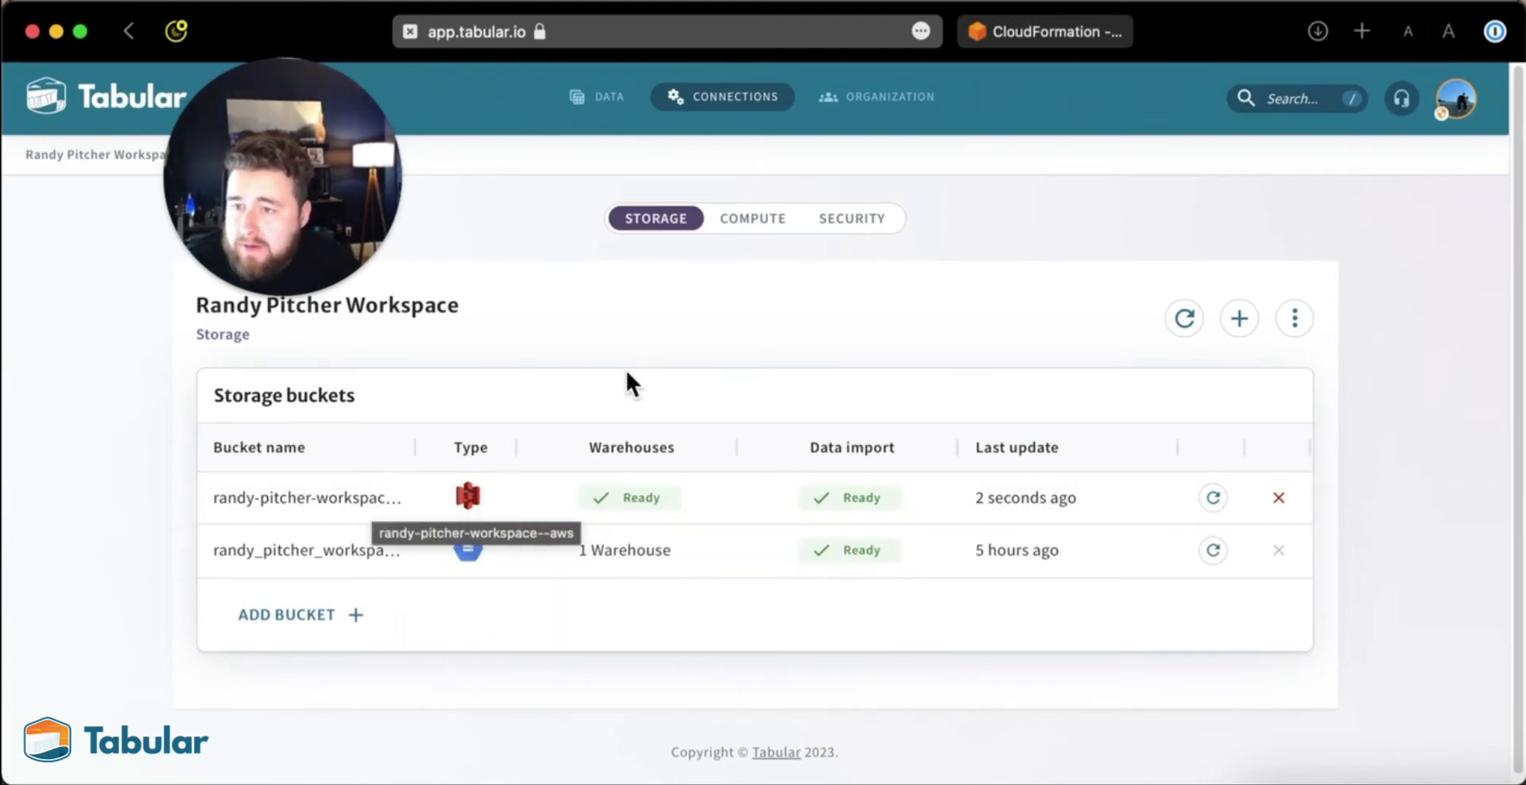
Step: Start creating a new warehouse in the workspace's data area and name it rpw__aws
mouse_move(576, 73)
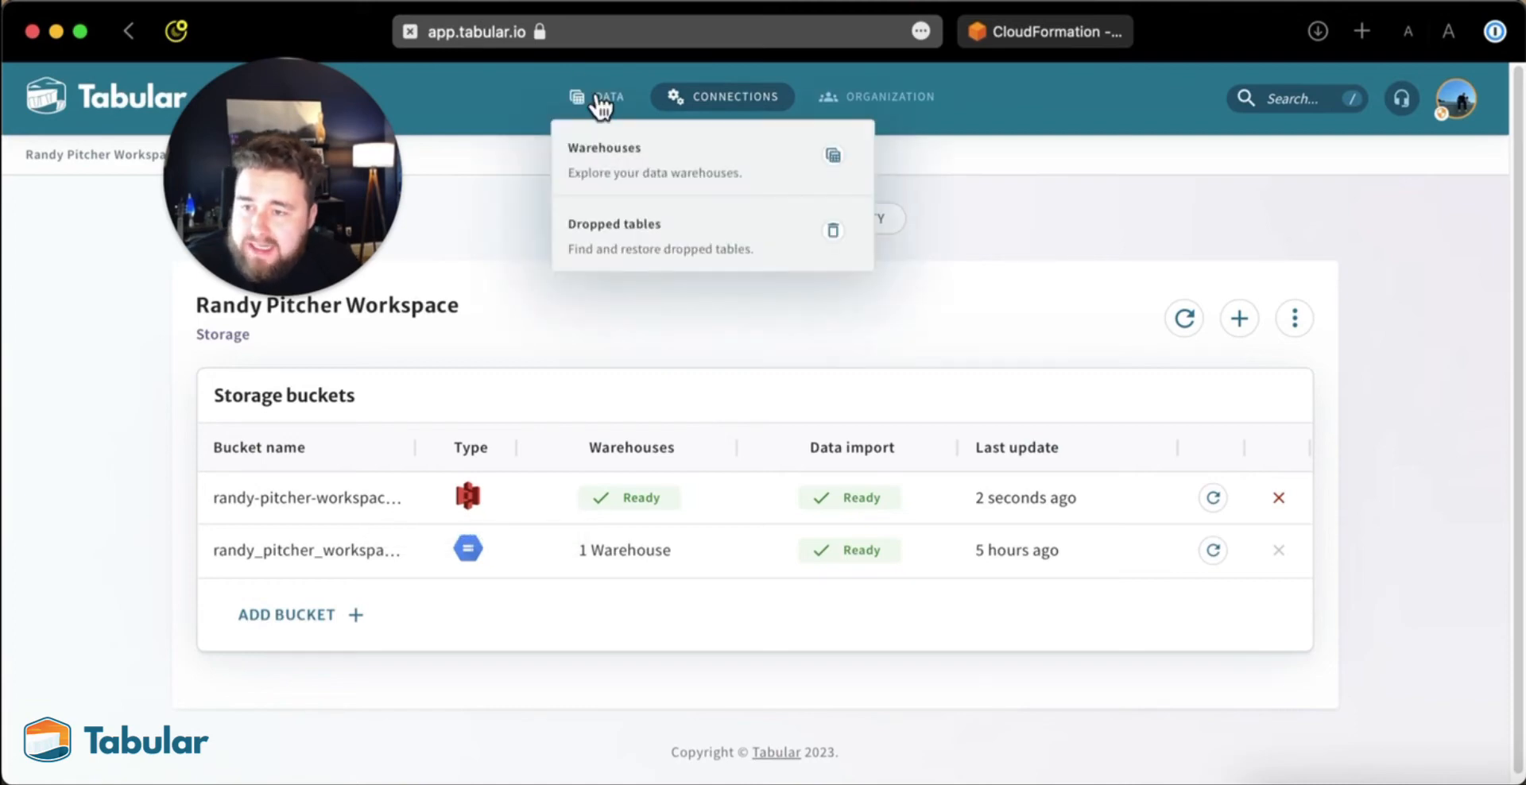
click(600, 104)
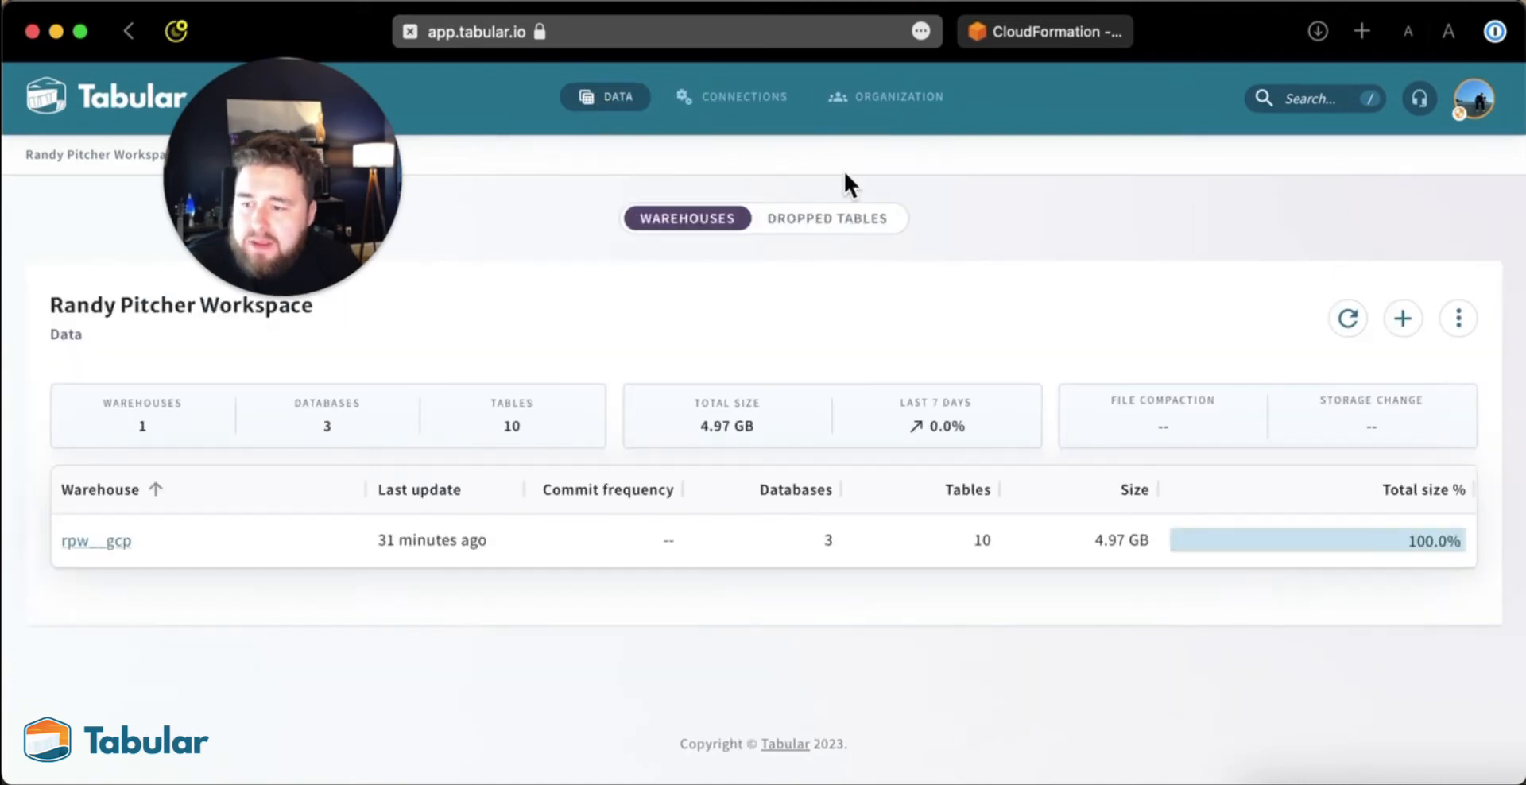
click(1405, 324)
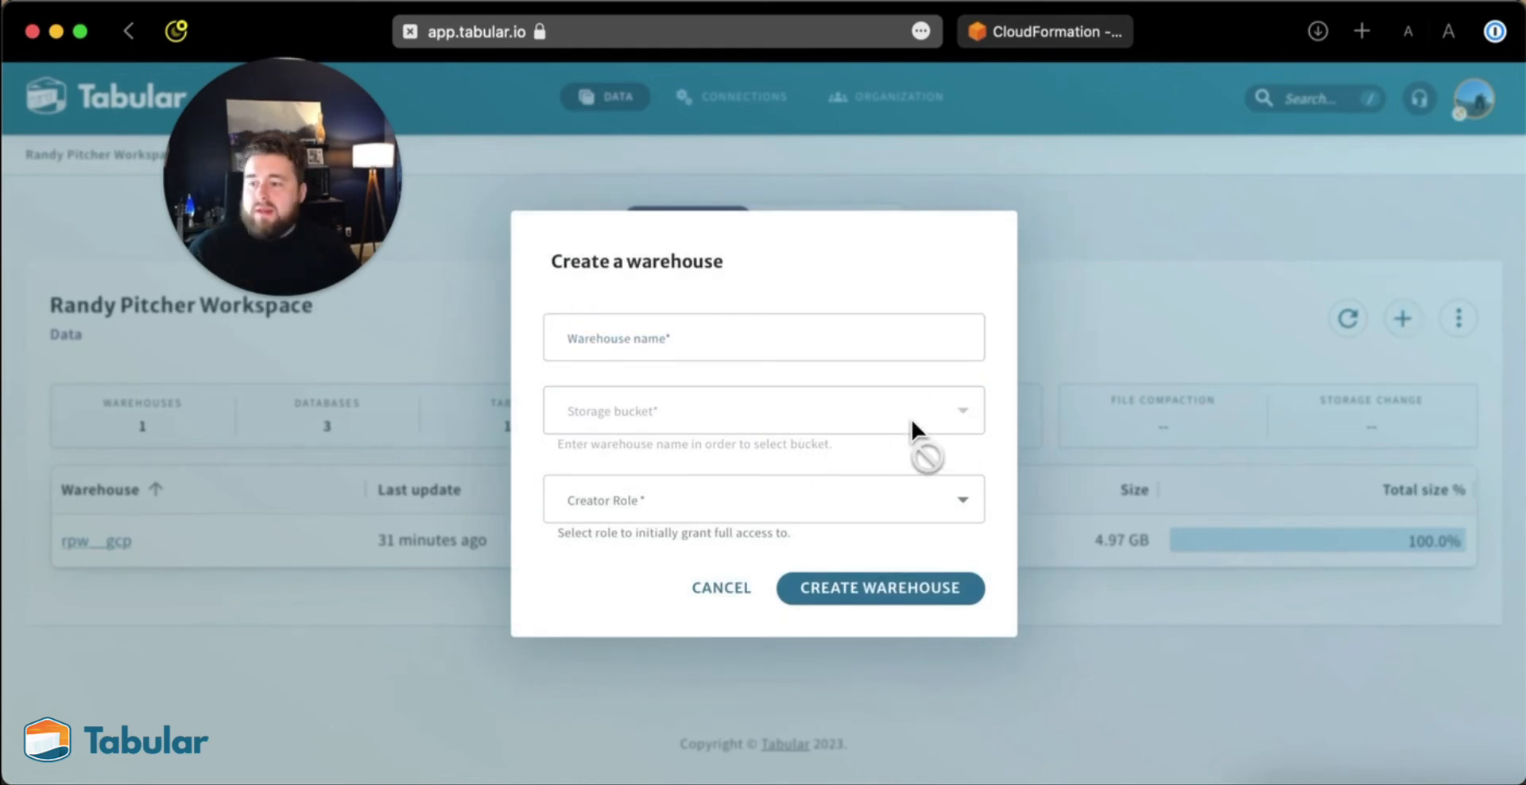
click(874, 350)
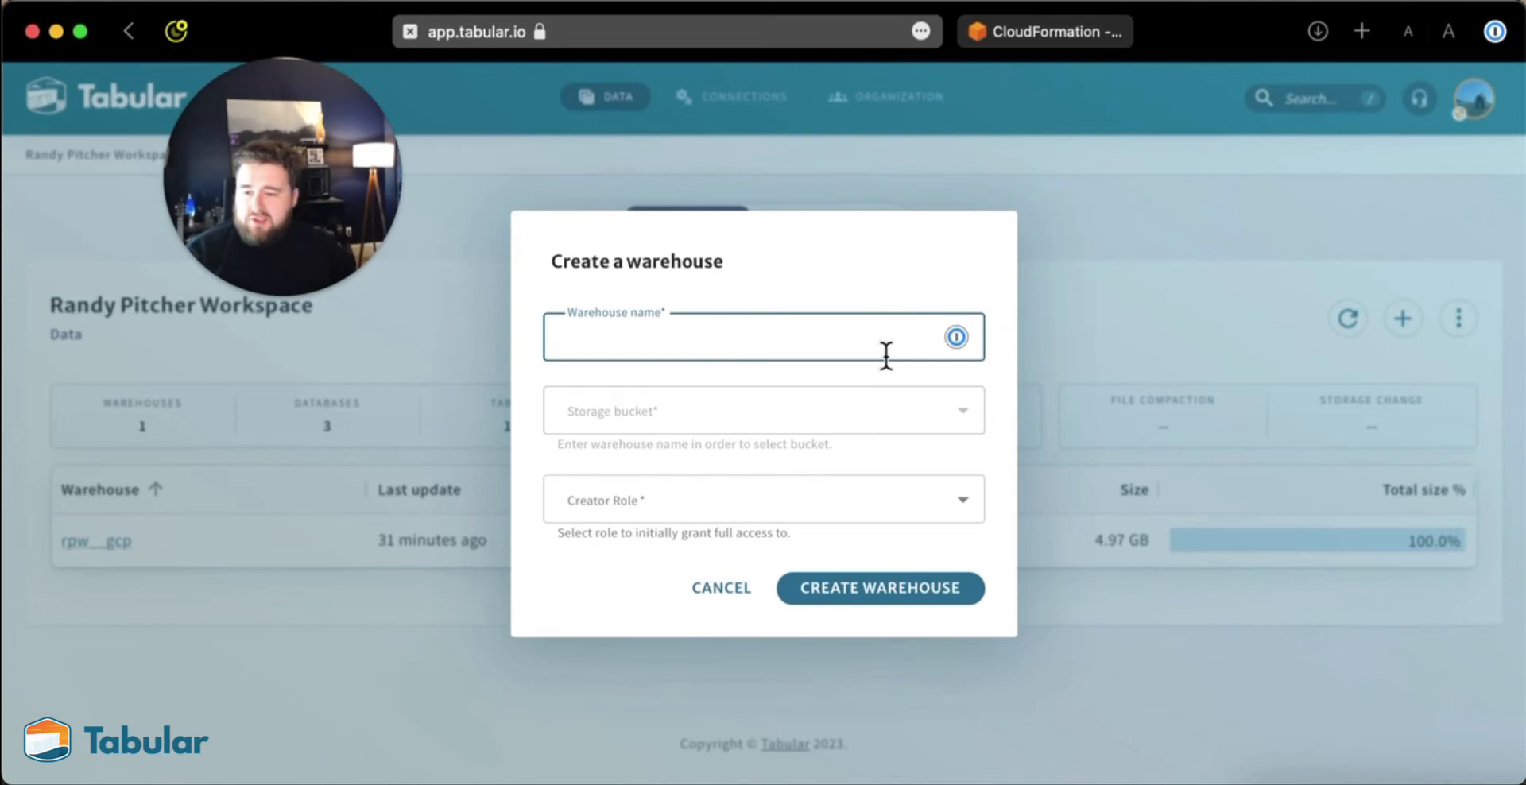
text(rpw)
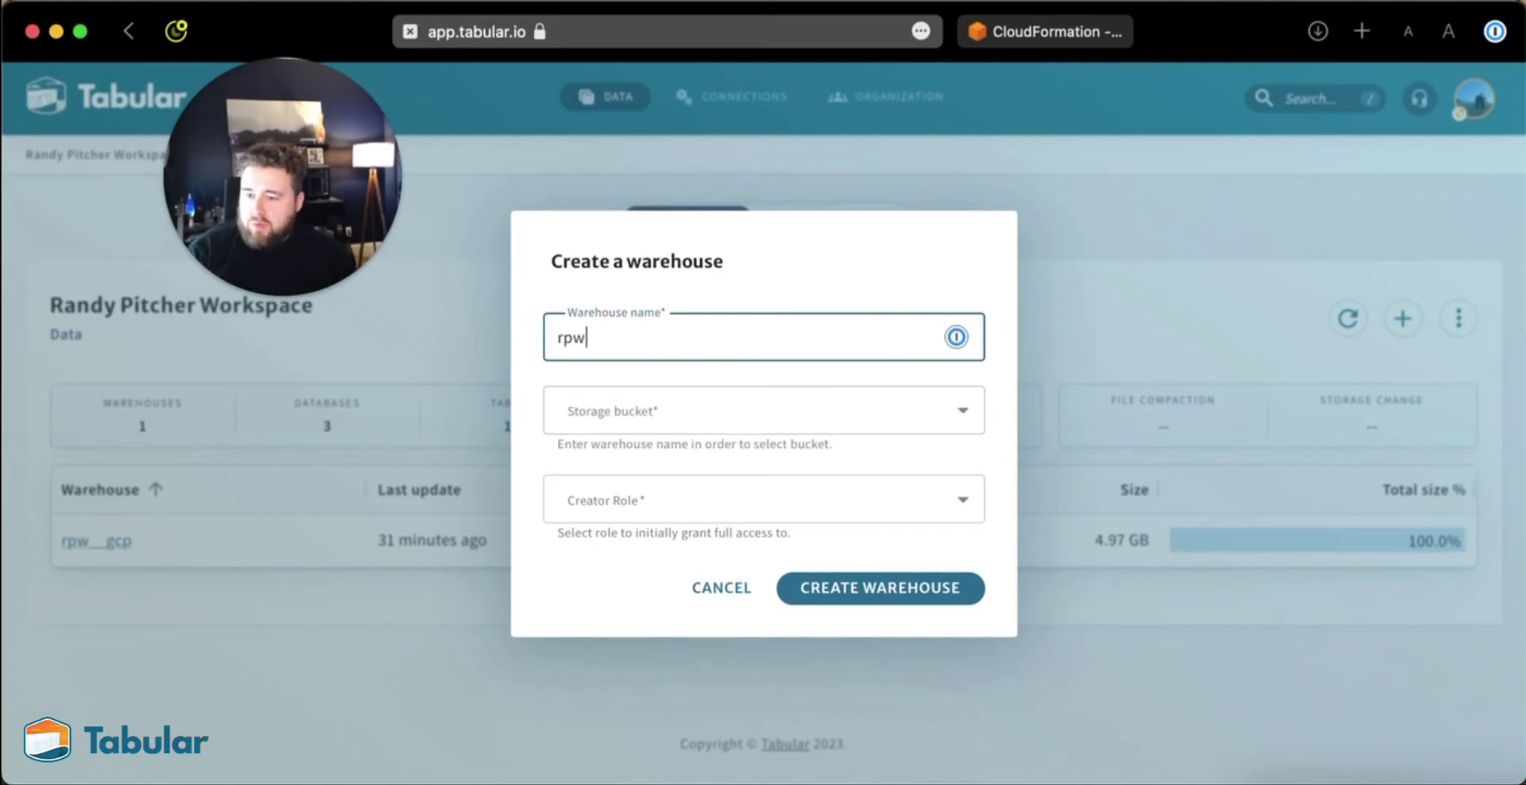
text(__aws)
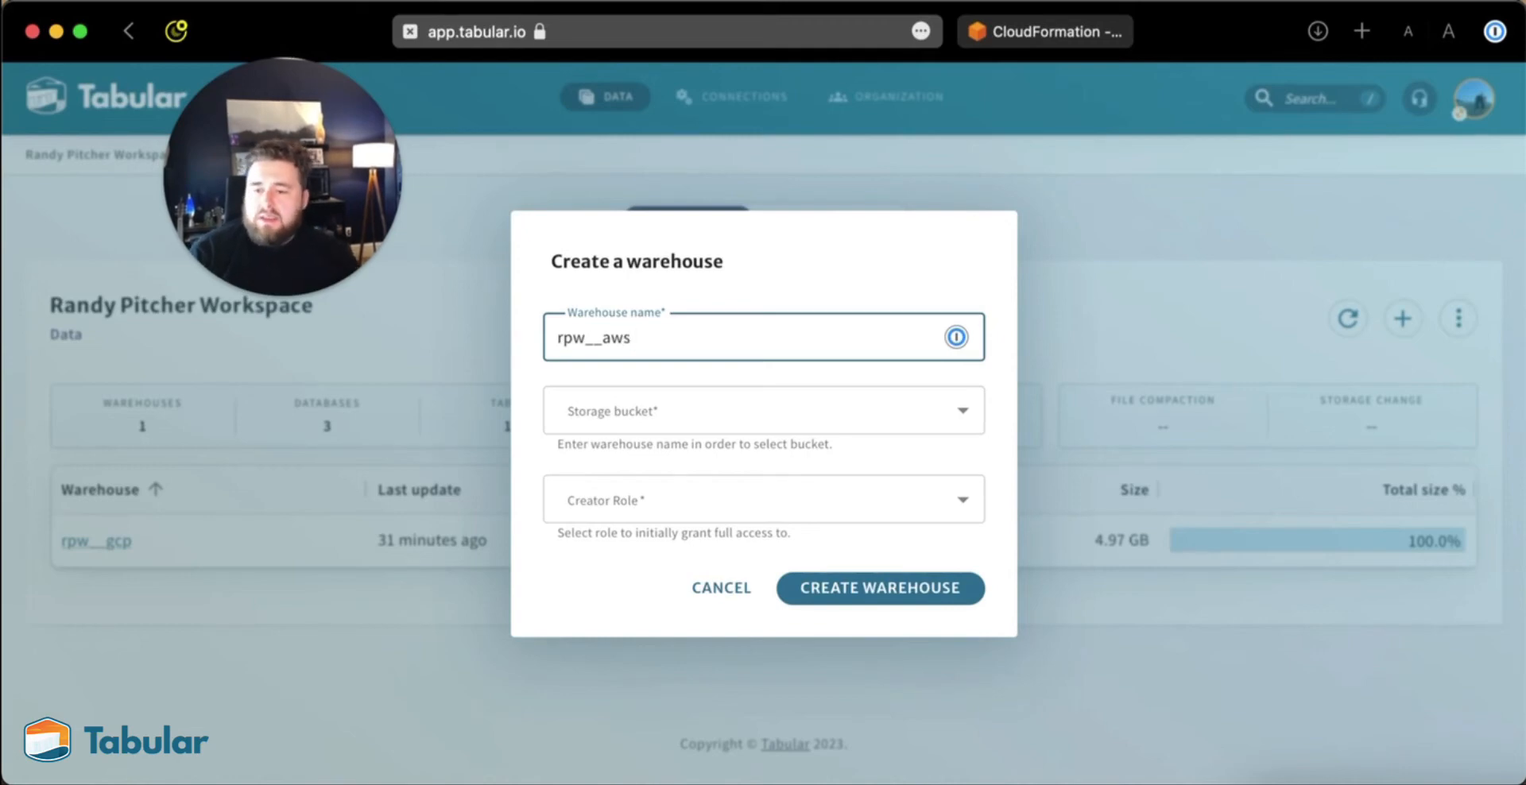
Step: Assign the AWS storage bucket in us-east-1 and the System Admin creator role, and create the warehouse
click(631, 410)
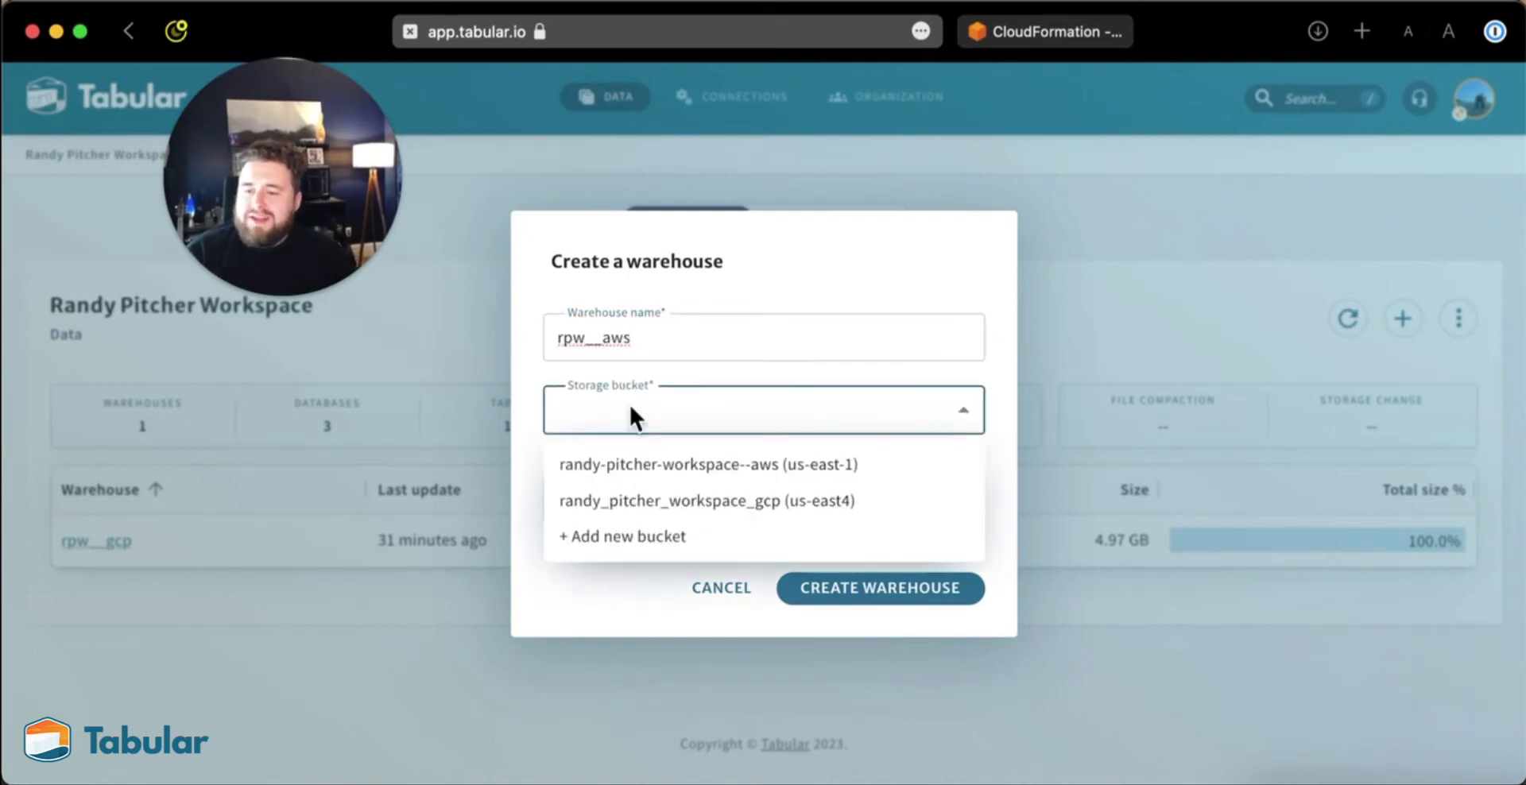
click(801, 467)
click(769, 513)
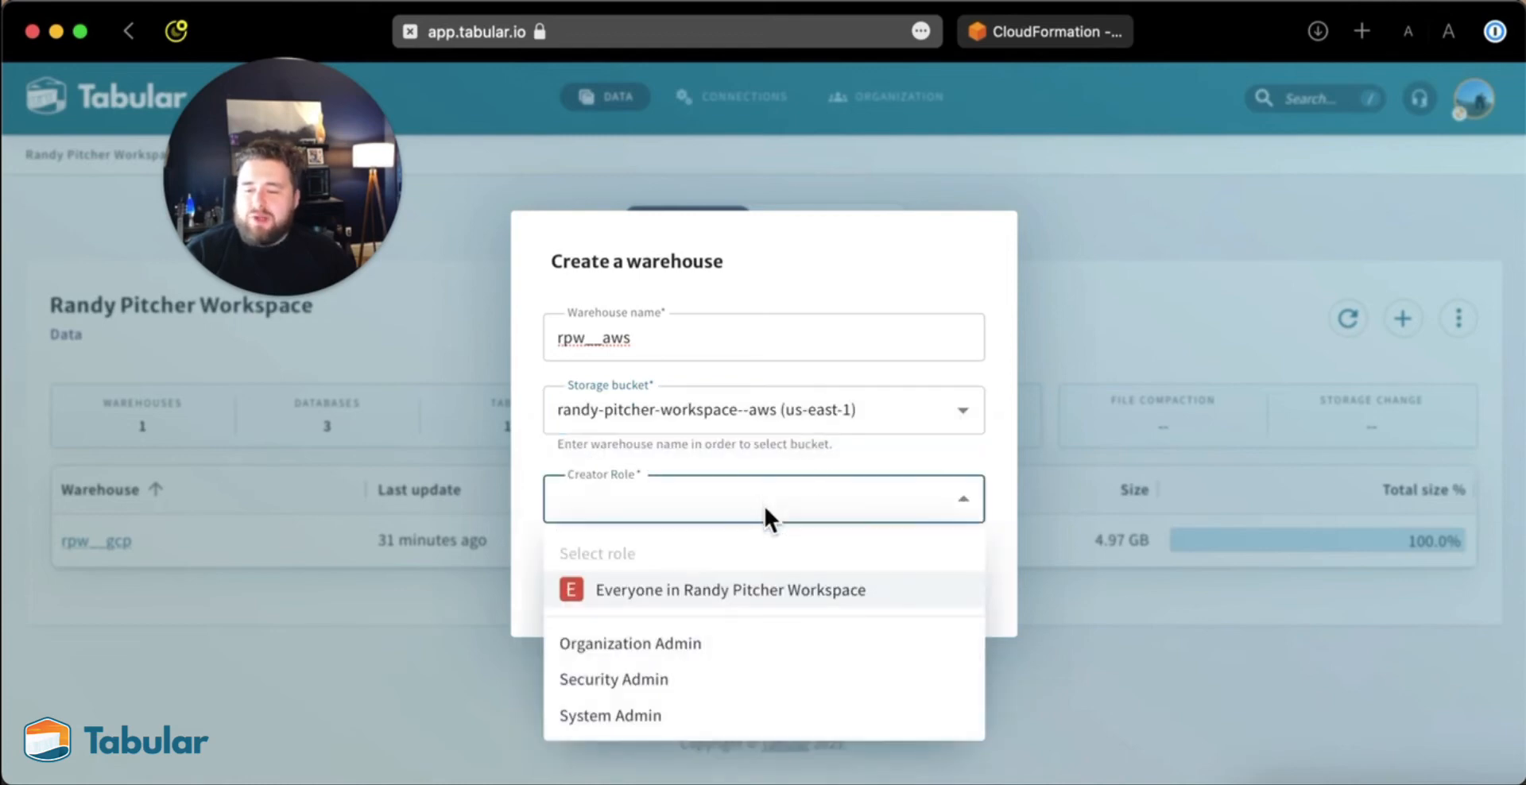
click(629, 715)
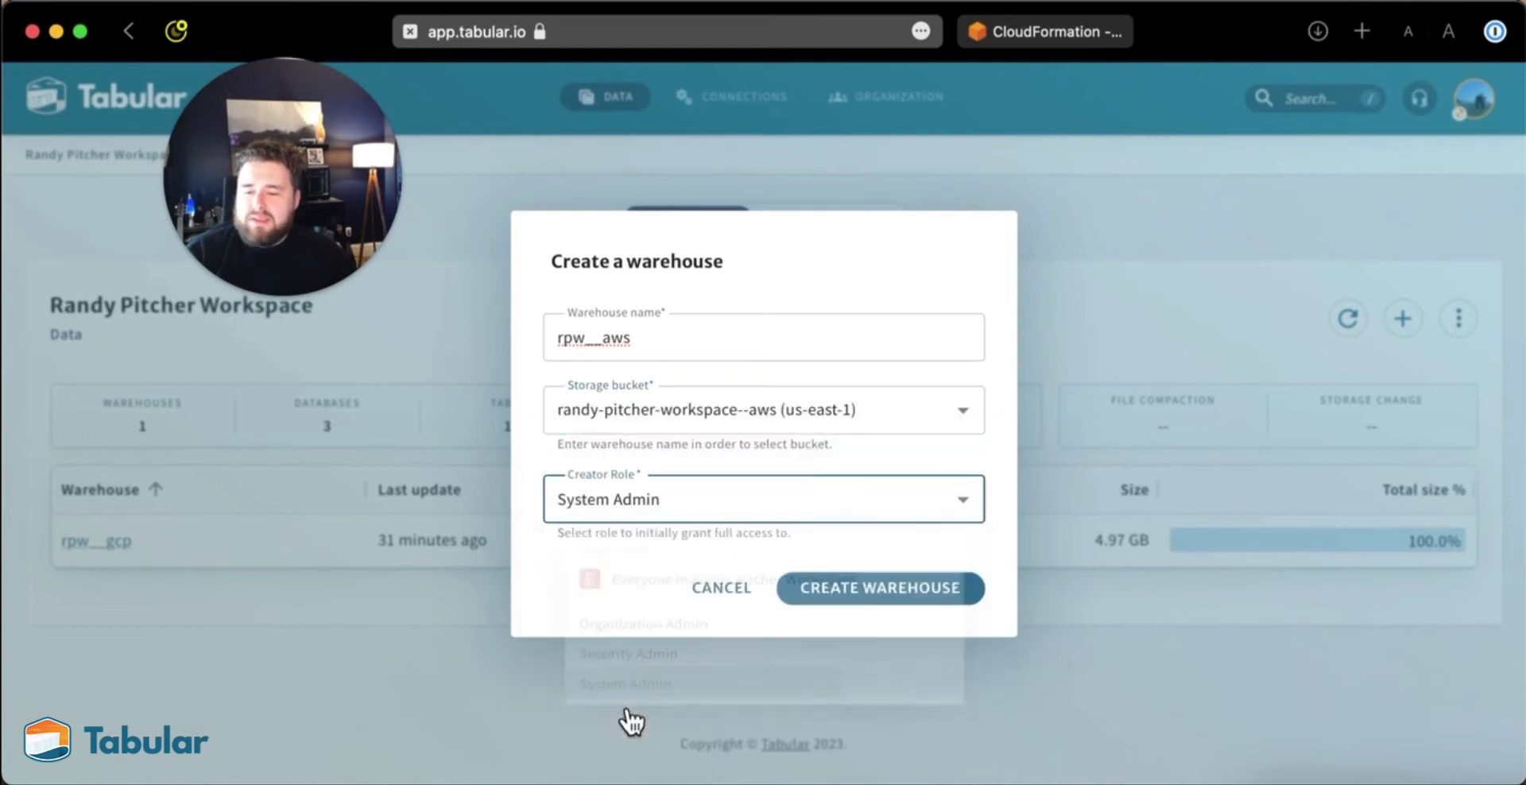
click(847, 587)
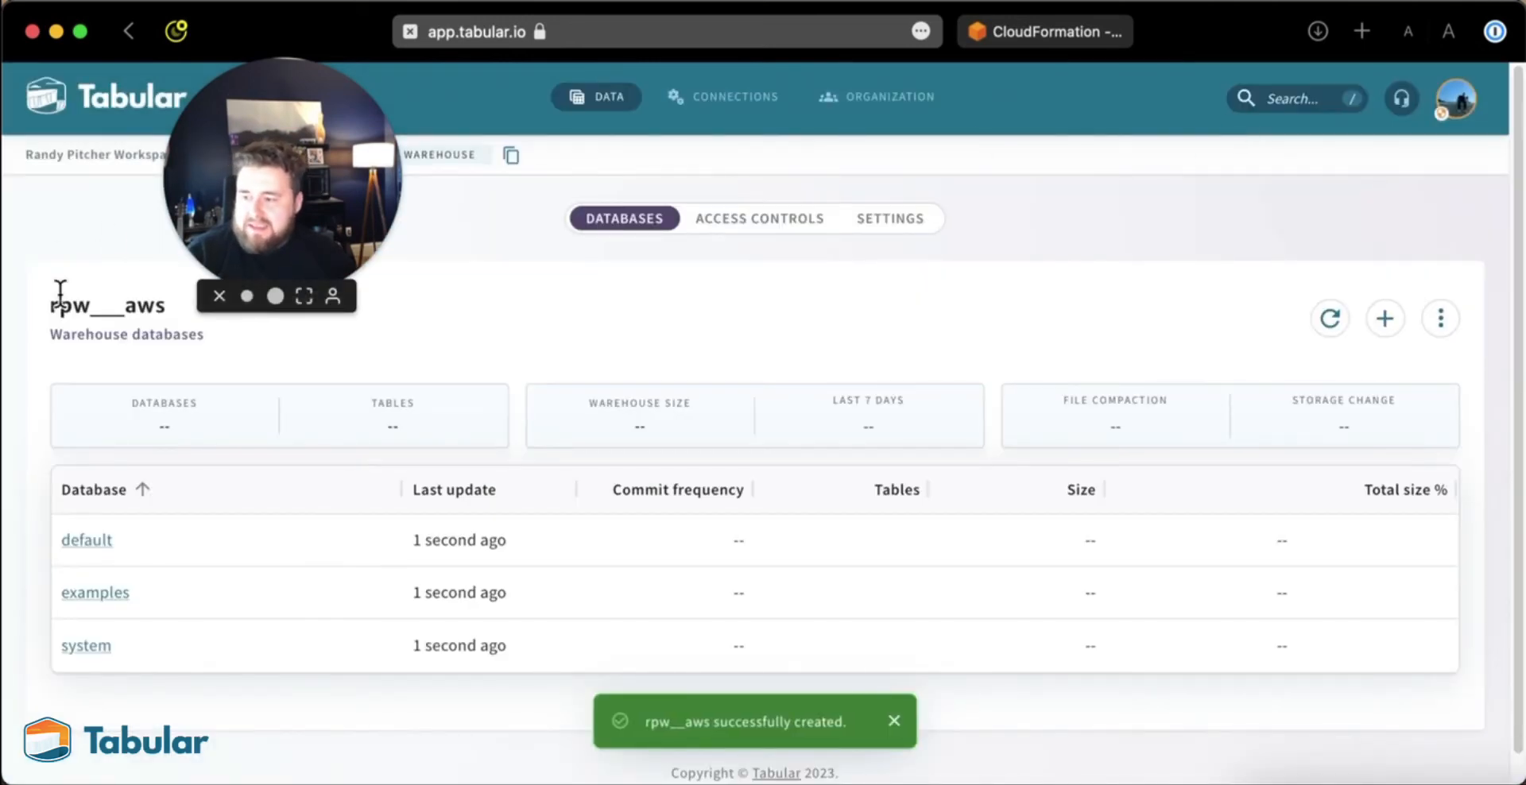
Step: Start a custom table named hello_aws in the warehouse's default database, with System Admin as its creator role
click(91, 540)
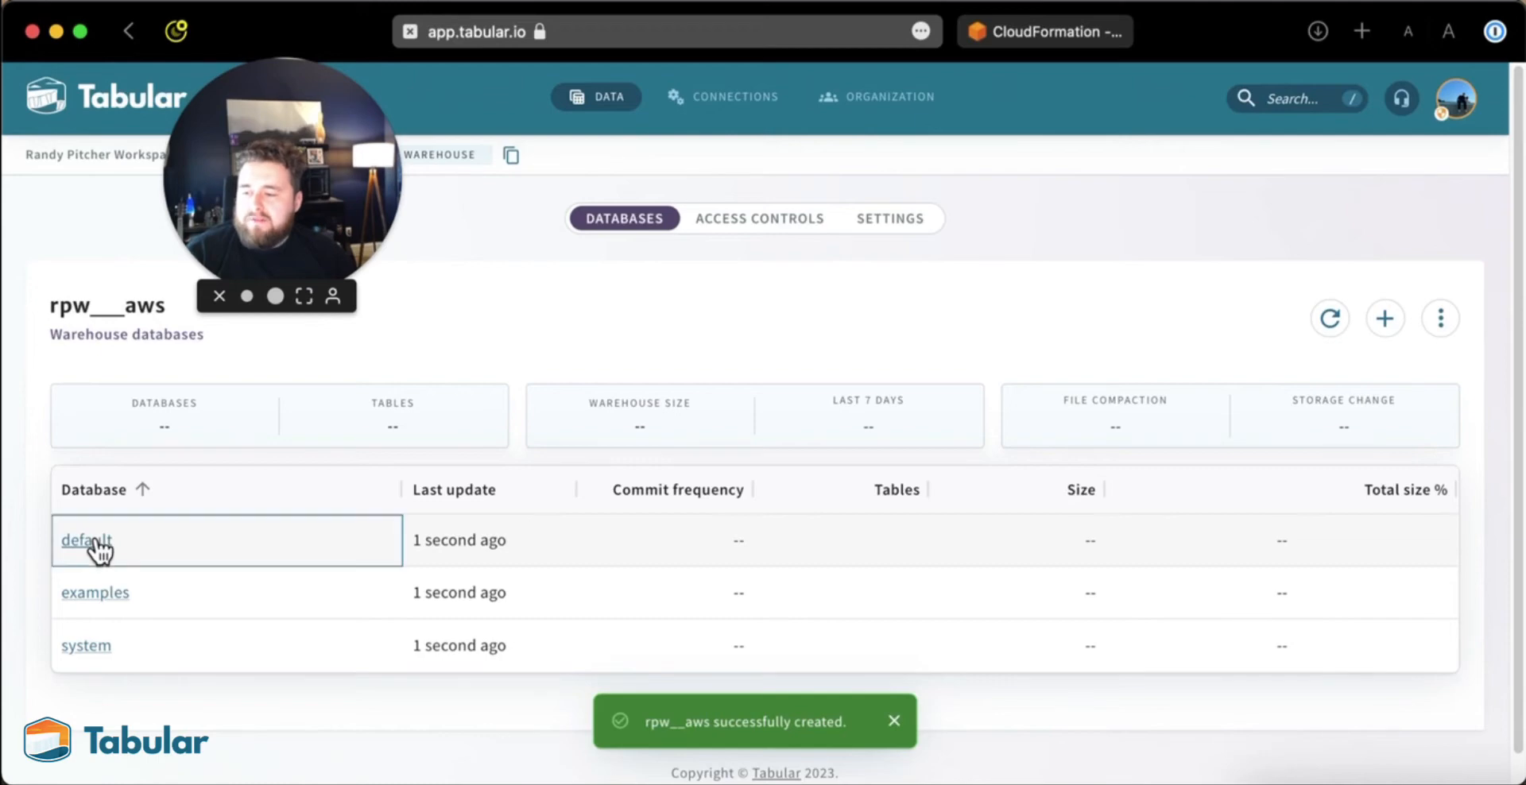
click(1404, 320)
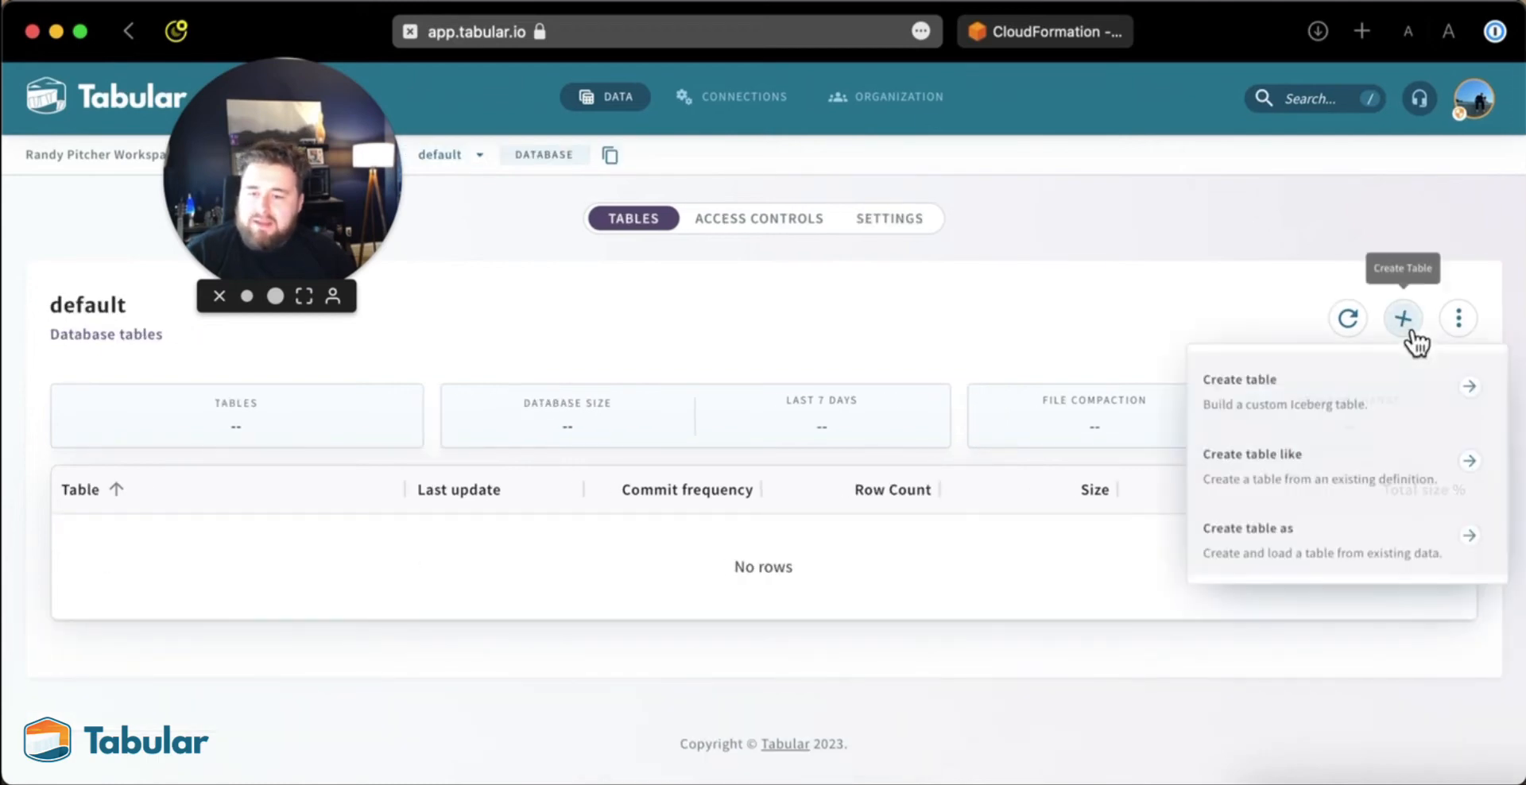
click(1407, 415)
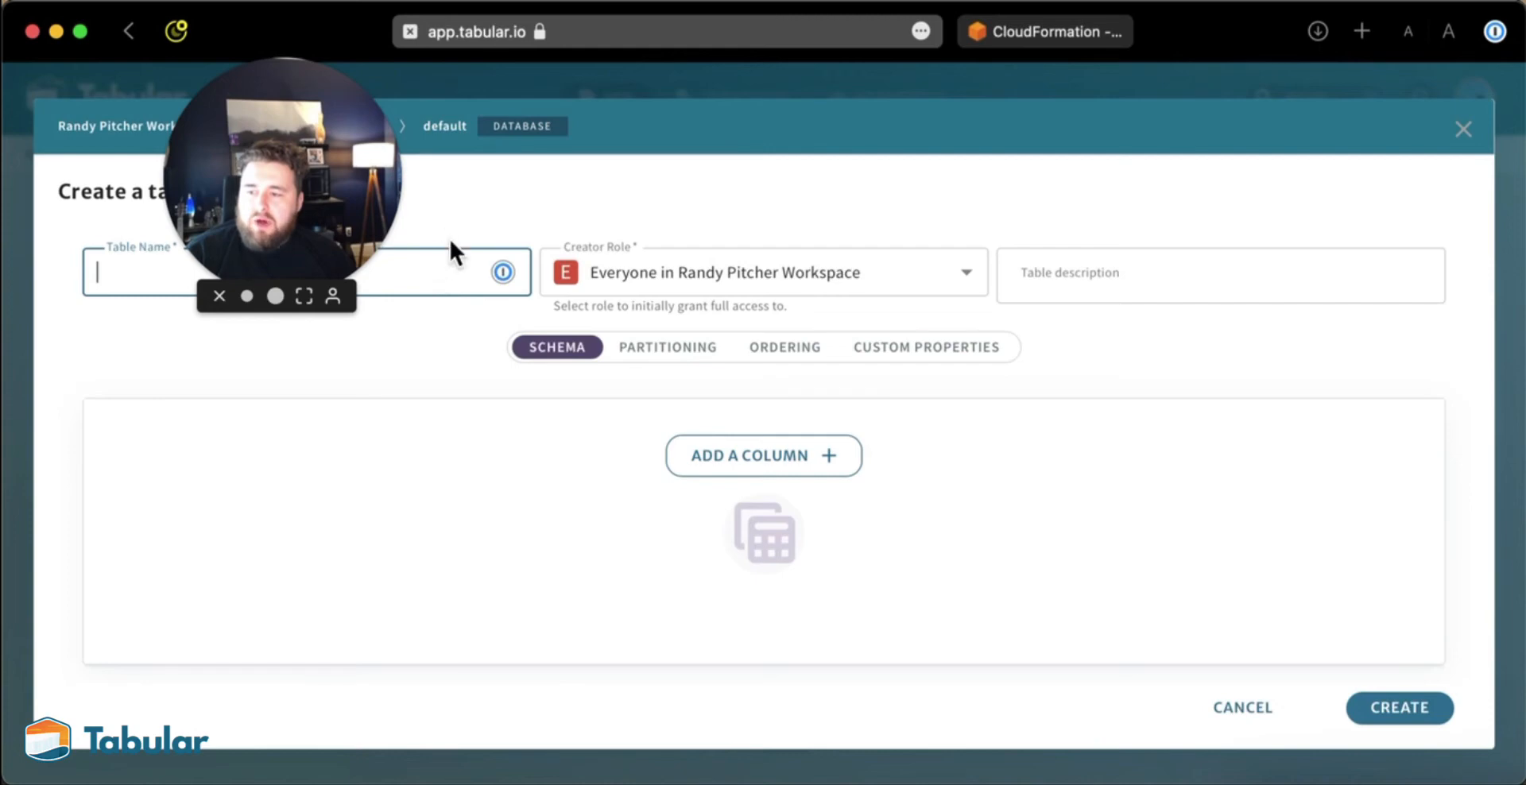
text(hello_aws)
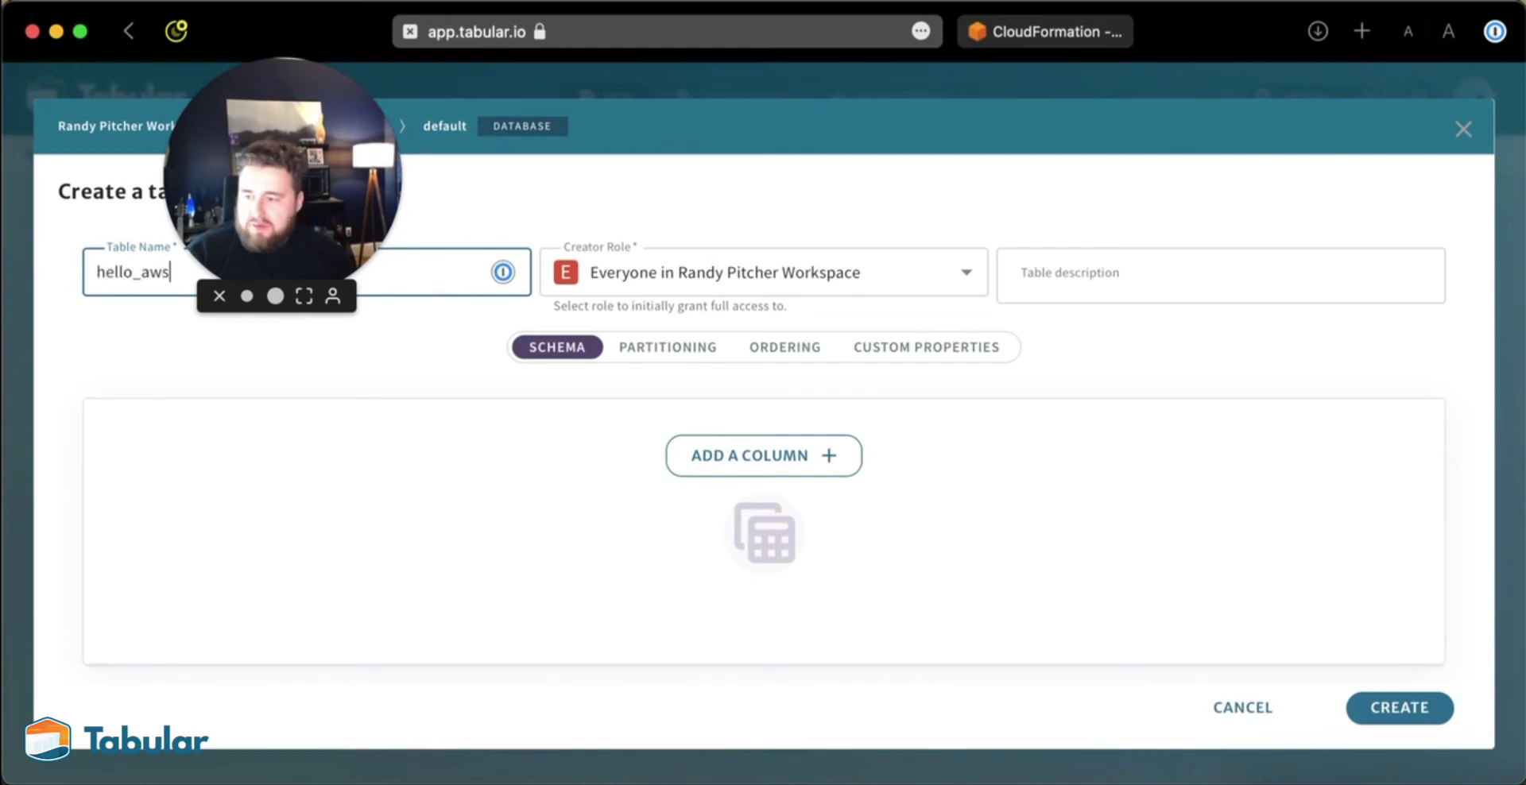
click(727, 270)
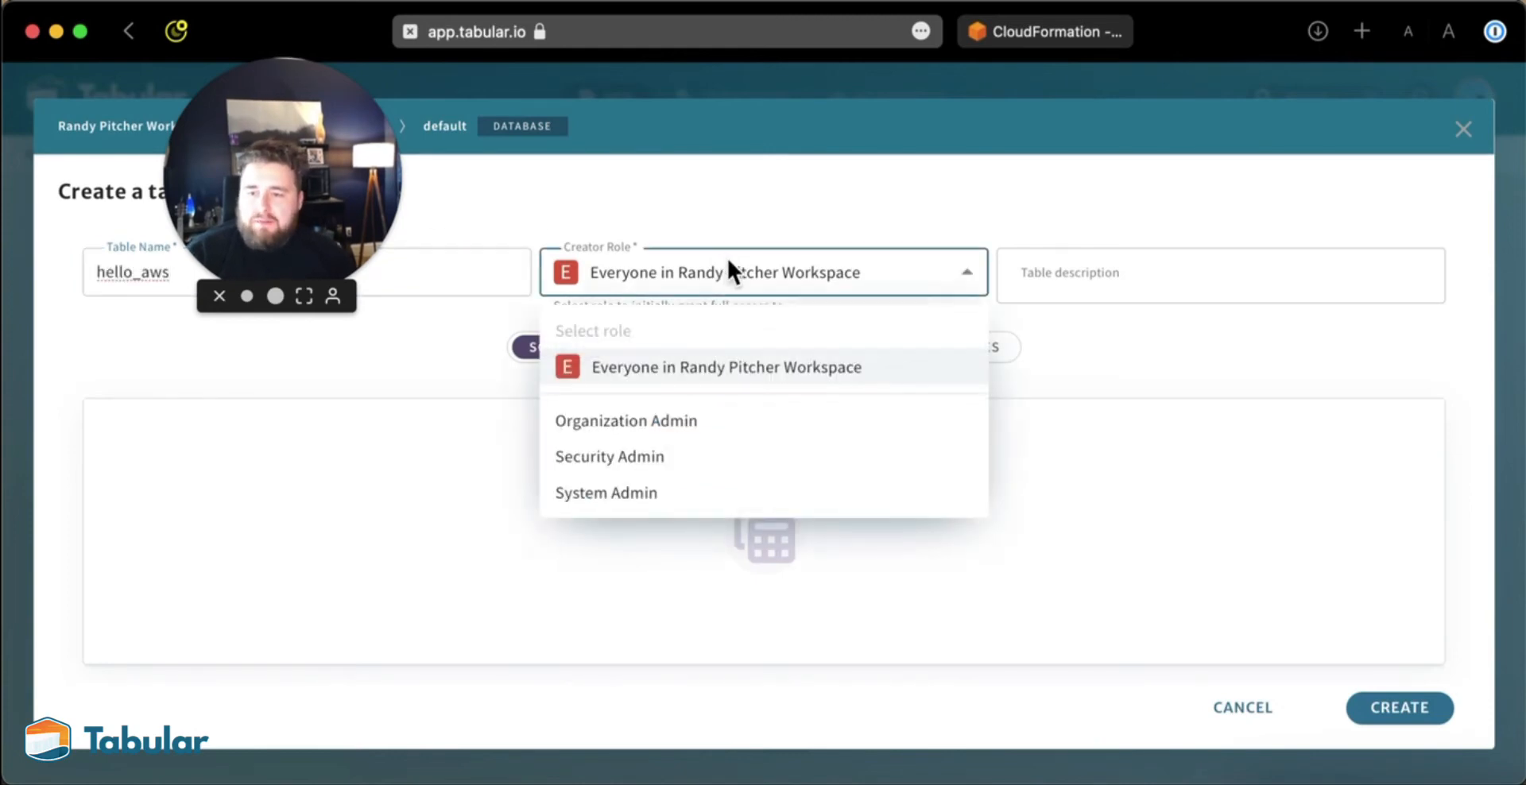
click(694, 495)
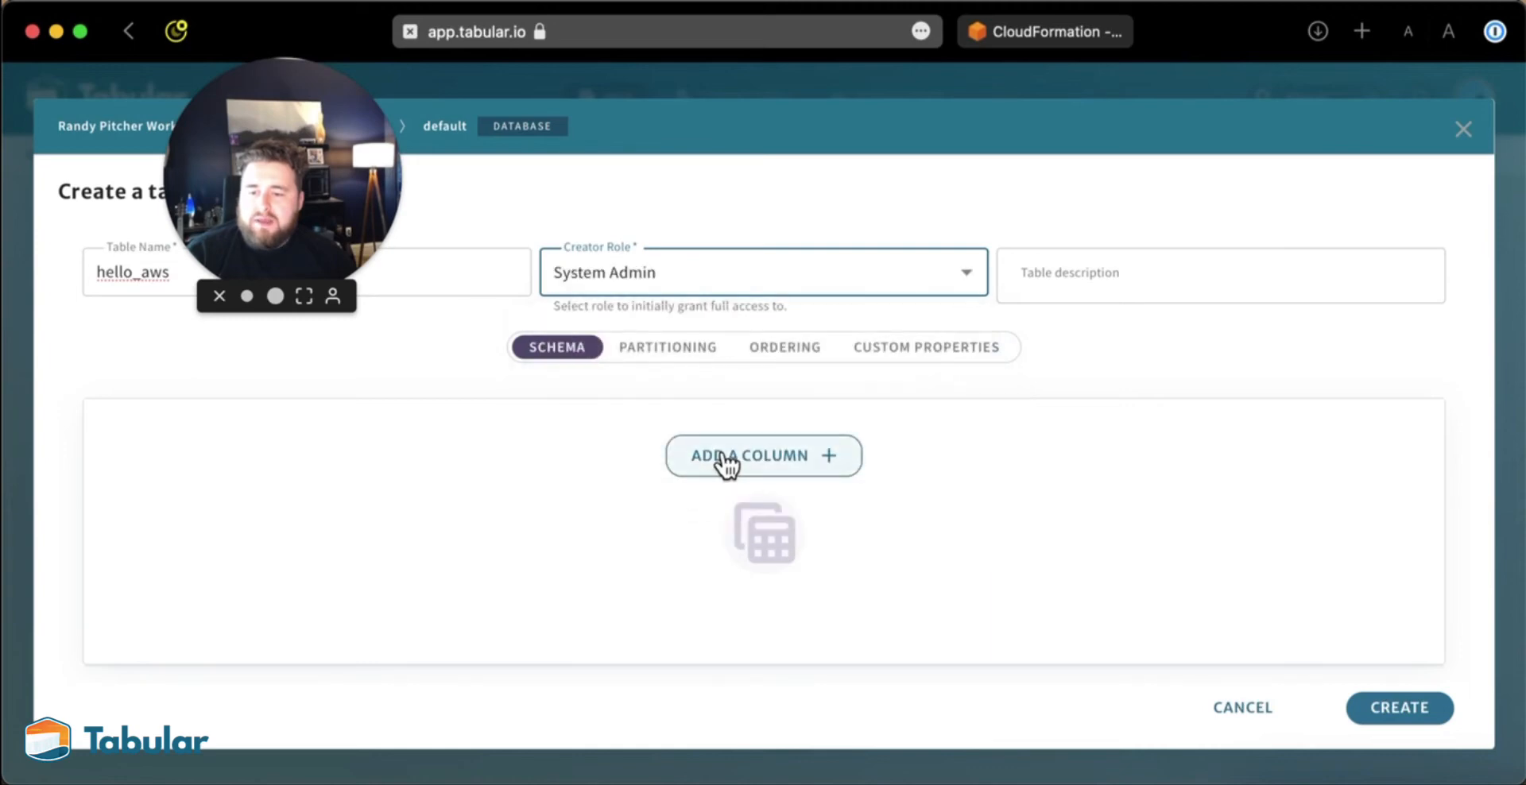
Step: Add an id column of type int to the table's schema and create the table
click(724, 464)
text(id)
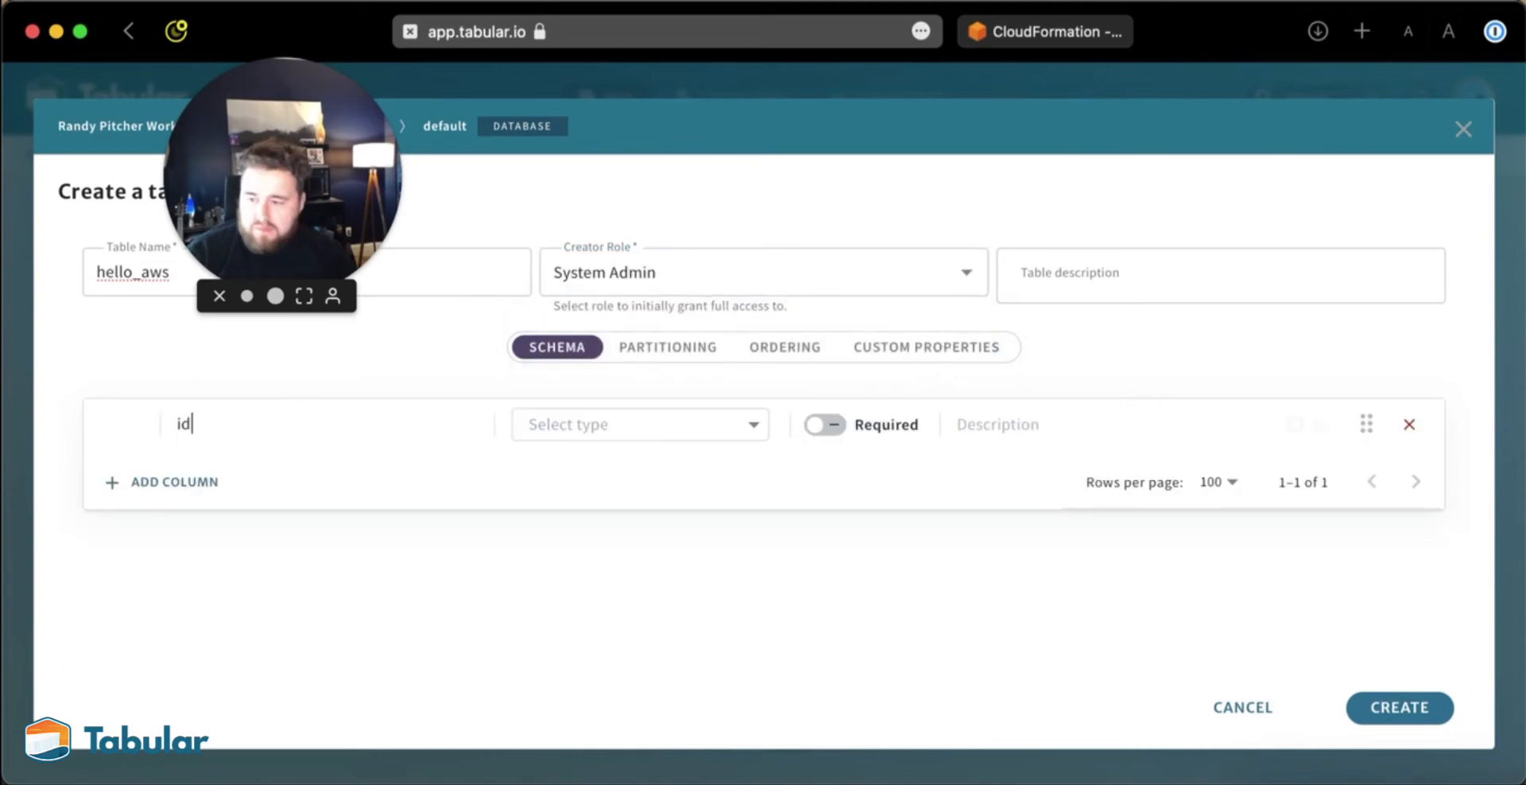
click(688, 429)
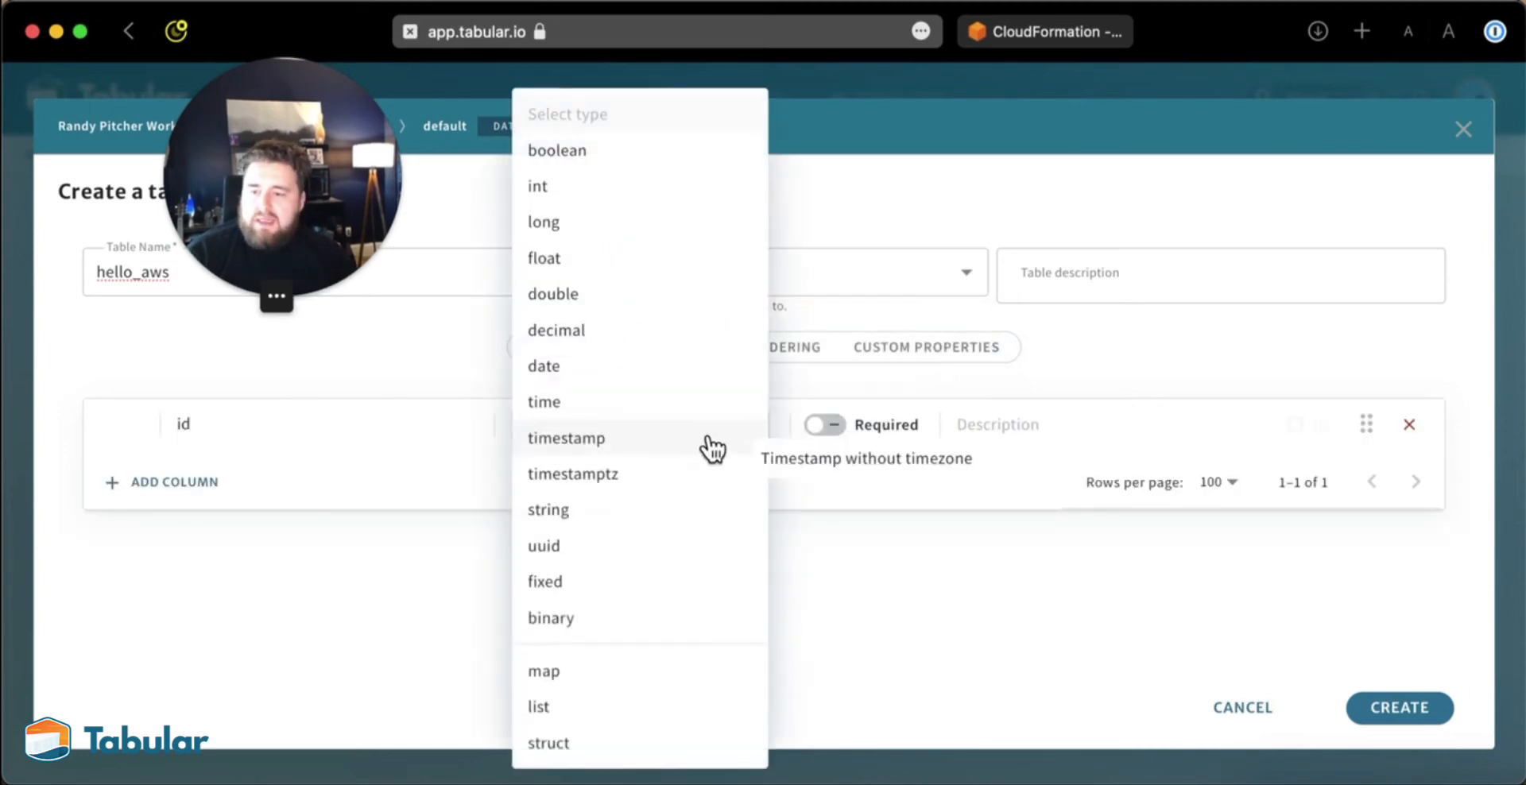
click(696, 203)
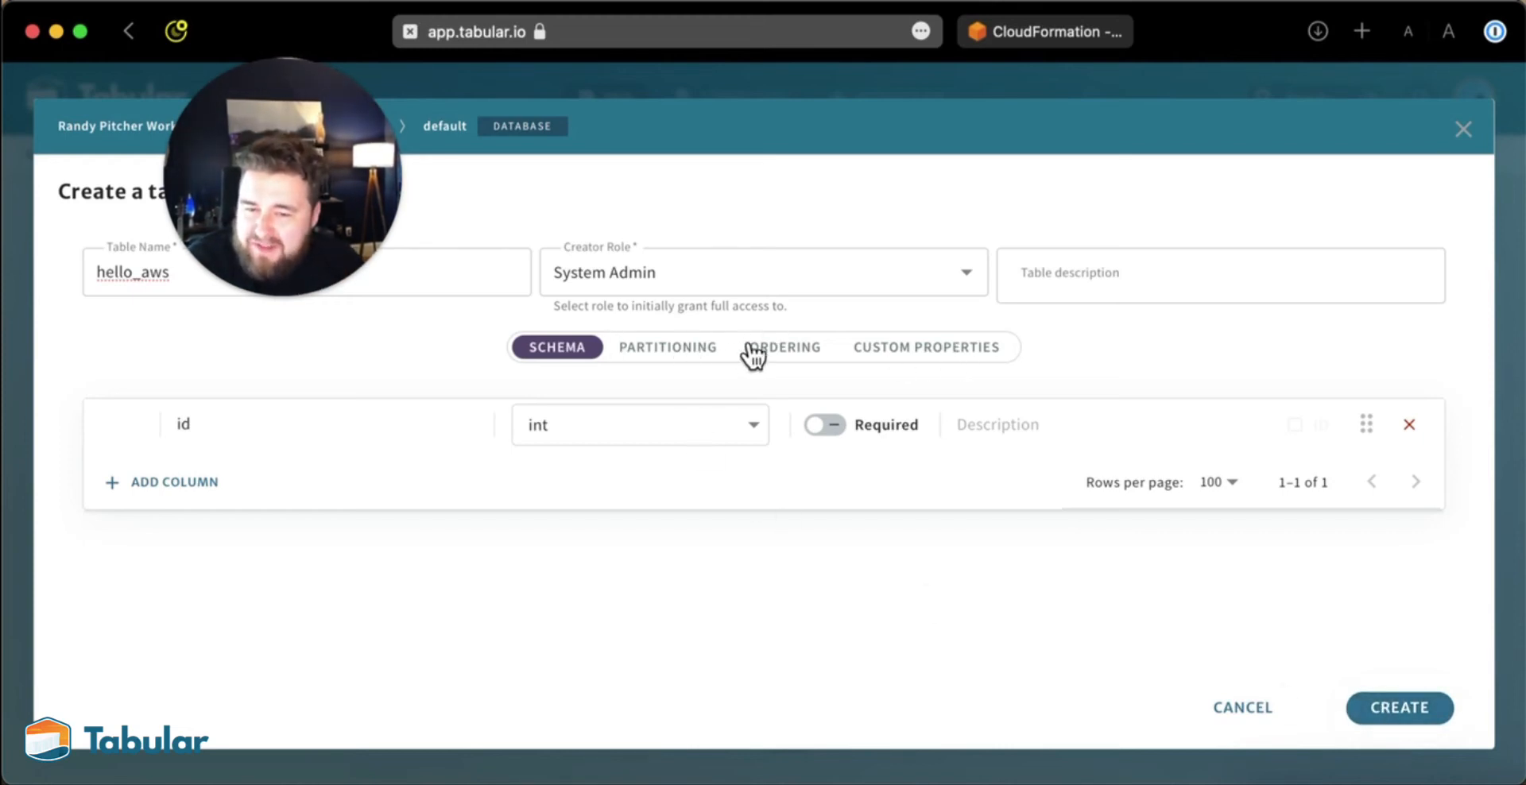
click(1399, 705)
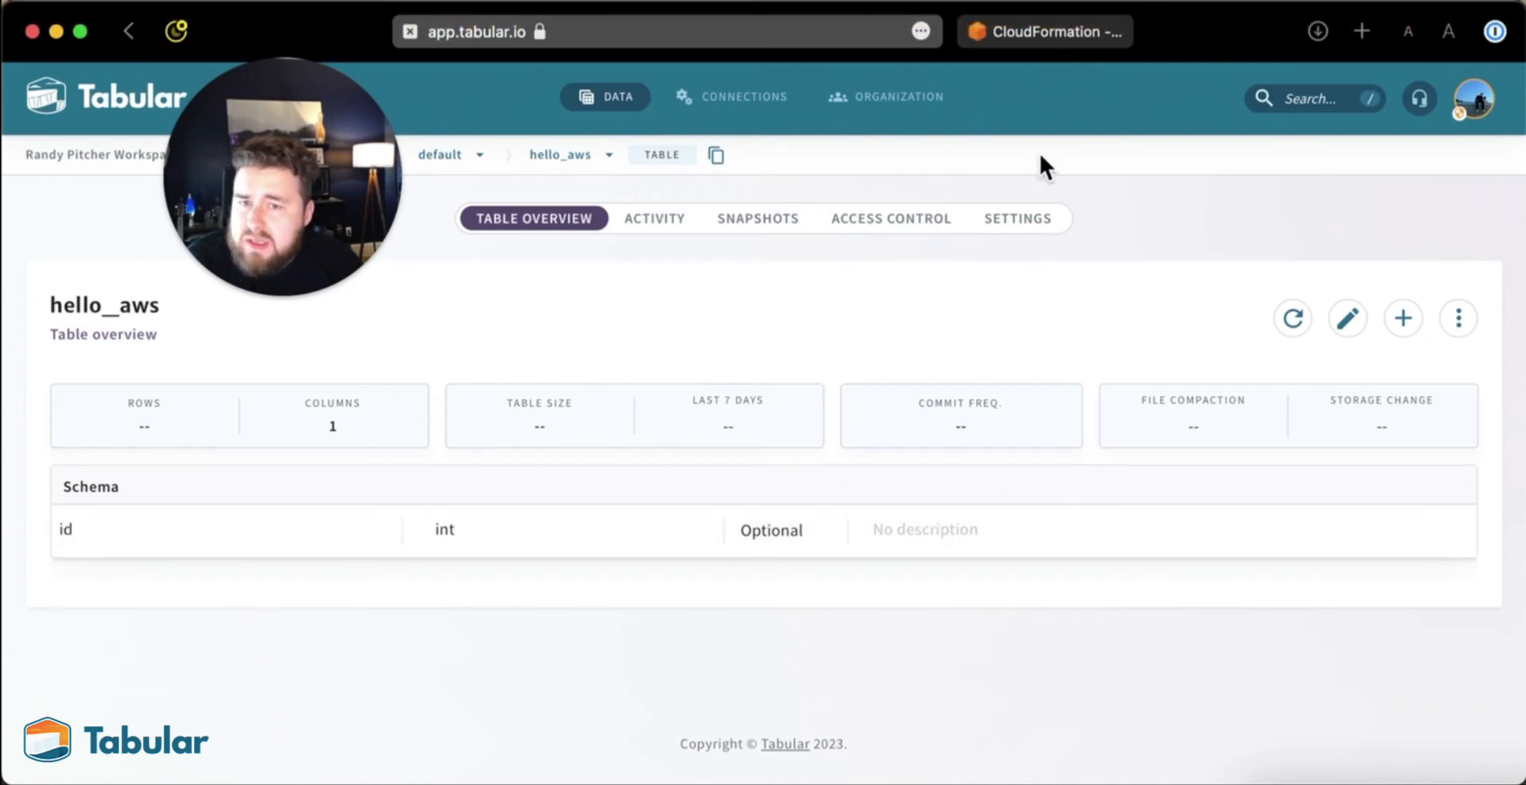
Step: Switch to the AWS console and open the list of Amazon S3 buckets
click(1065, 35)
click(896, 502)
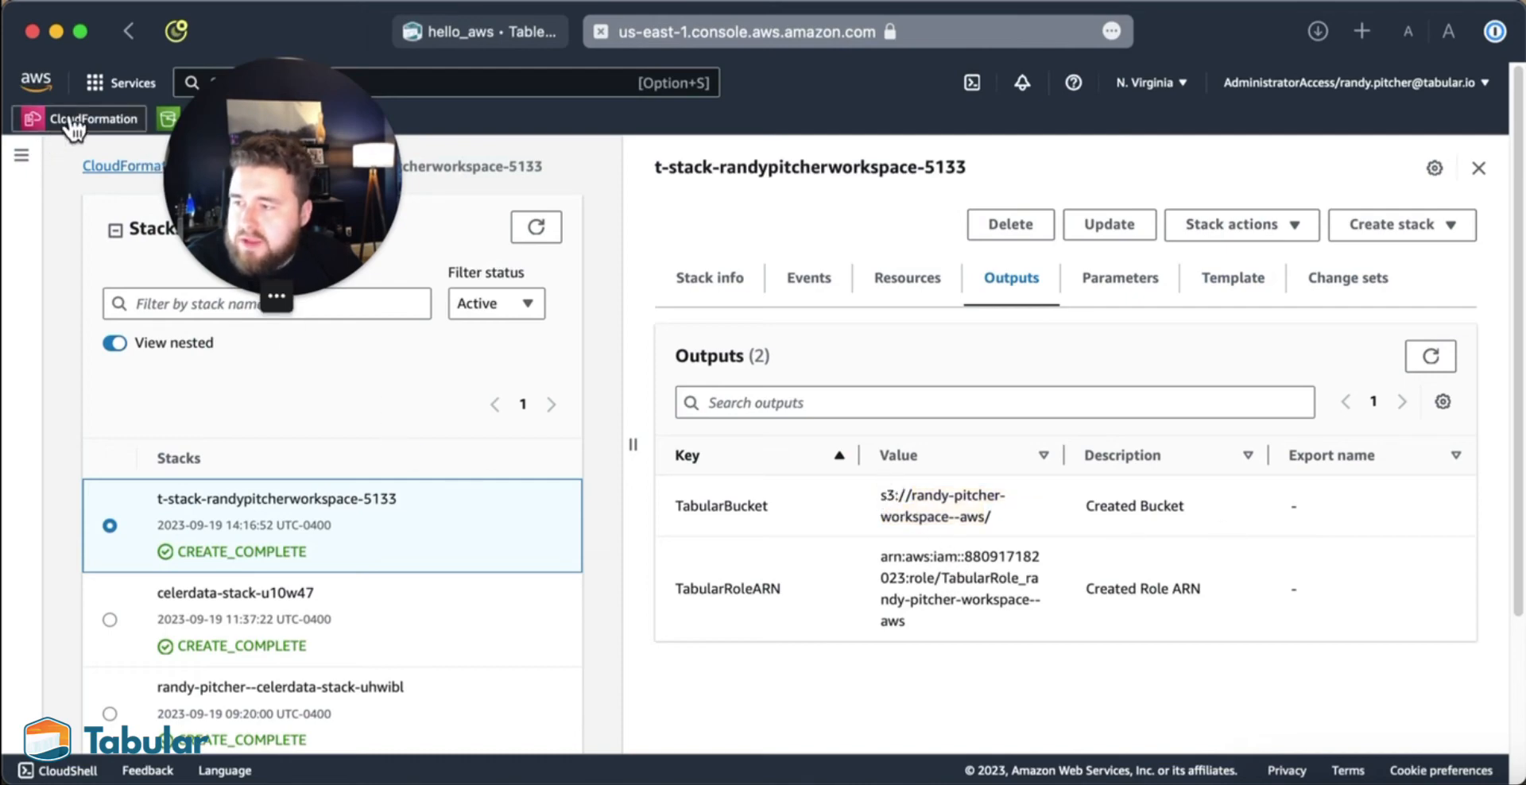
drag(280, 144, 121, 623)
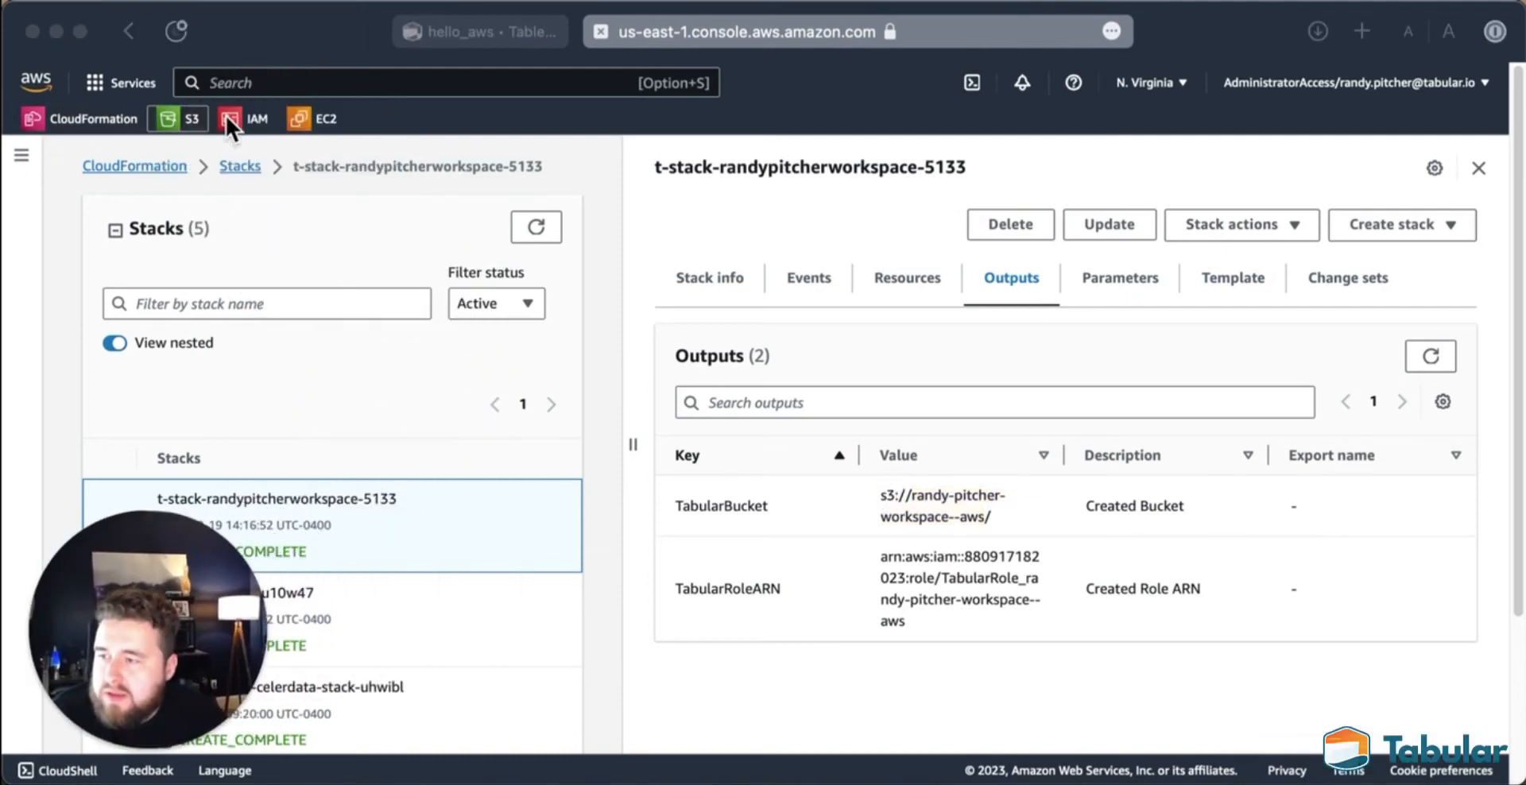
click(194, 118)
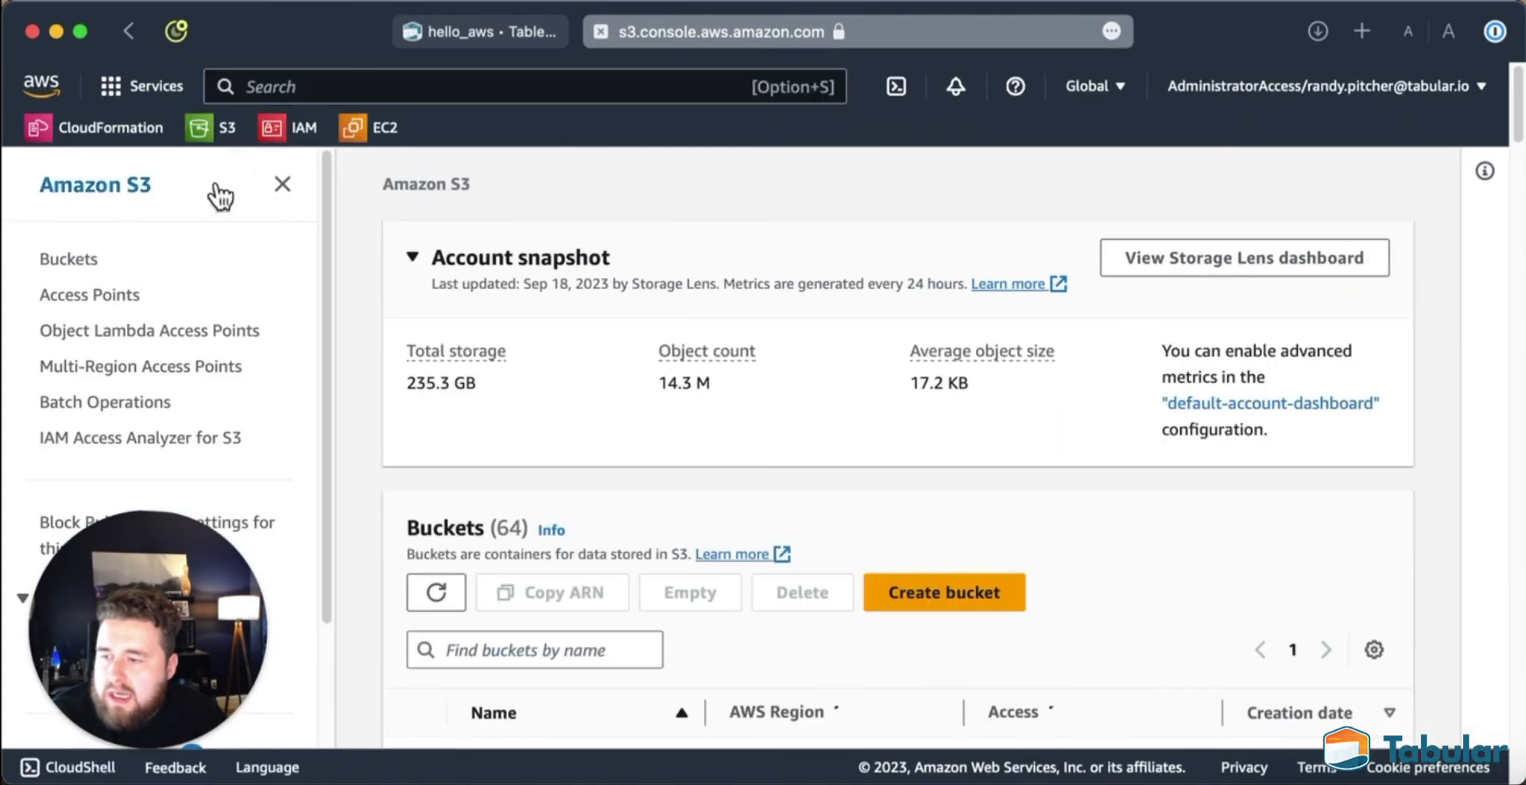
click(68, 267)
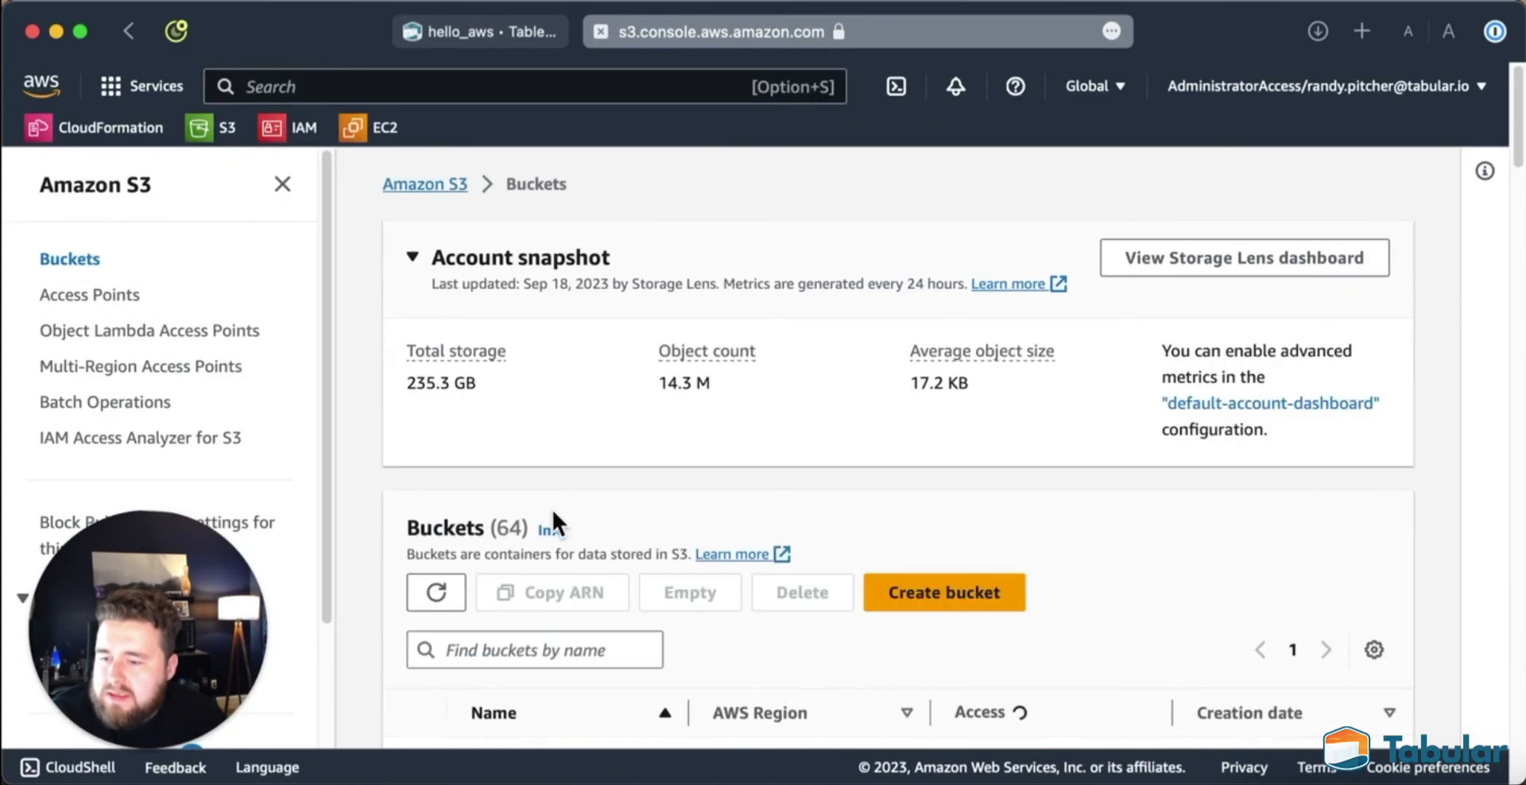
Step: Filter the bucket list by the workspace owner's first name and open the workspace's bucket ending in --aws
click(556, 646)
text(randy)
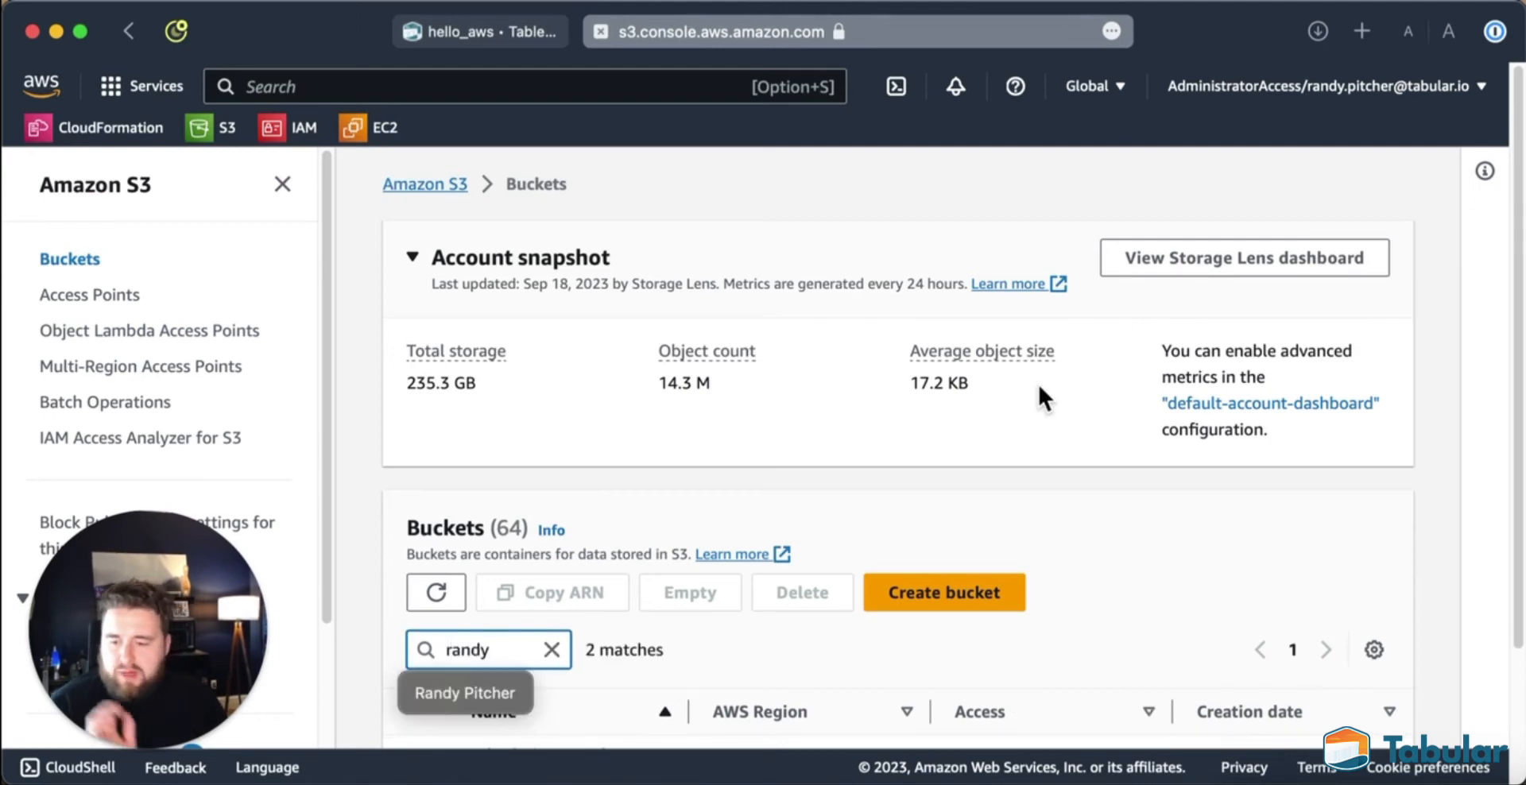
scroll(1037, 381, down, 2)
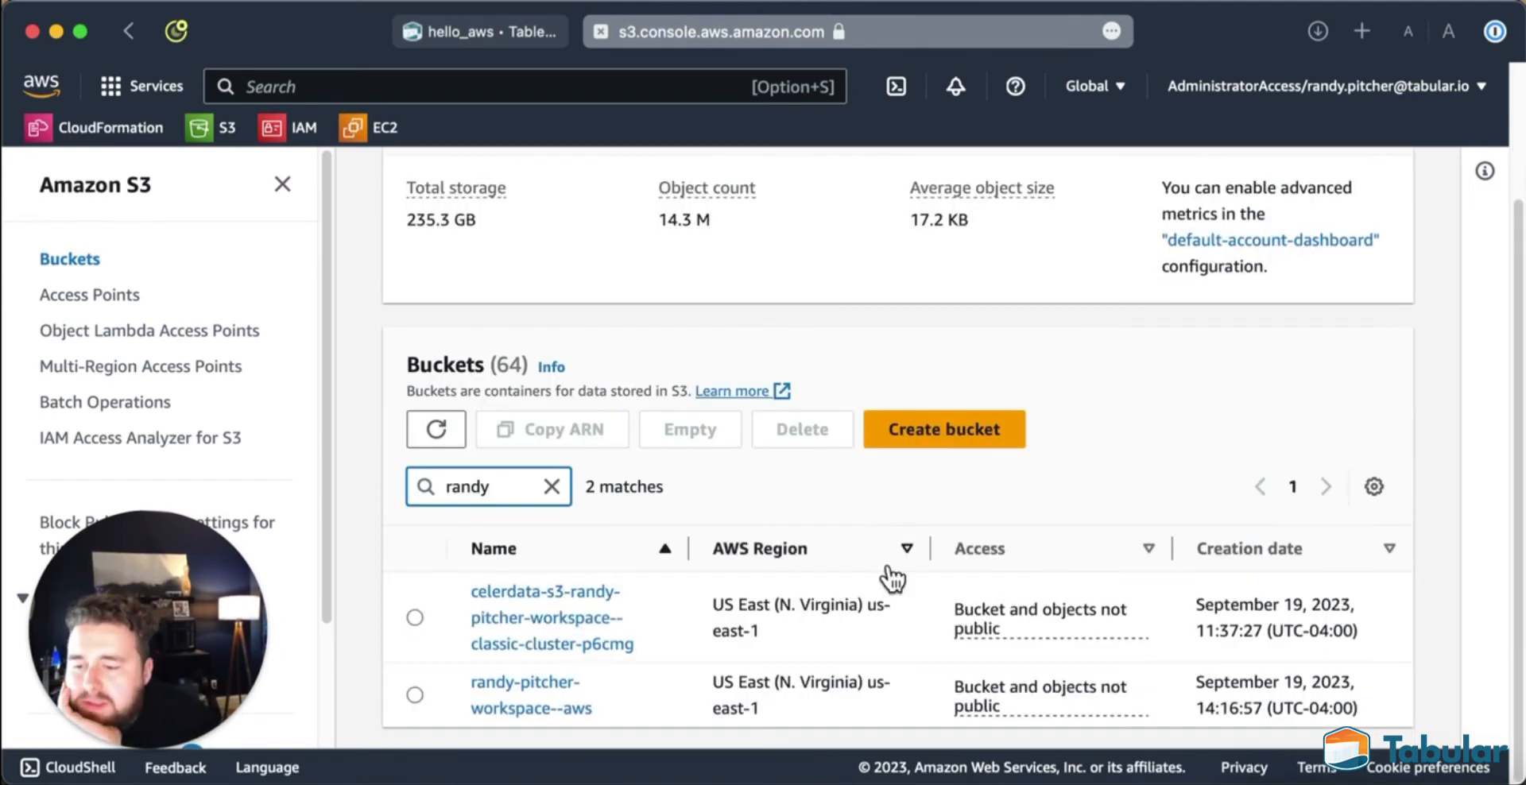
click(540, 683)
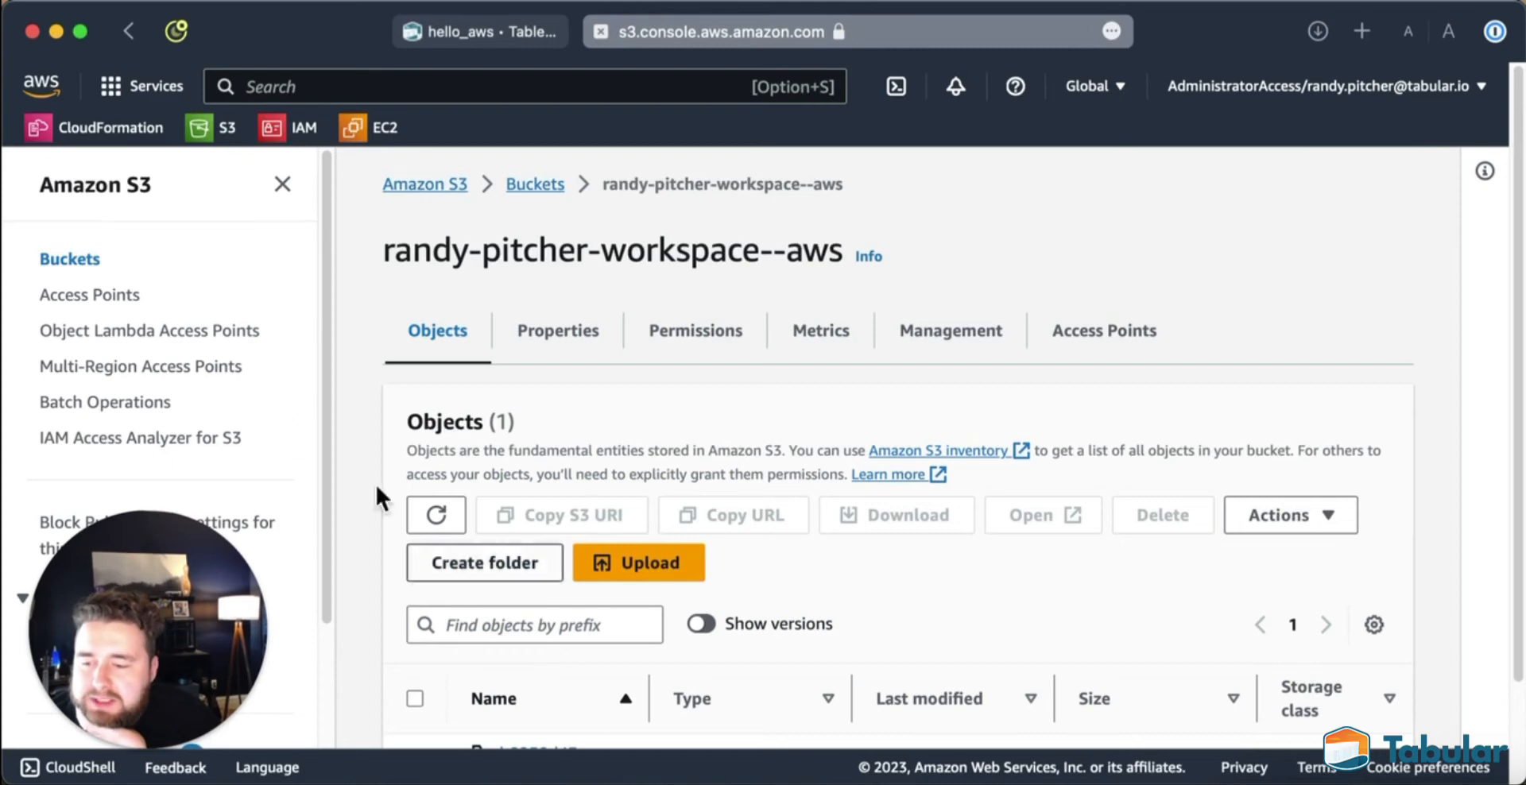
Step: Drill down through the bucket's nested warehouse and table folders into the metadata folder to inspect its files
click(1408, 31)
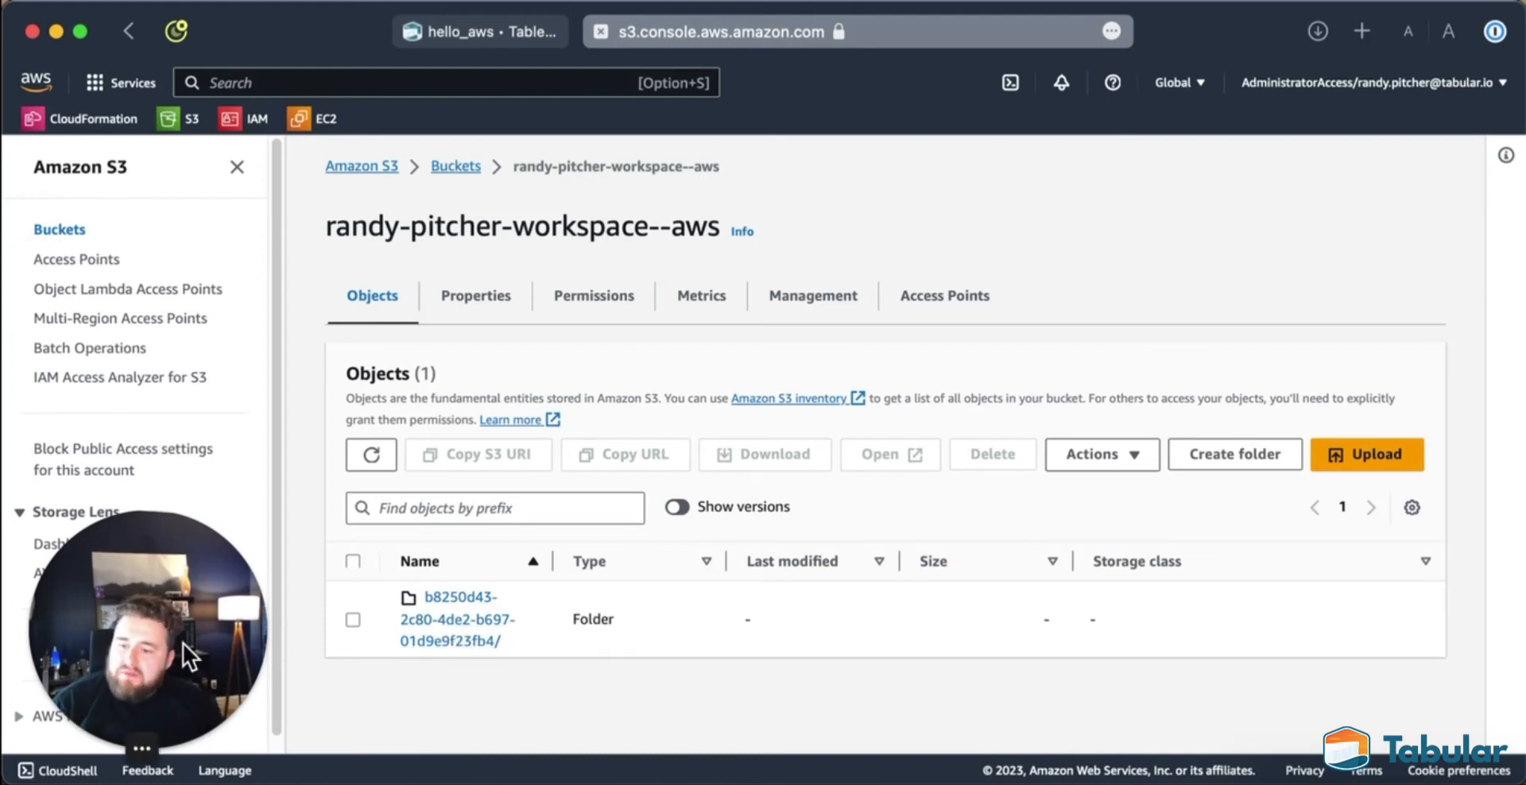
click(459, 616)
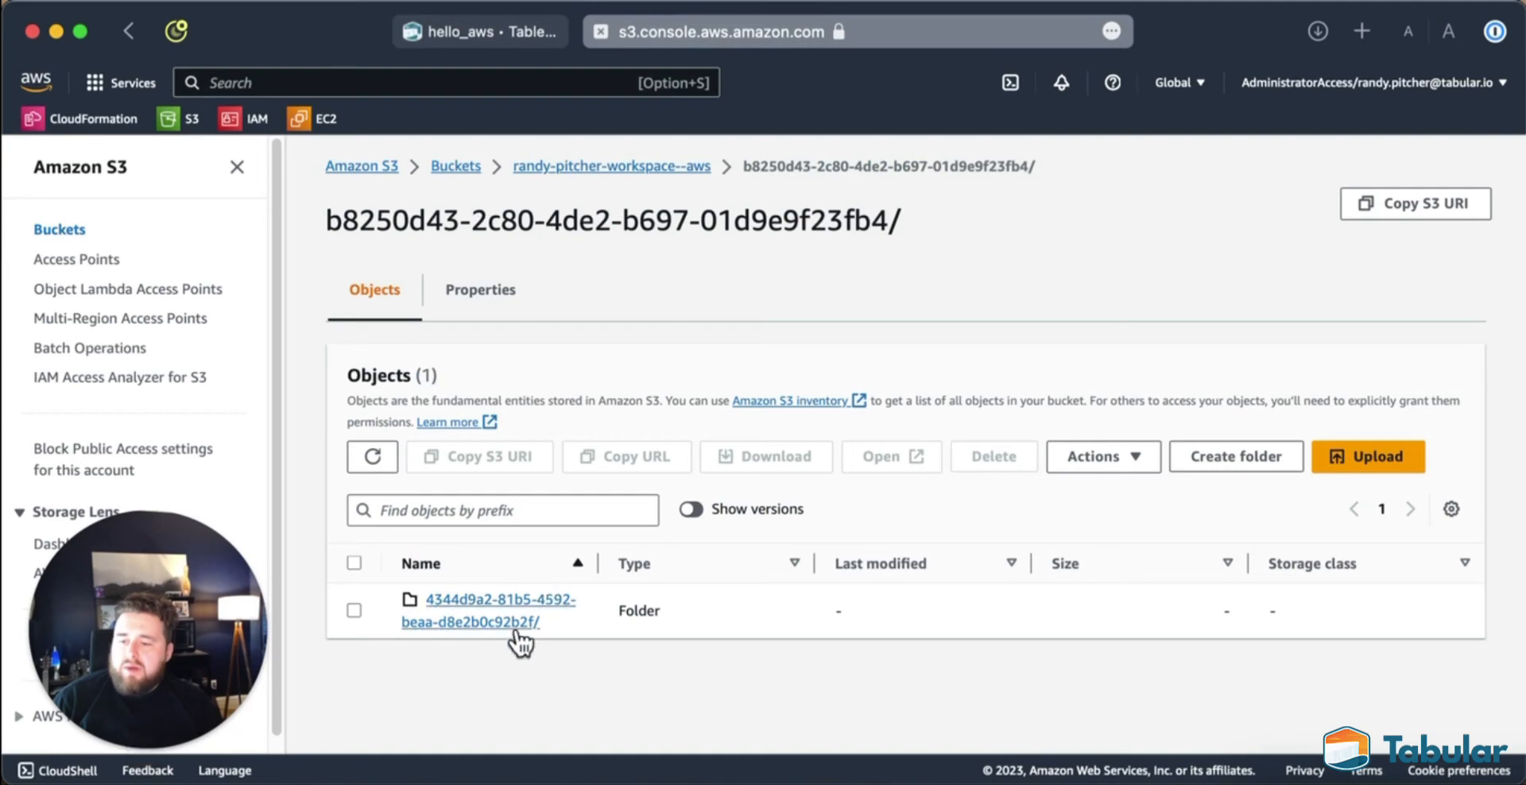
click(513, 622)
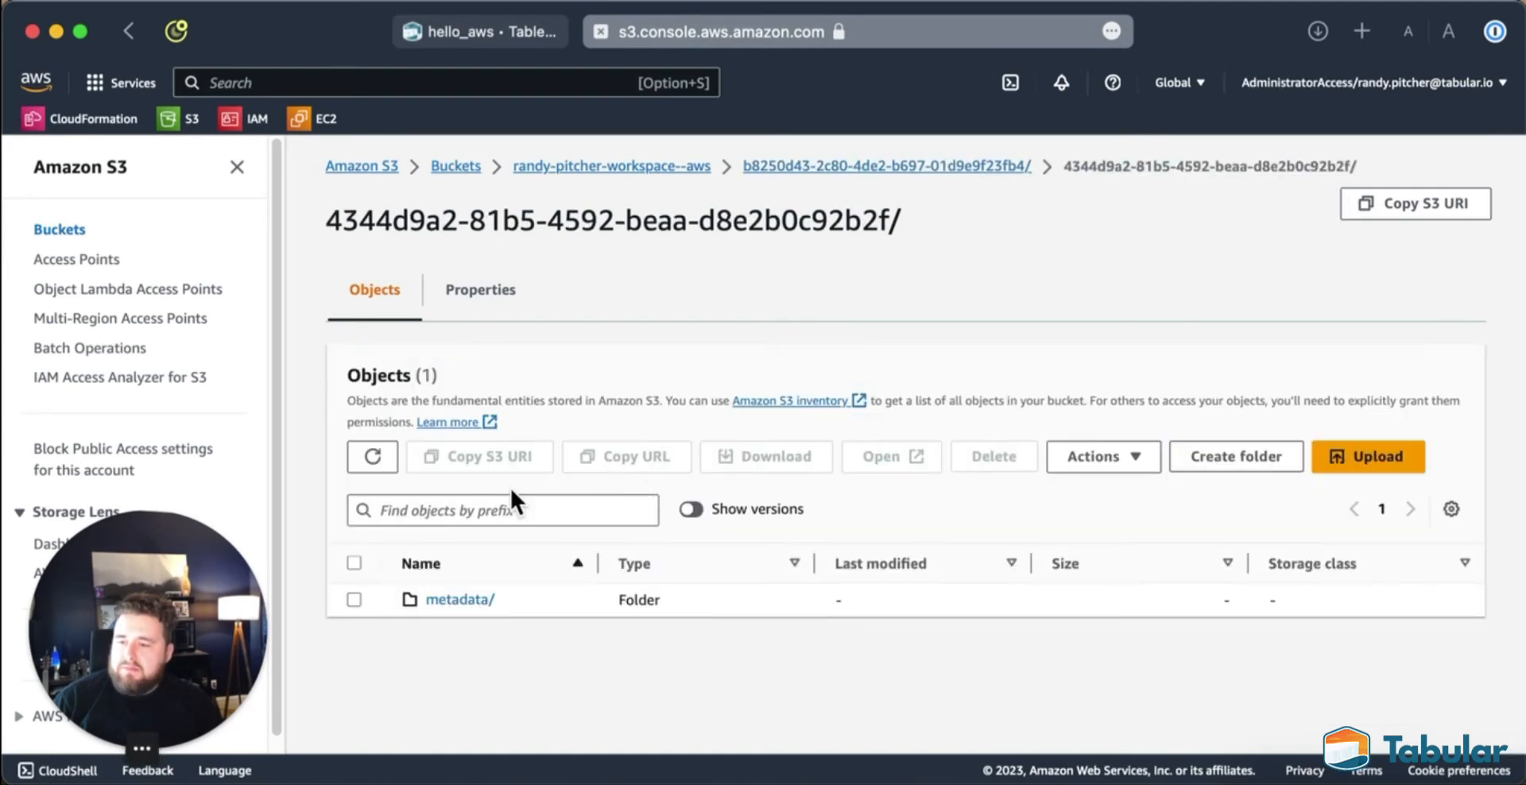
click(452, 604)
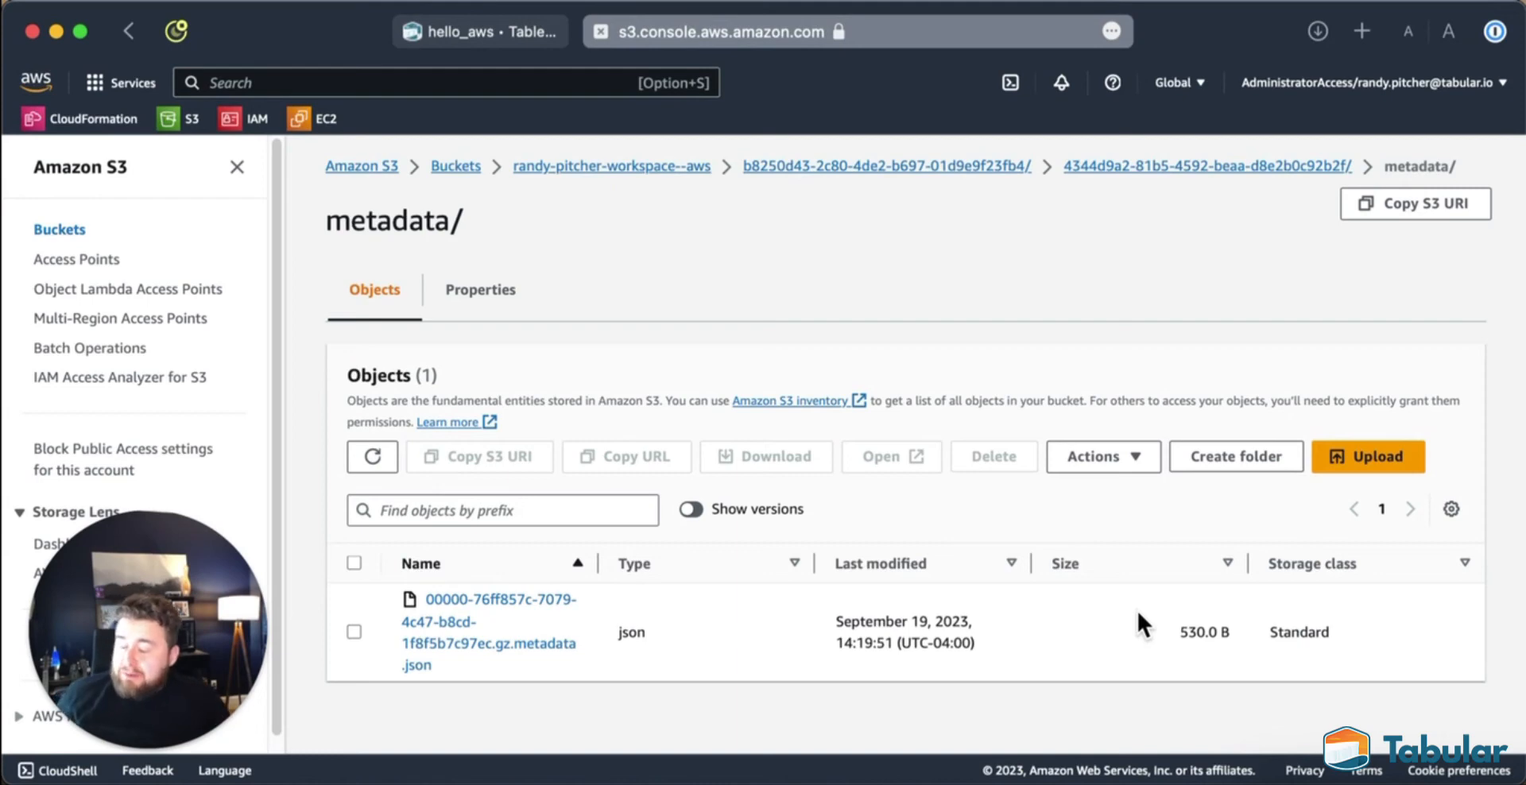
Step: Switch back to Tabular and upload id.csv from the Desktop as a local file source for the hello_aws table
click(491, 34)
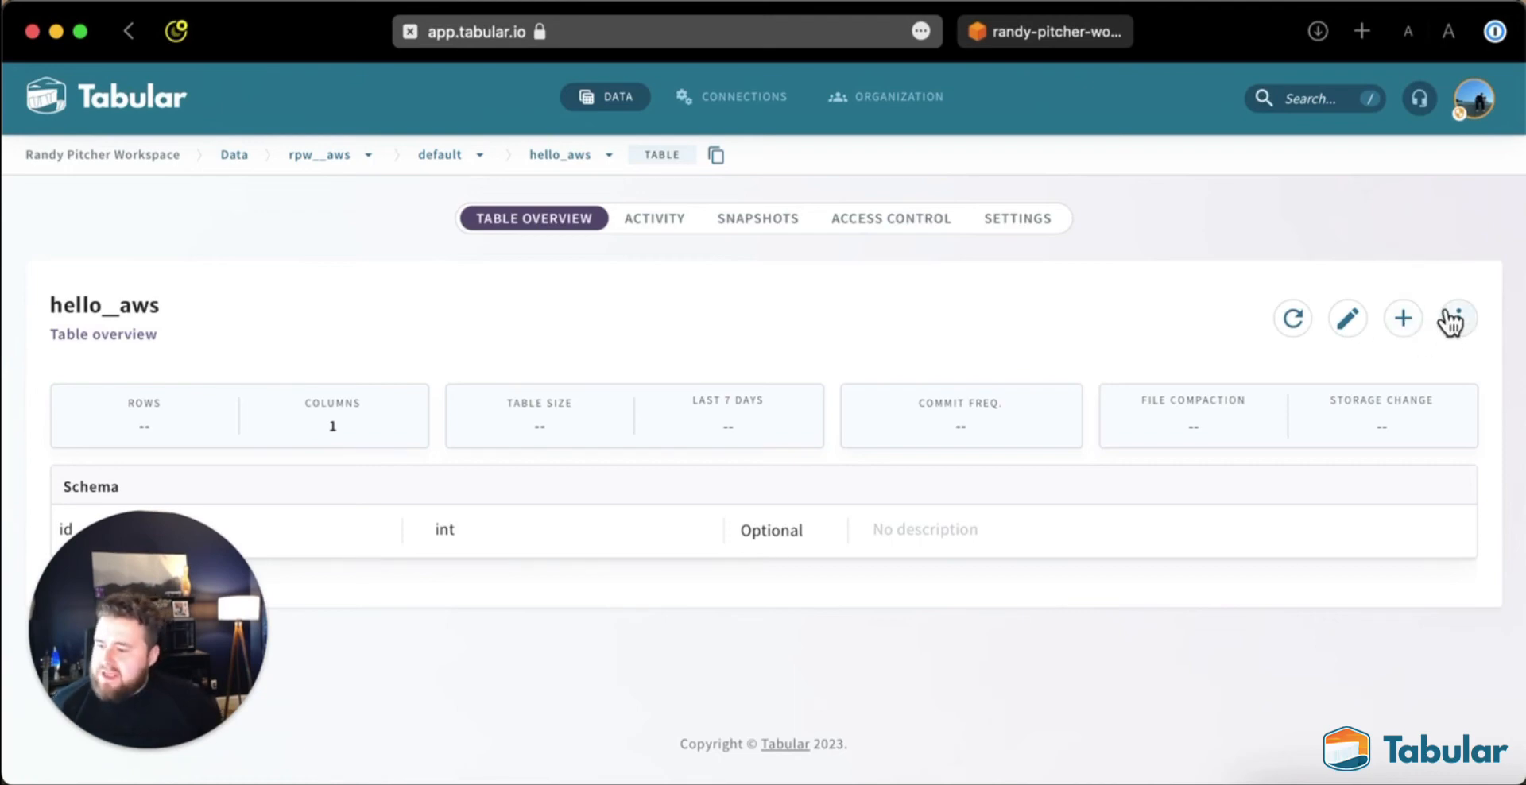
click(1393, 327)
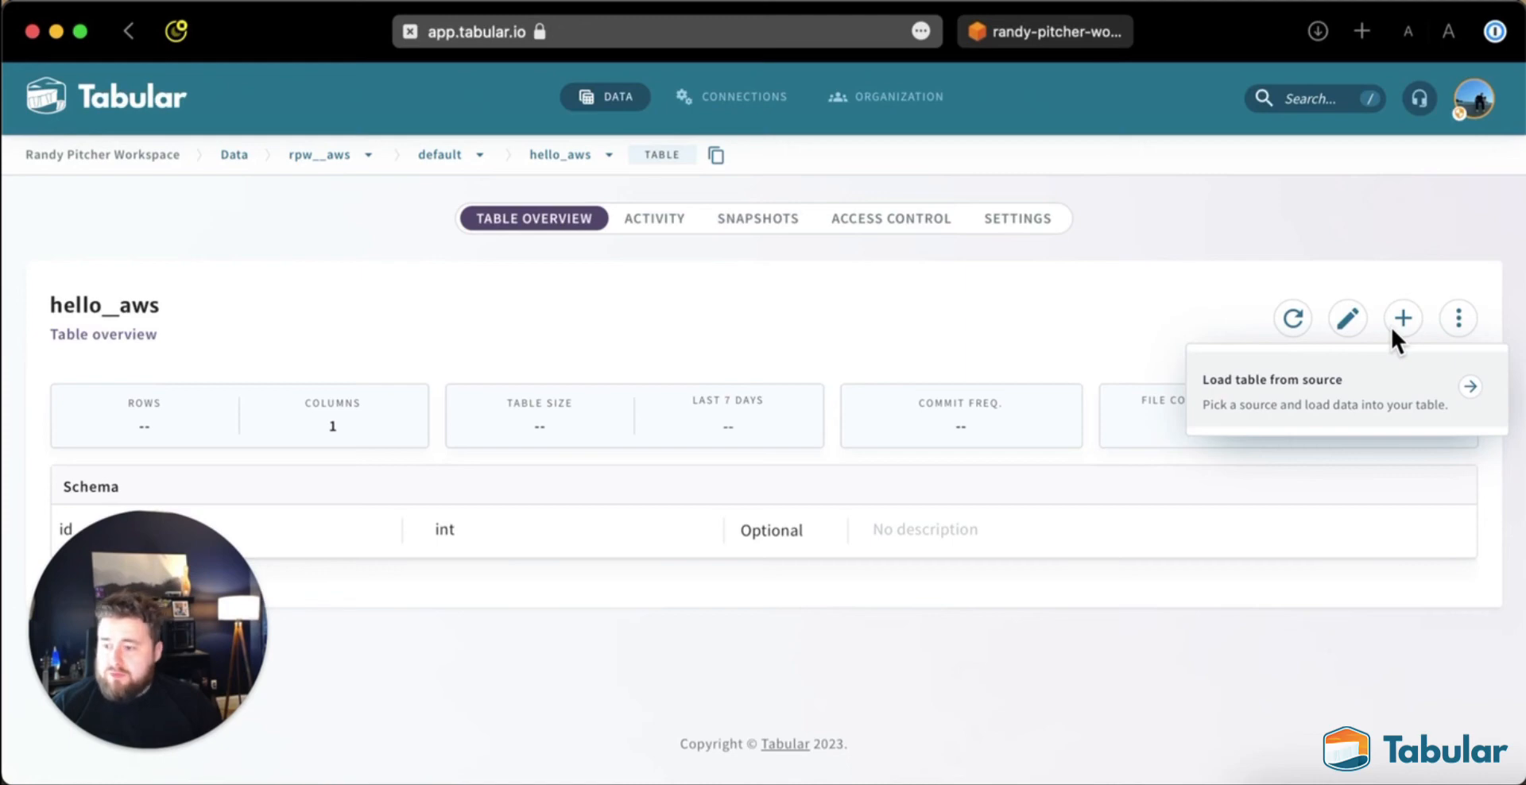
click(1339, 401)
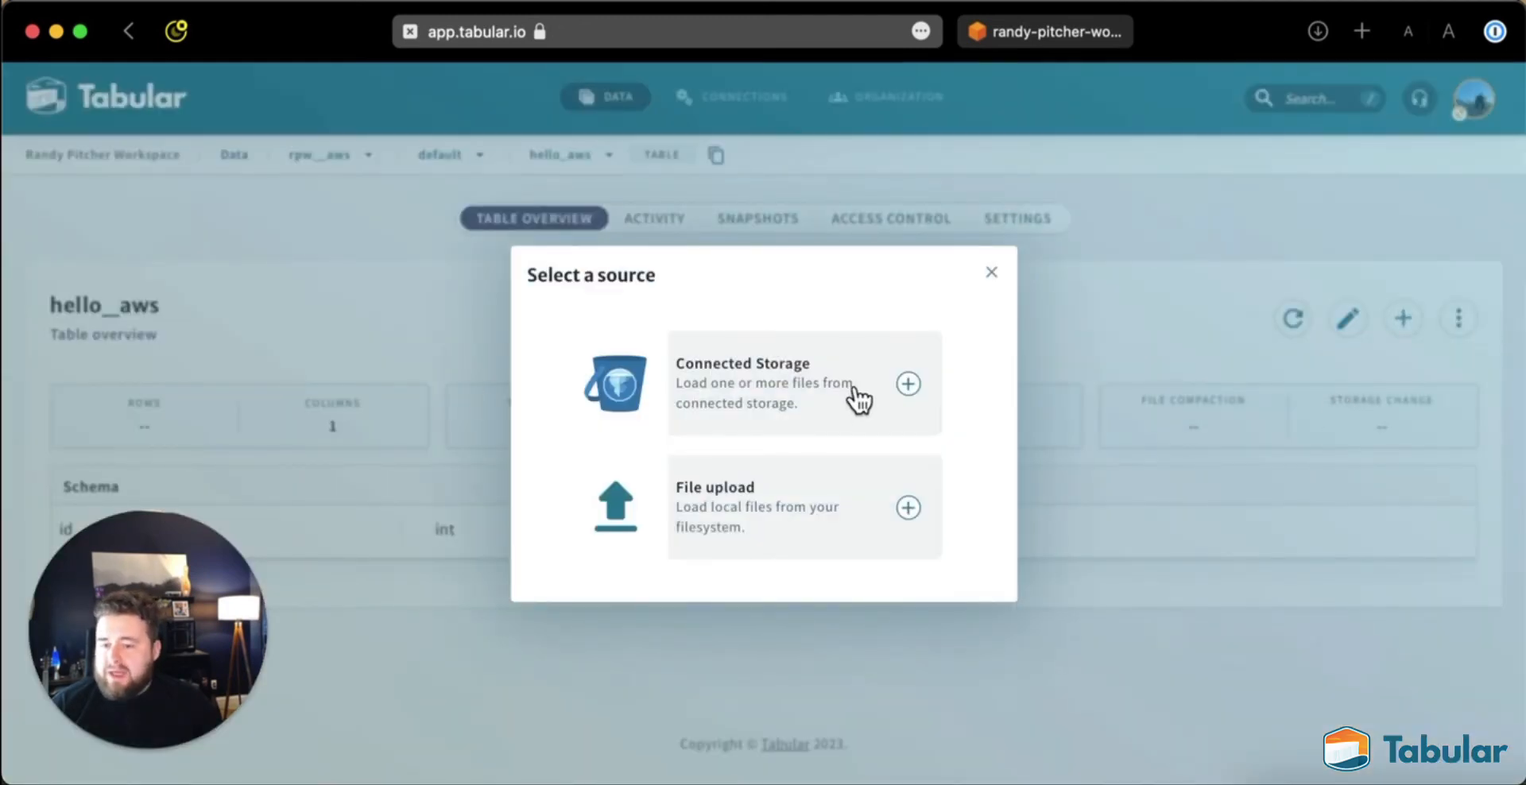
click(908, 508)
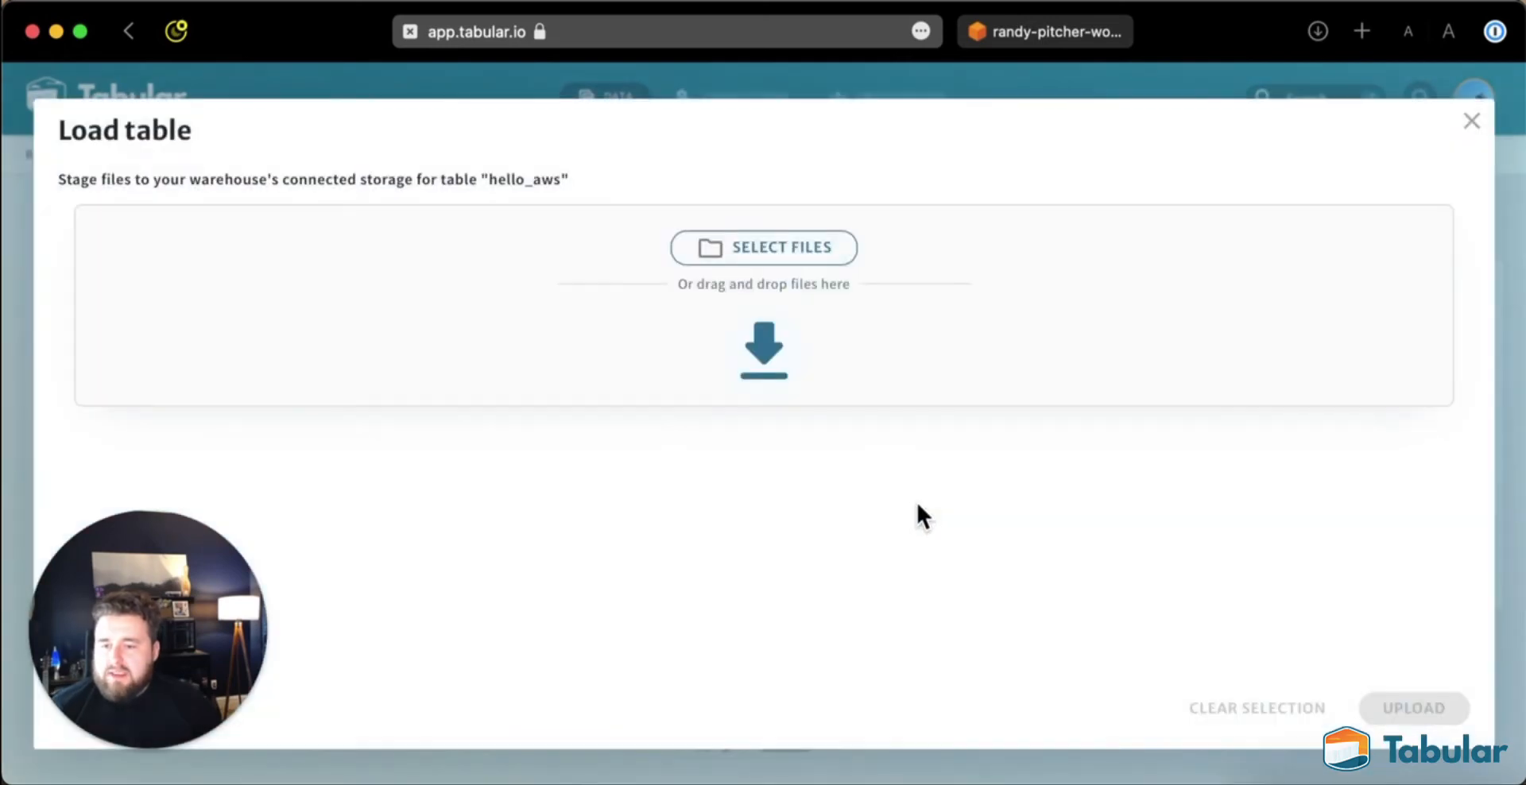
click(784, 256)
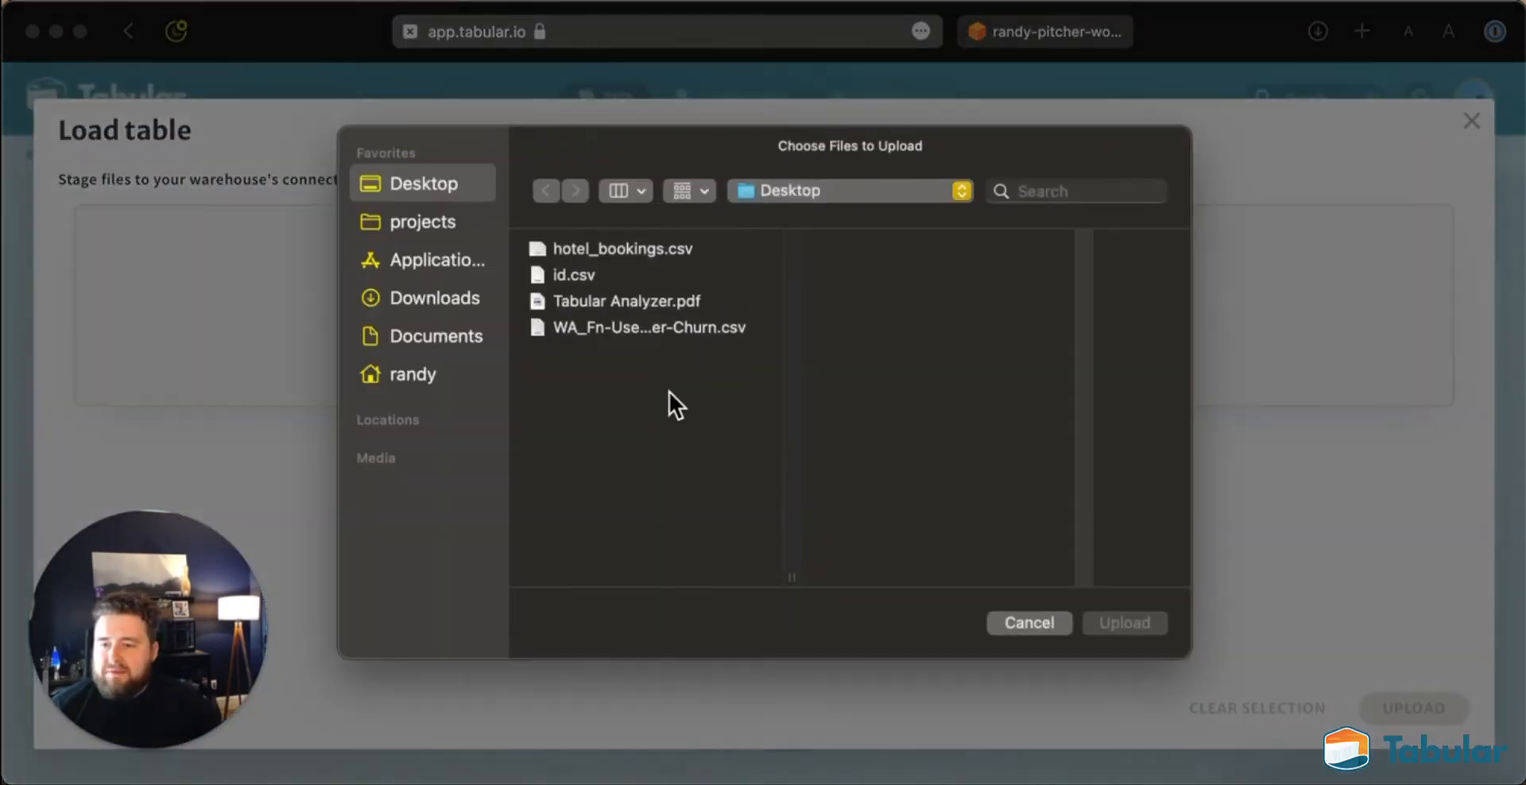
click(591, 278)
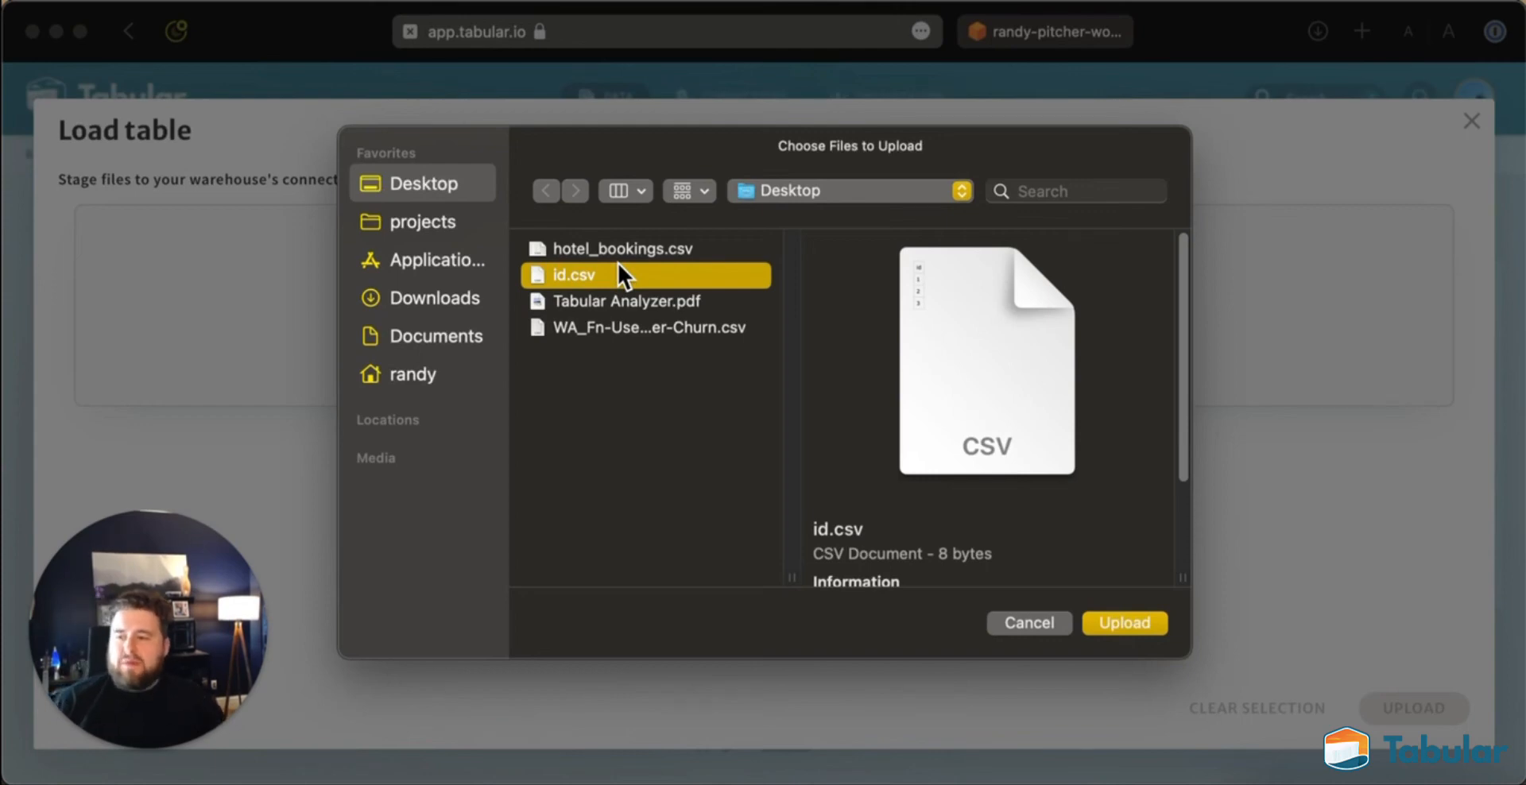
click(1124, 622)
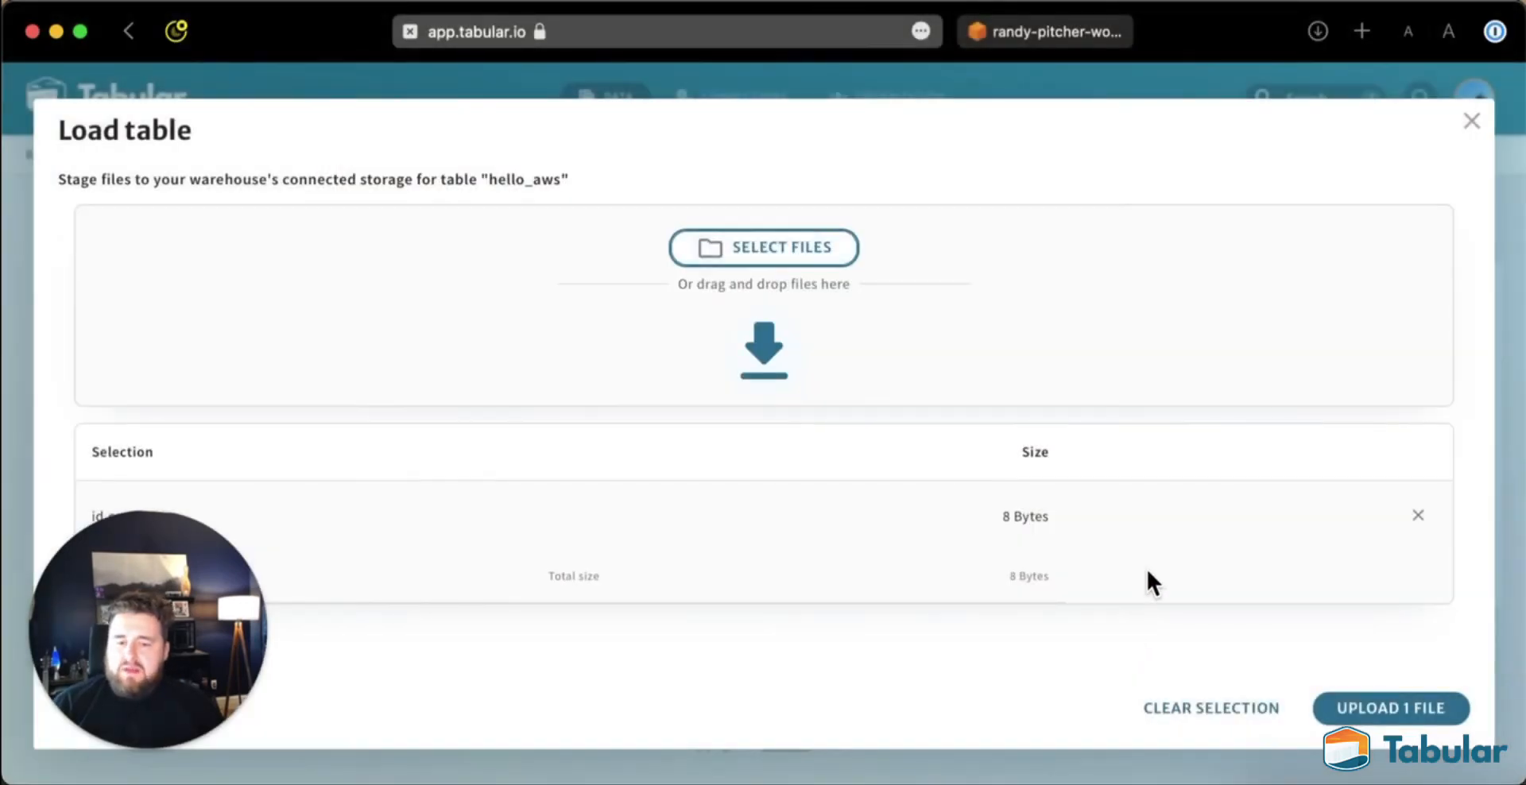
click(1432, 710)
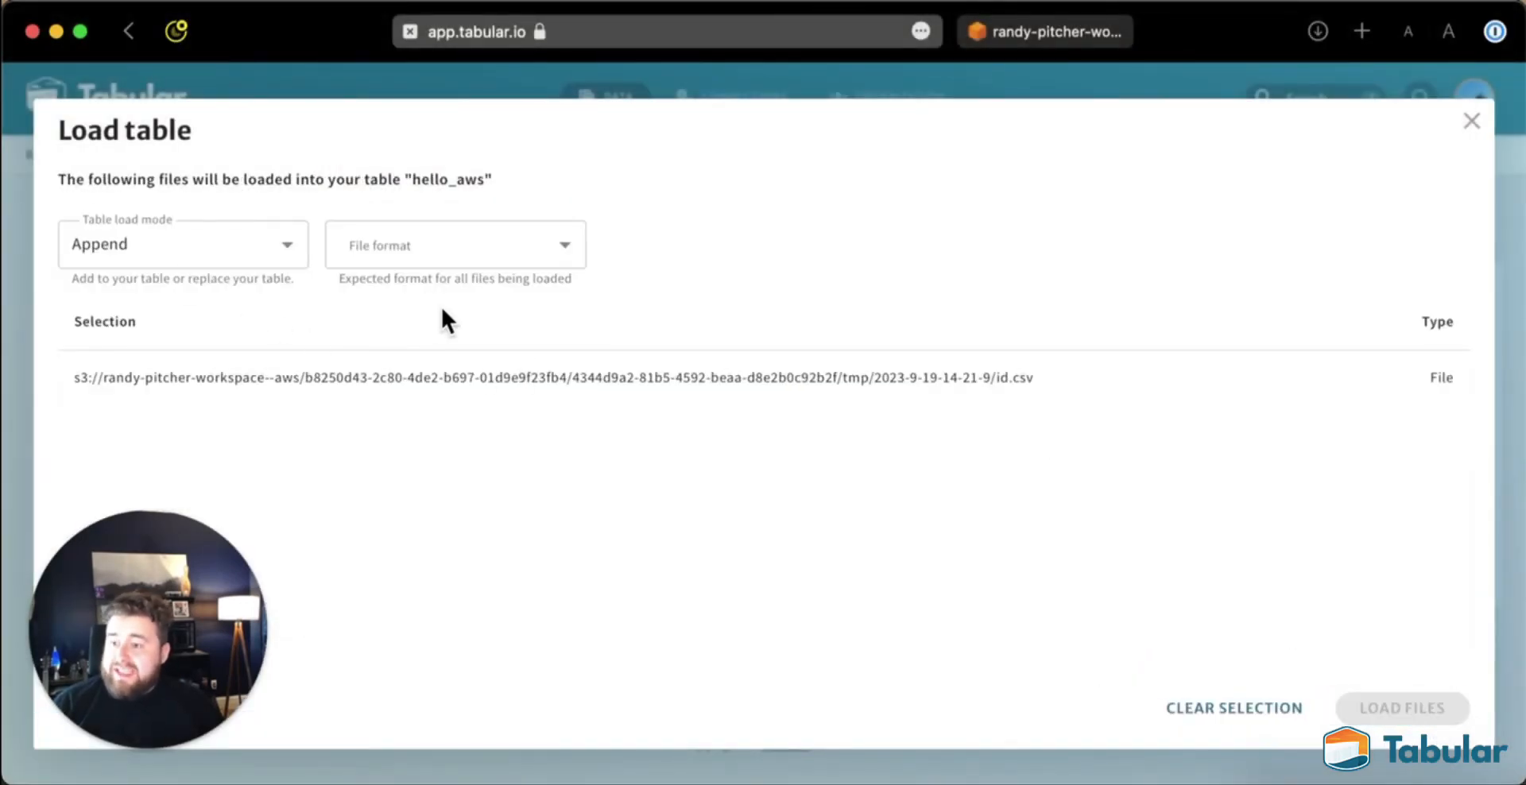
Step: Load the uploaded file in Replace mode as csv with a header row, and close the load dialog
click(233, 265)
click(226, 337)
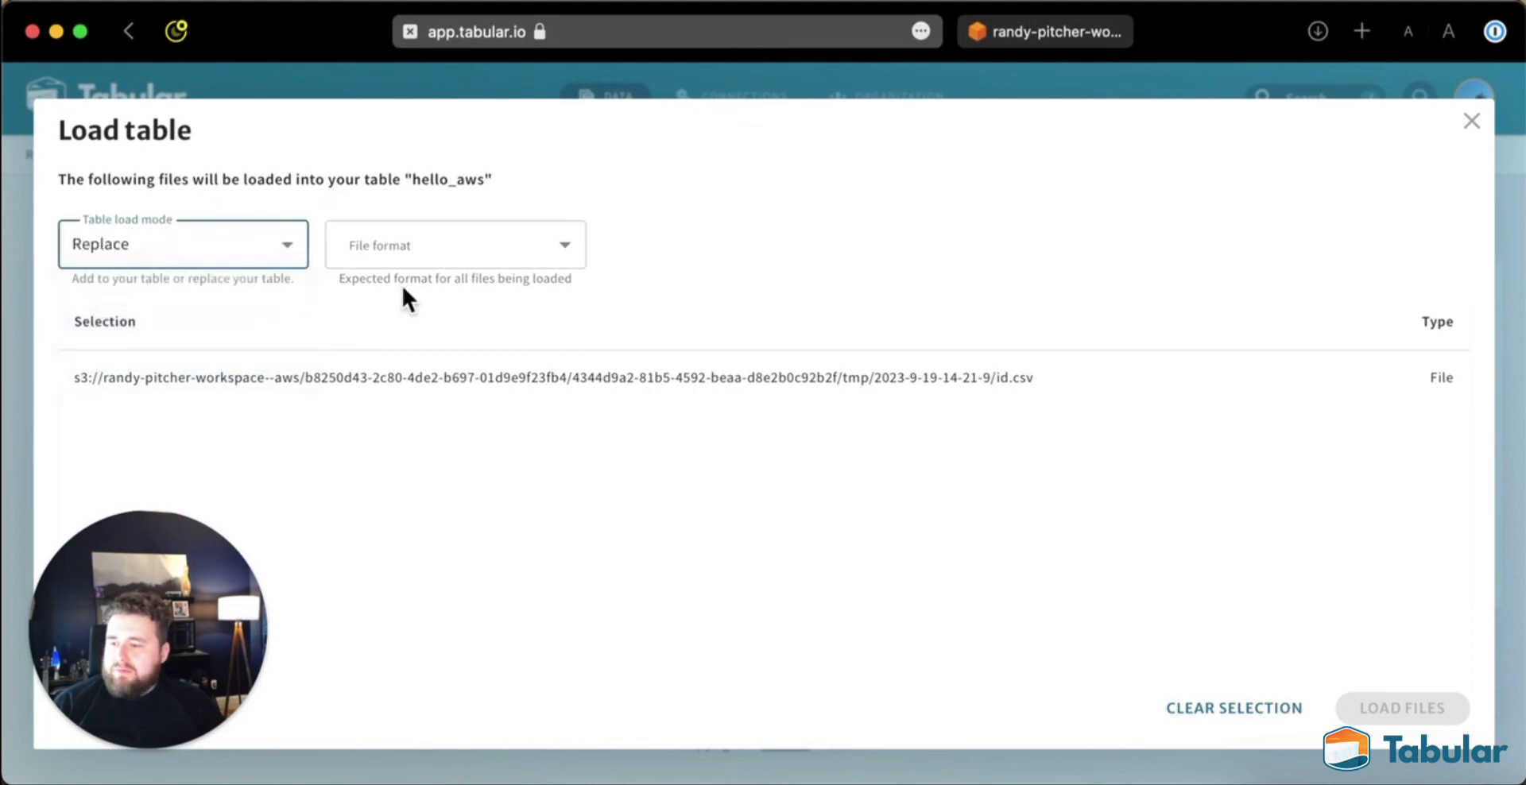
click(538, 253)
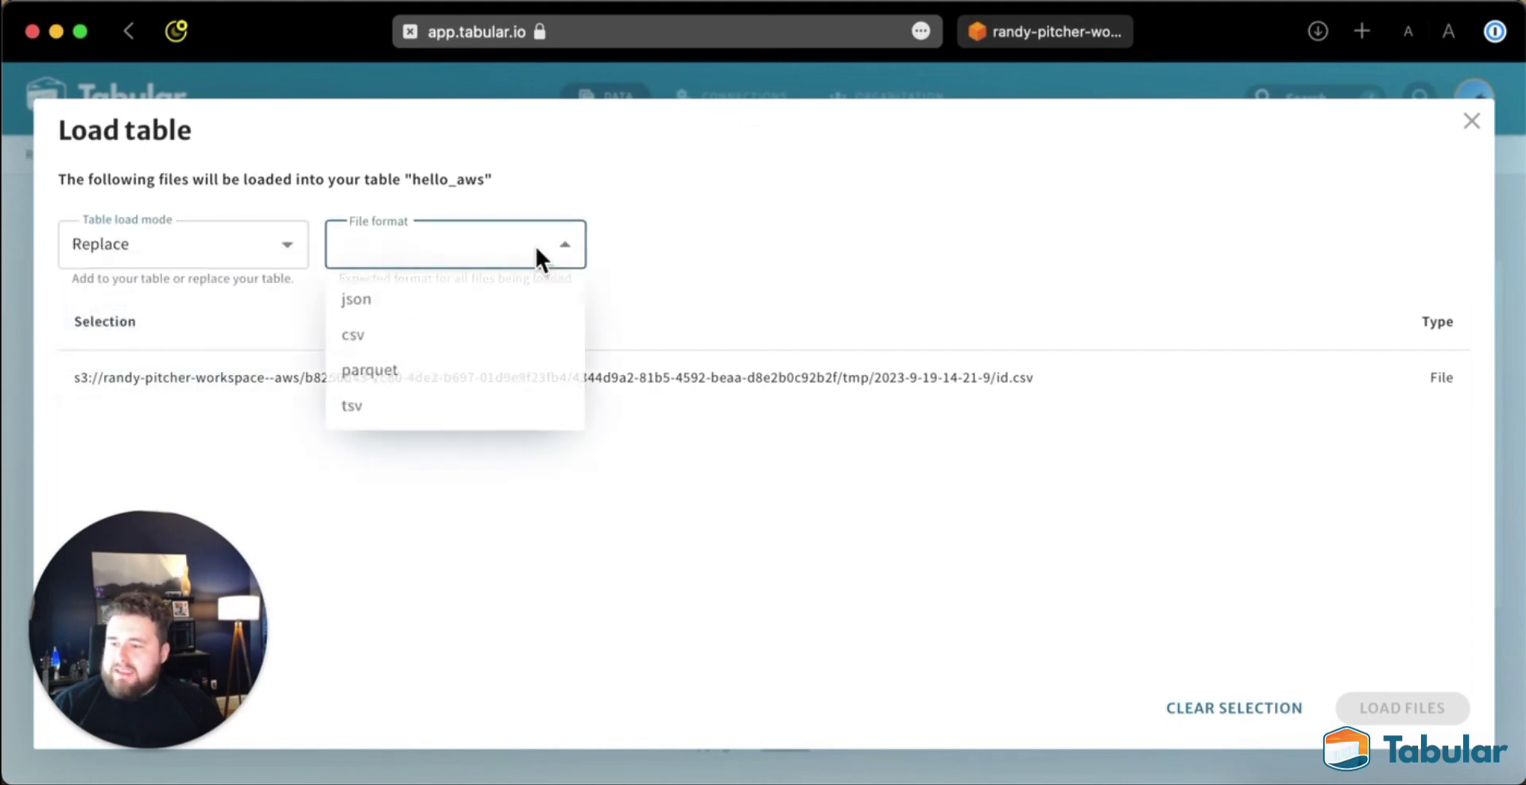
click(489, 350)
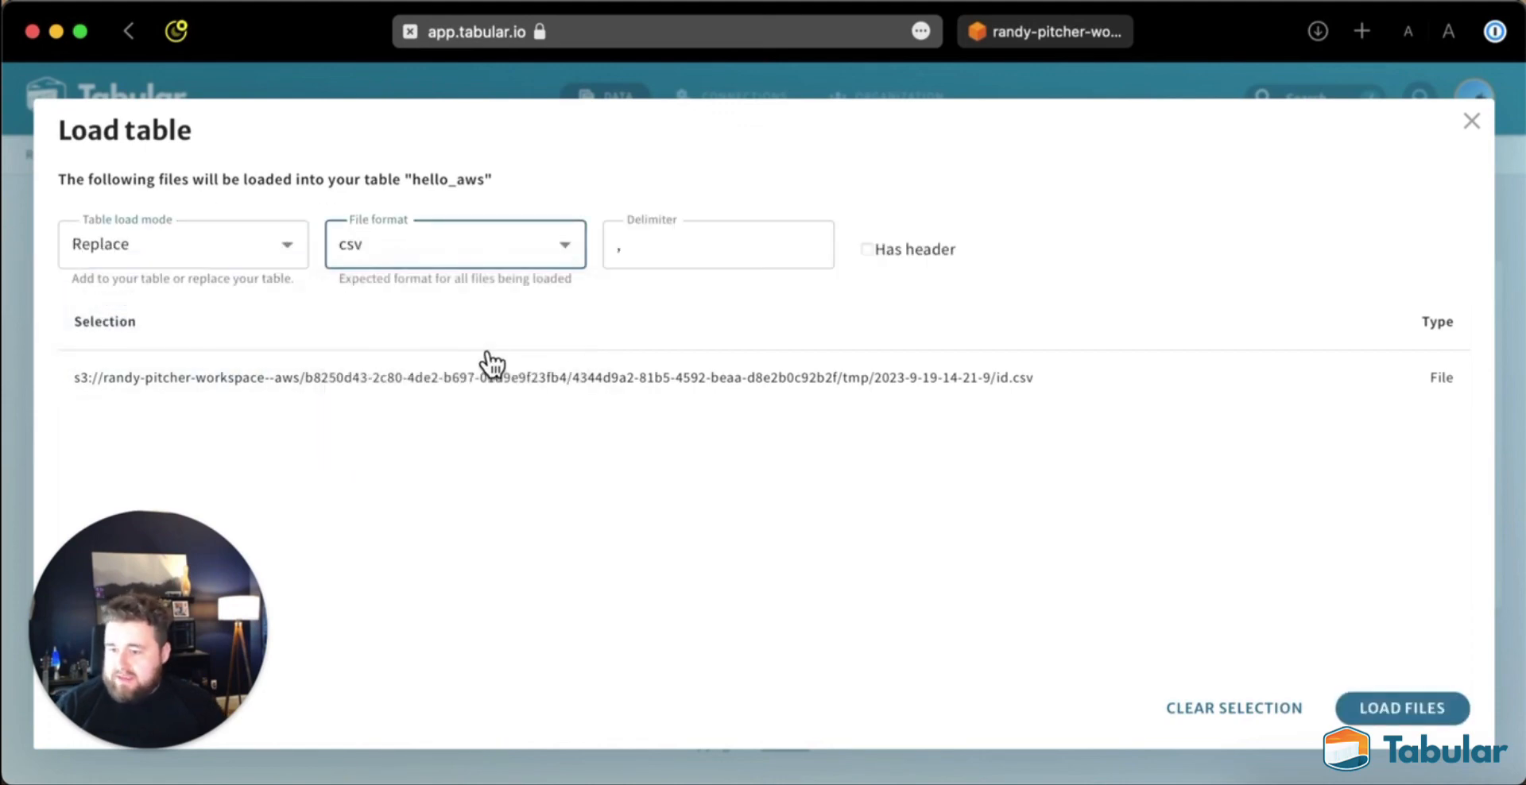
click(893, 258)
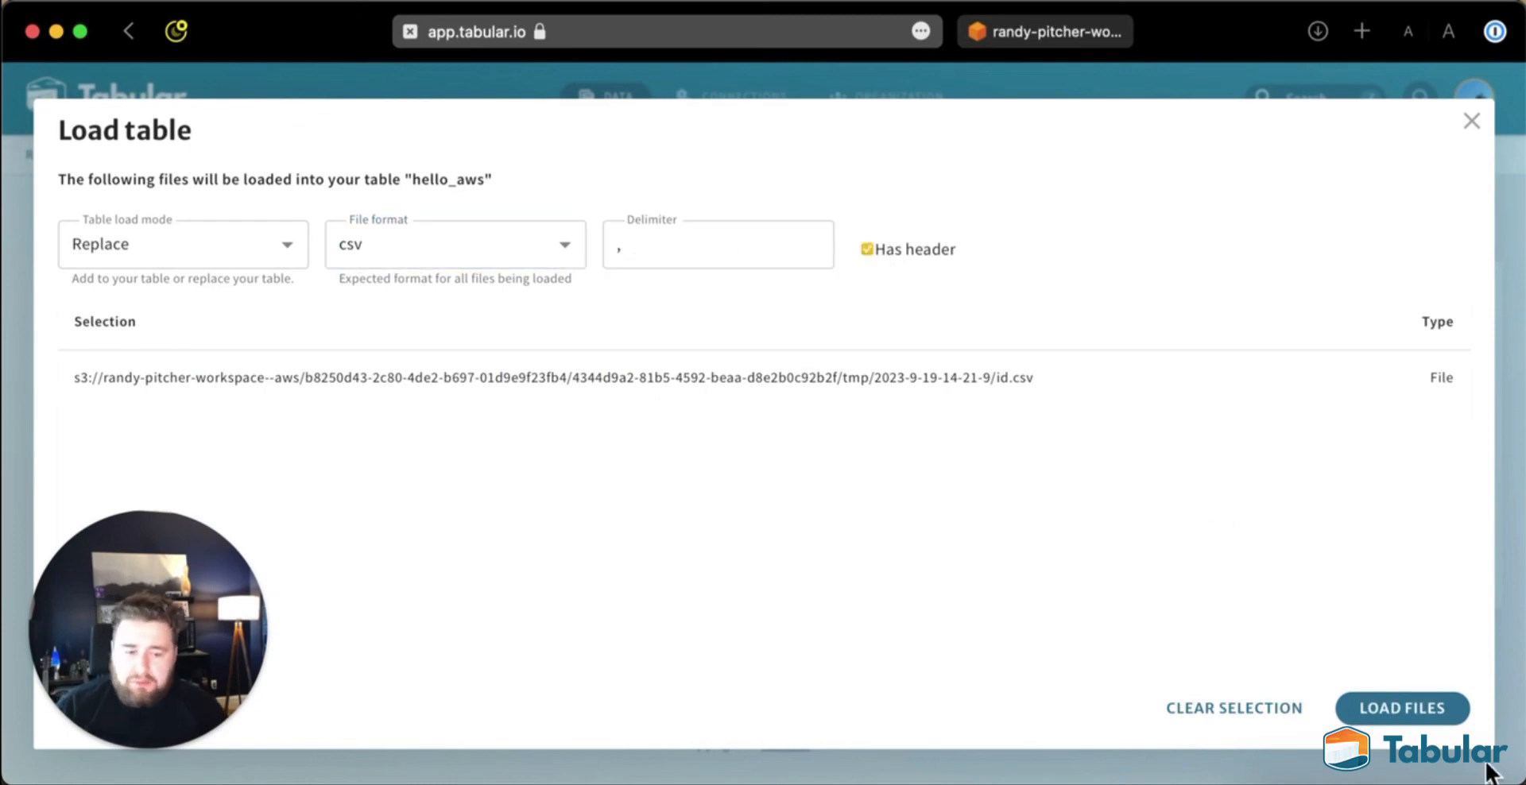
click(1429, 713)
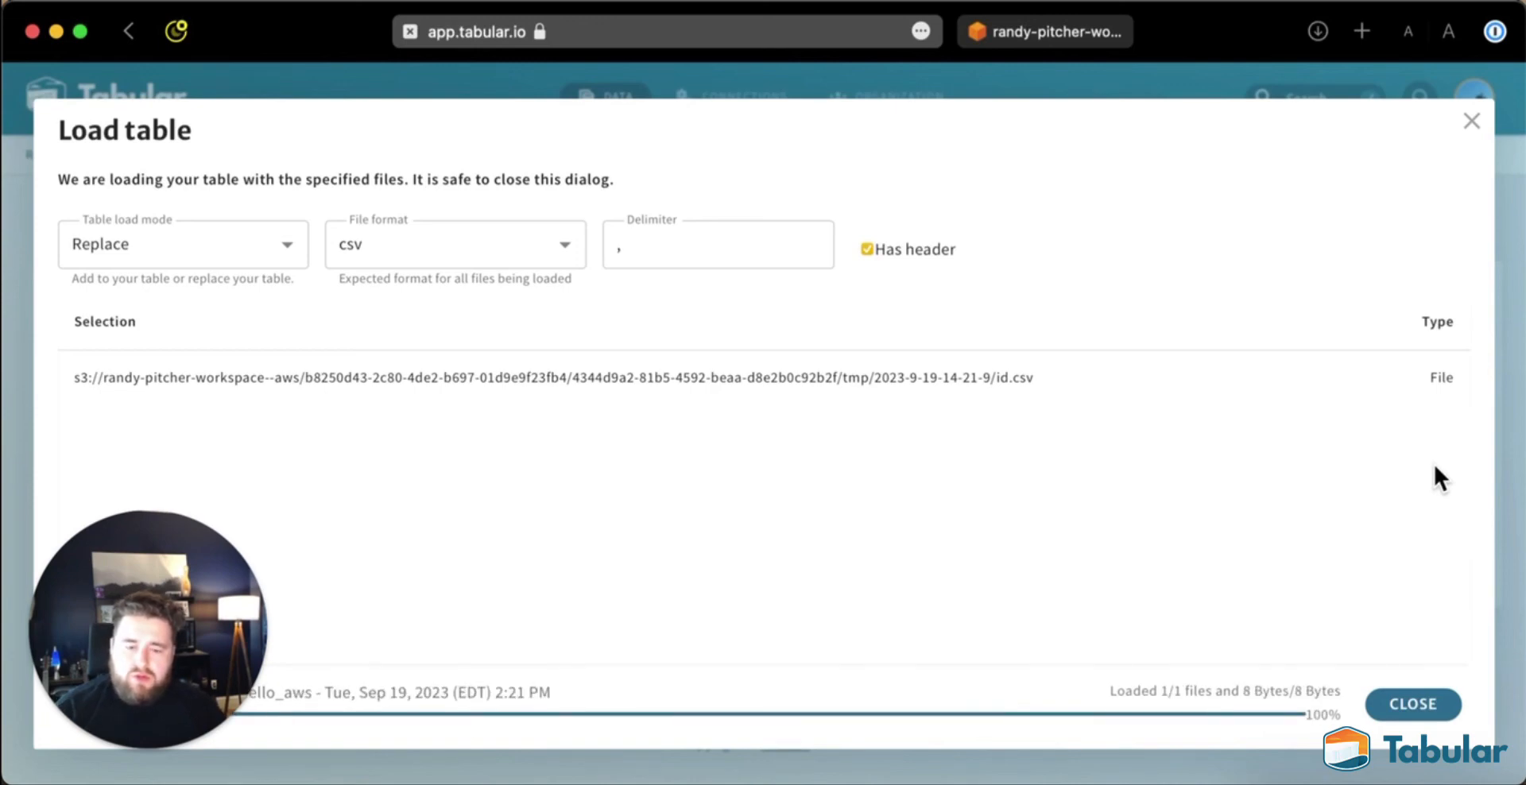
click(1426, 719)
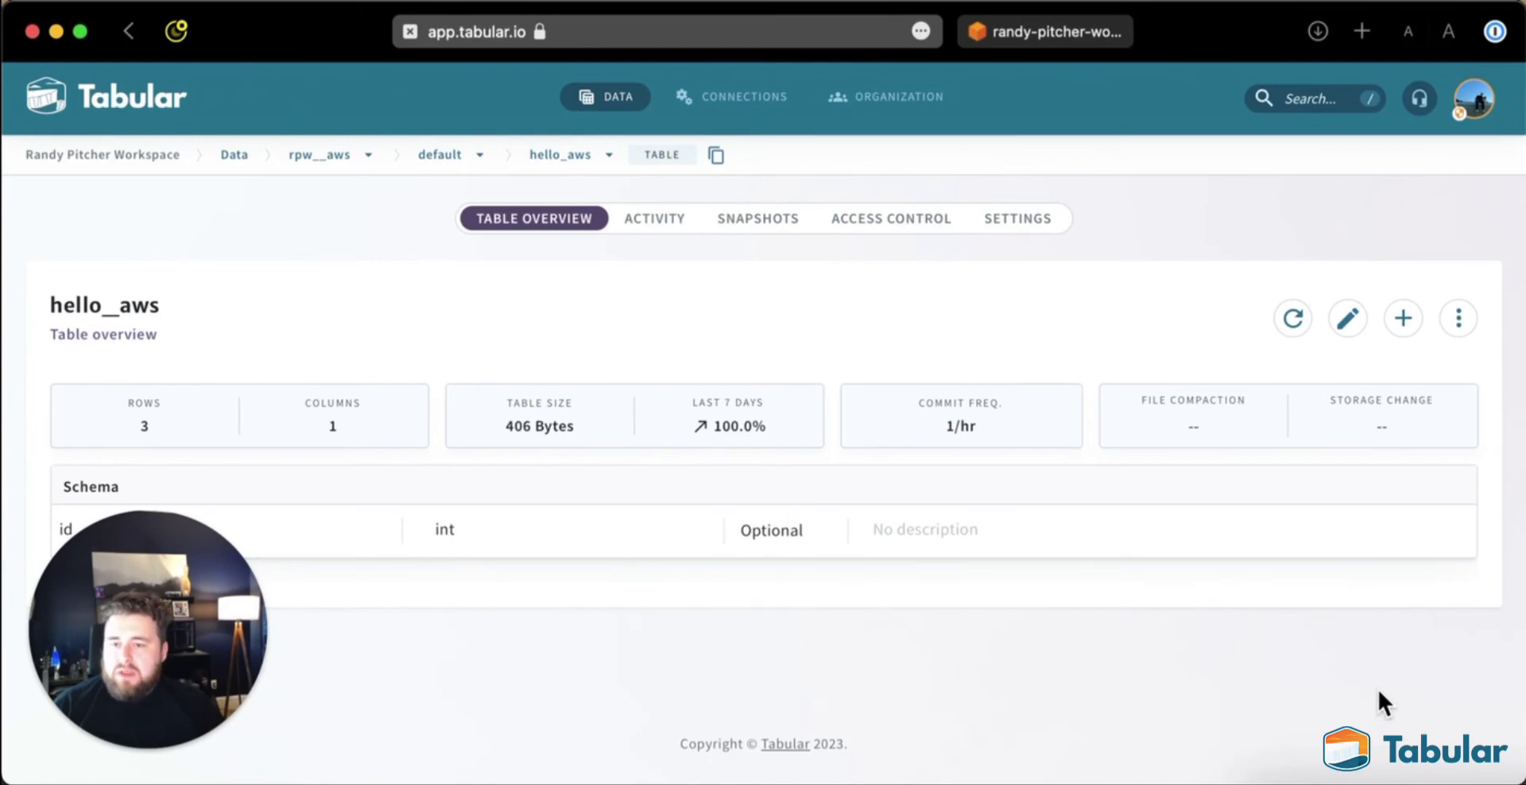
Step: Review the hello_aws table's activity log of load and maintenance events
click(646, 225)
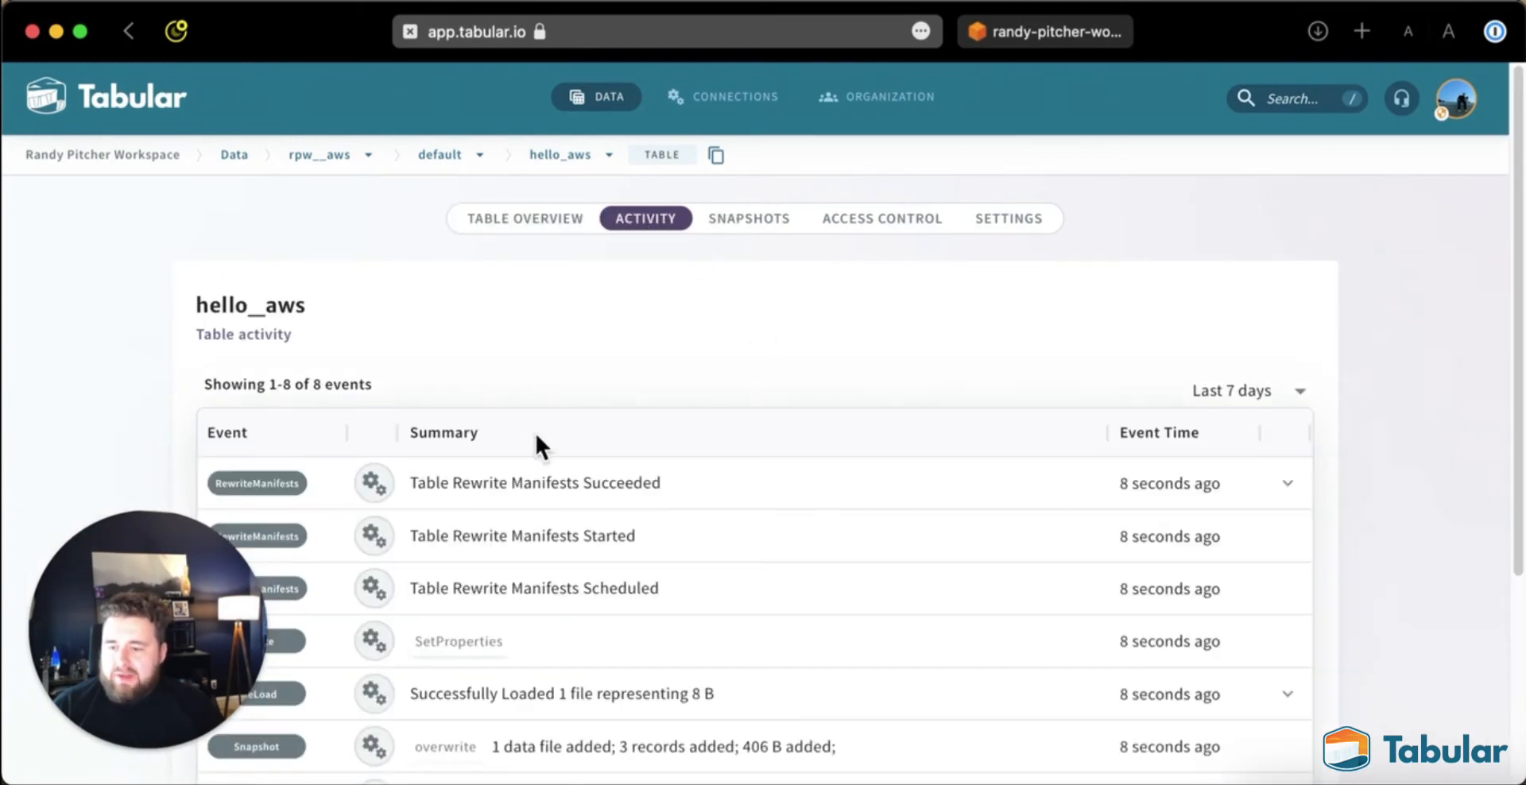
scroll(534, 442, down, 1)
scroll(685, 628, down, 5)
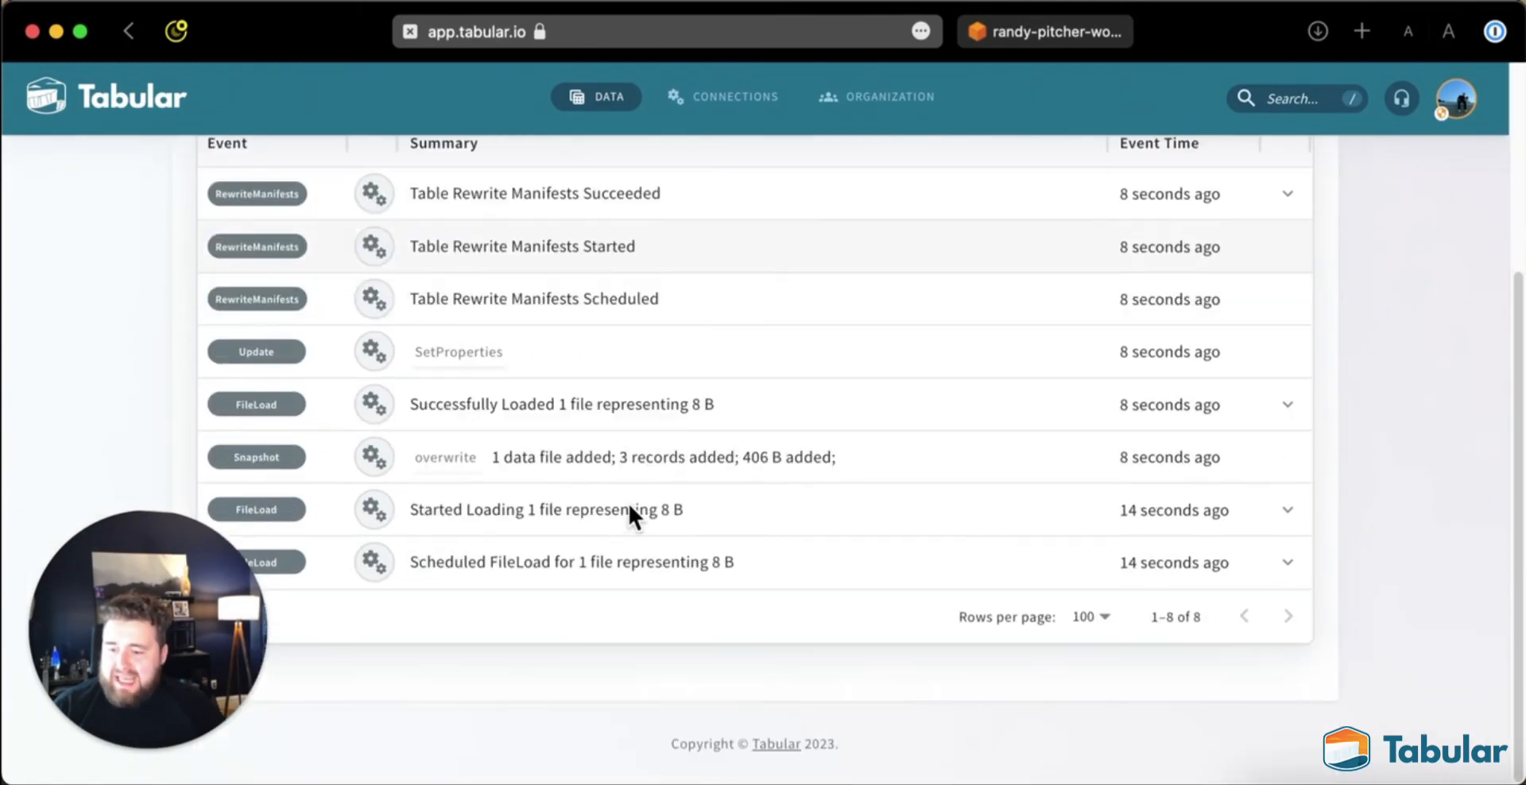
scroll(635, 335, up, 6)
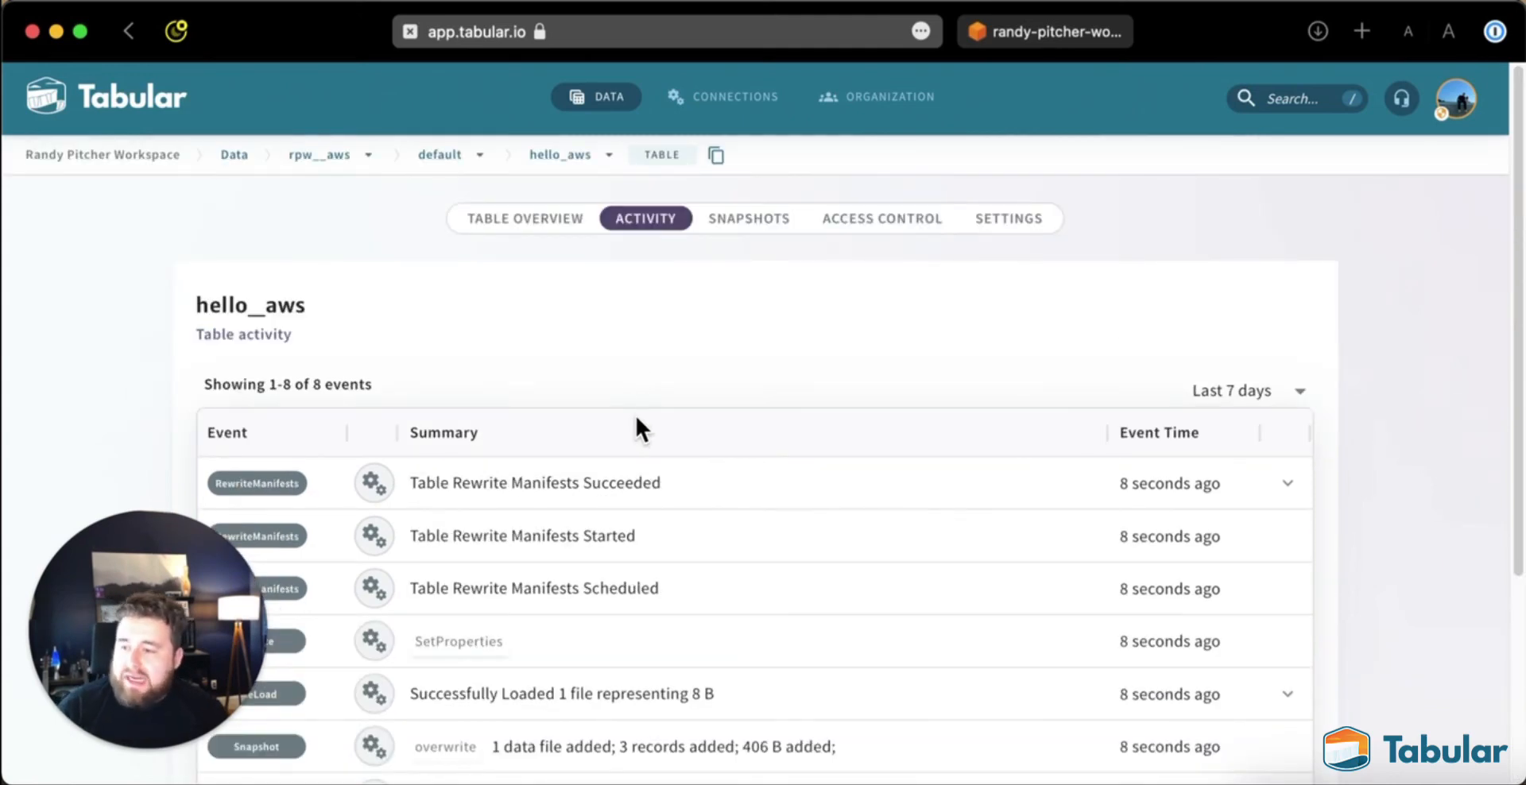
Step: Examine the table's snapshot charts and snapshot list, and return to the table overview
click(751, 220)
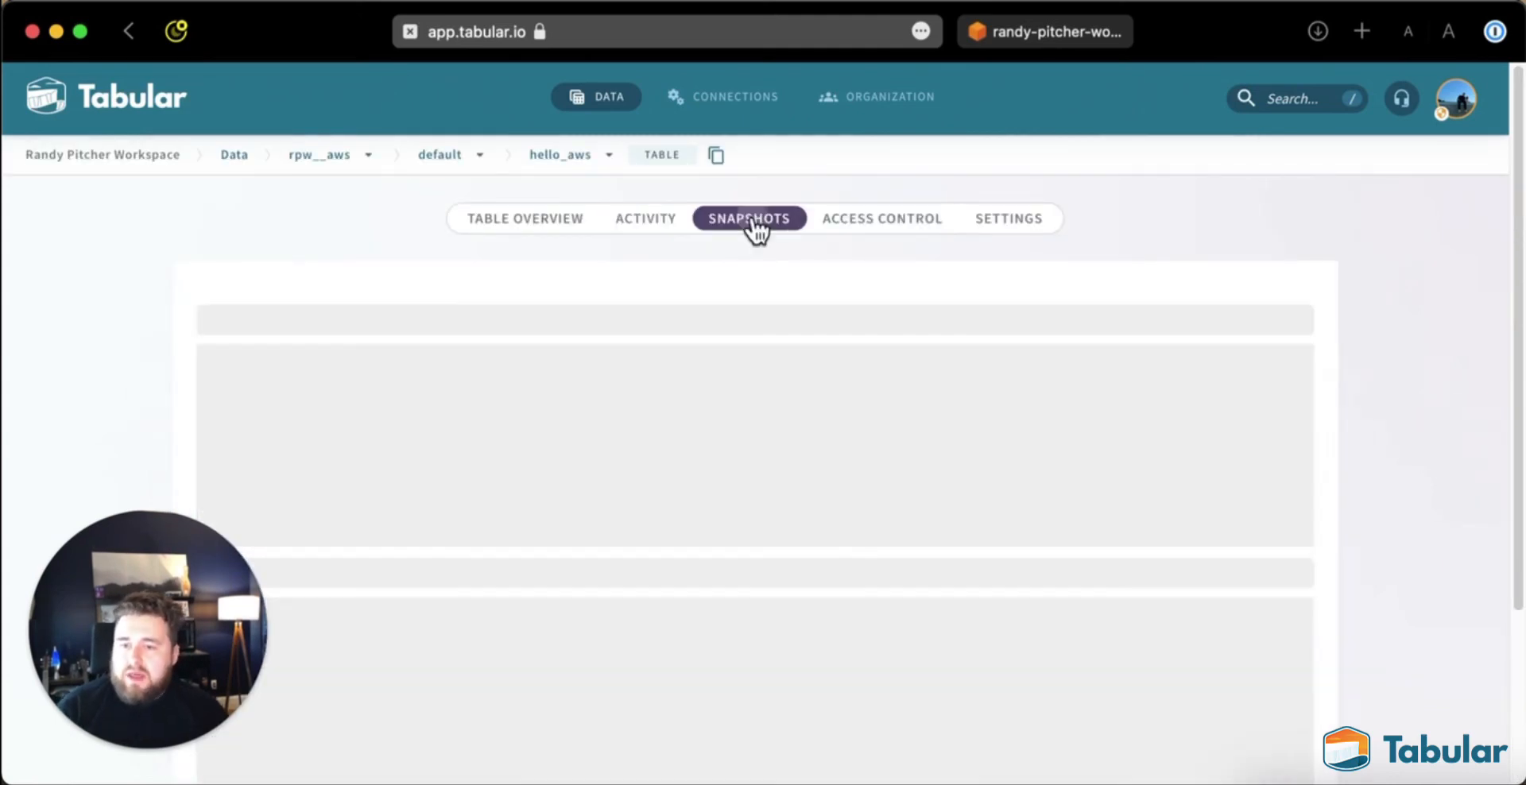
scroll(1342, 294, down, 8)
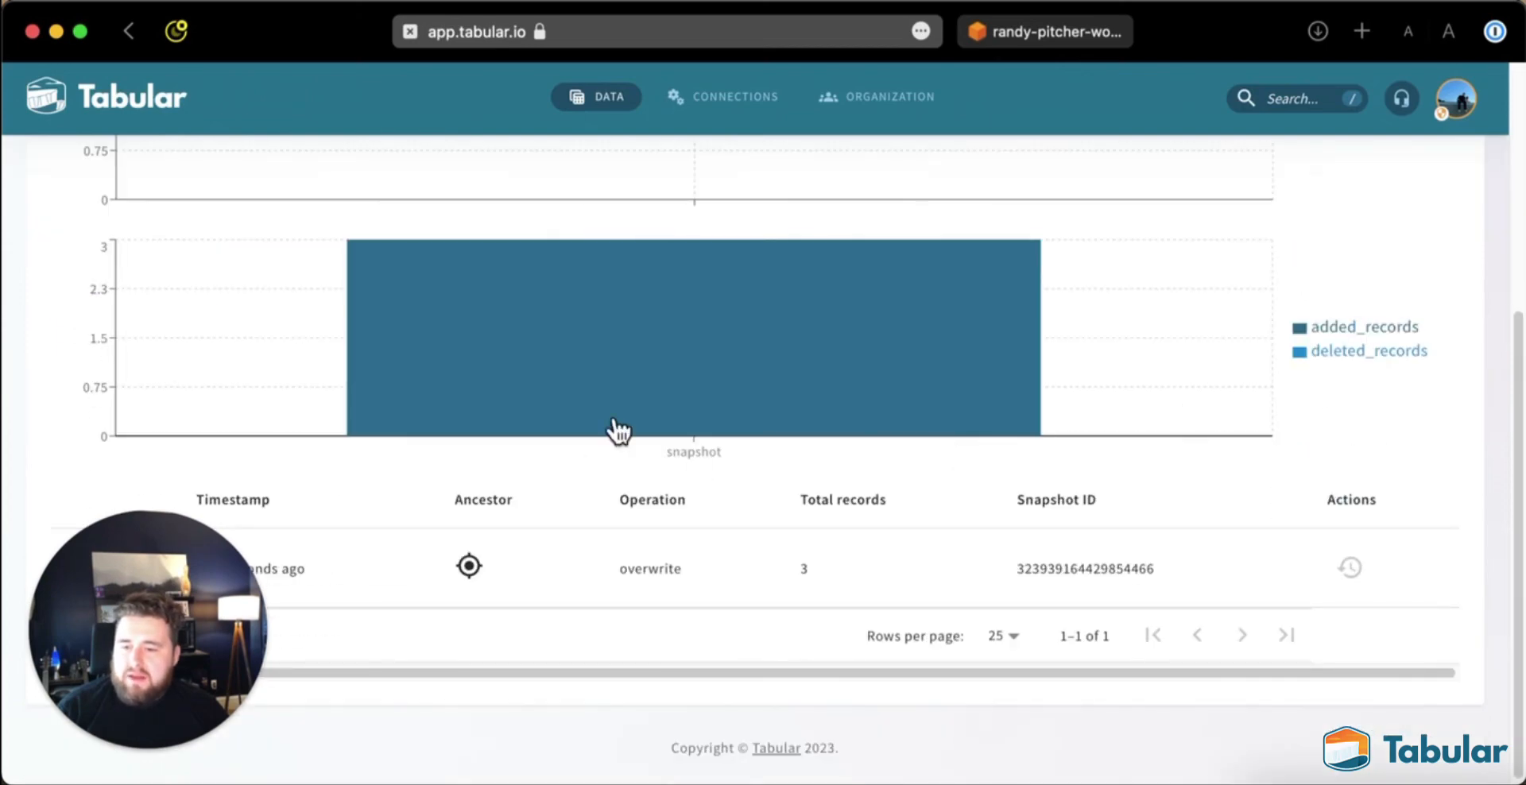
mouse_move(723, 378)
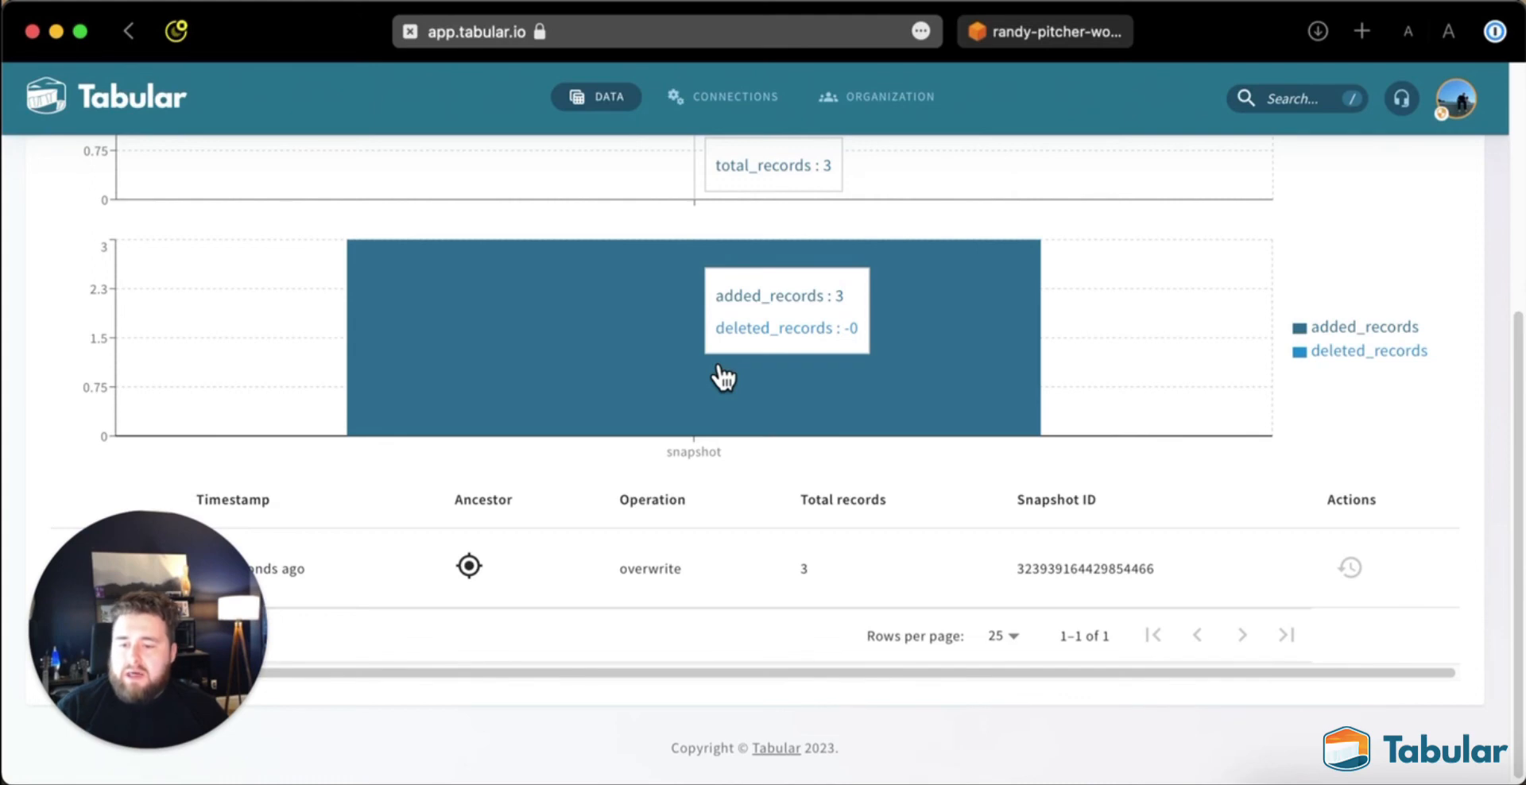
scroll(722, 377, up, 5)
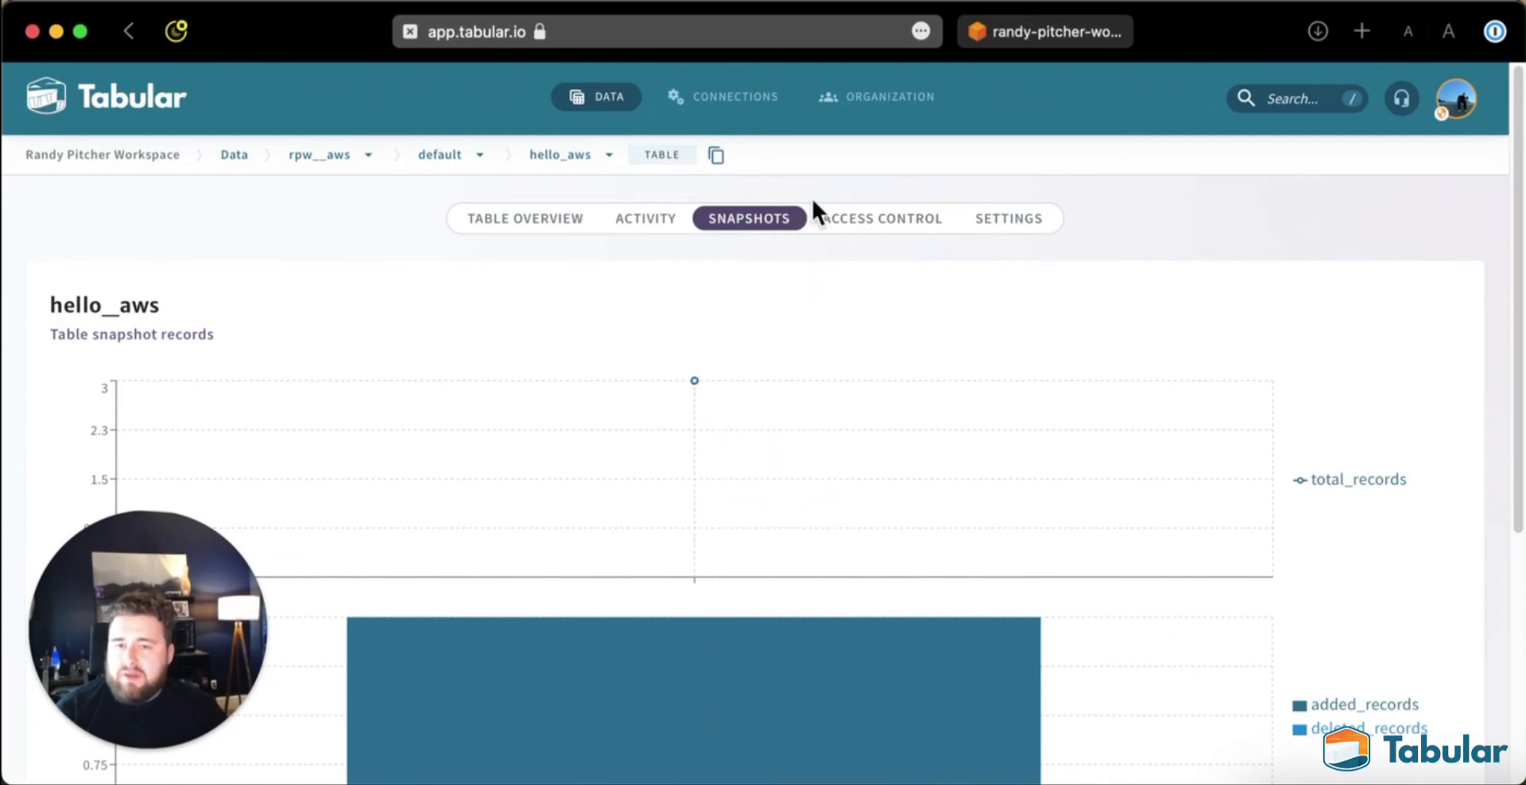
click(489, 222)
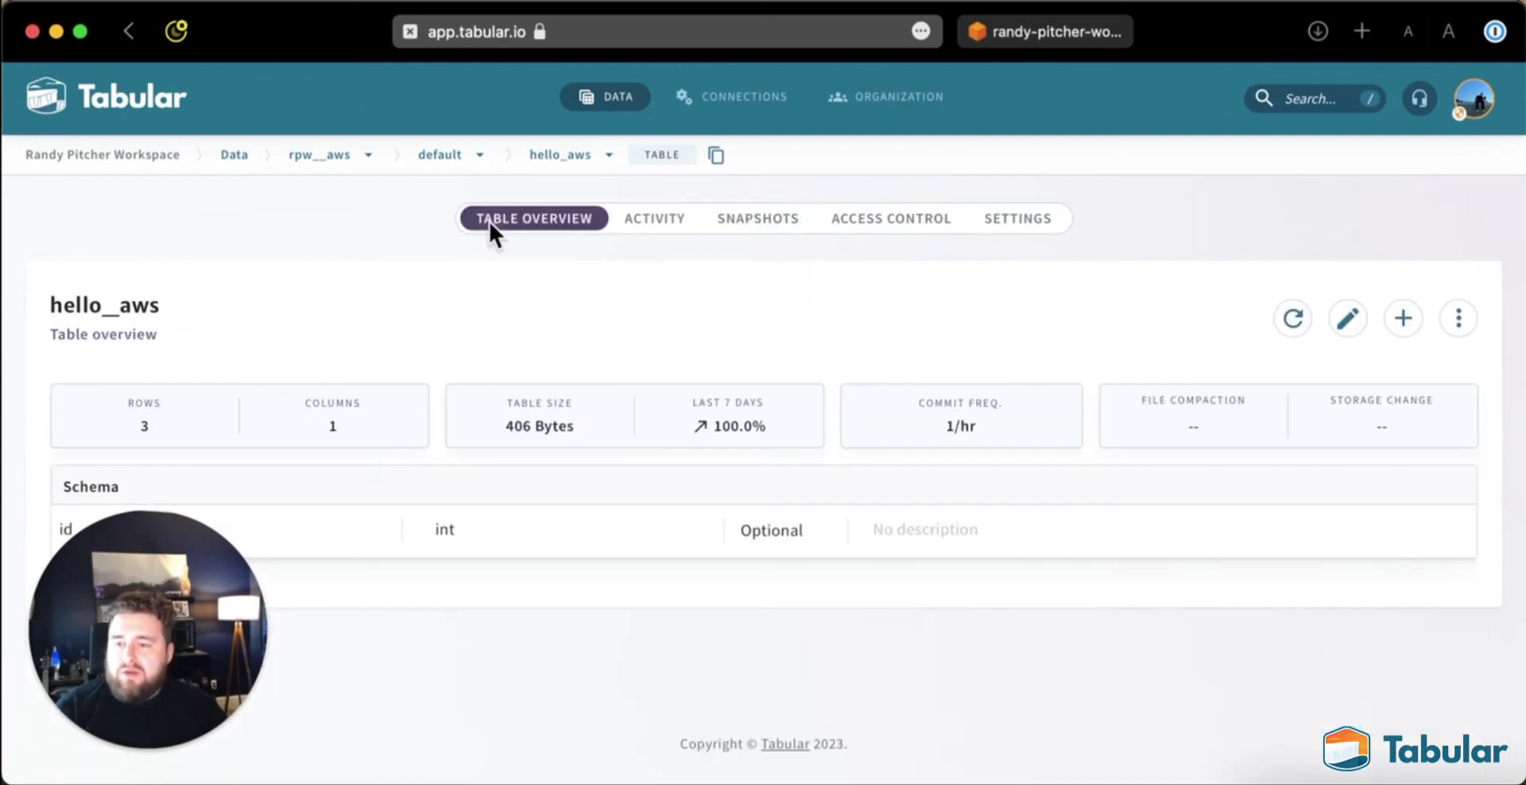
Step: Switch to the AWS console and open the subfolder inside the table's data folder to inspect the stored data file
click(1075, 39)
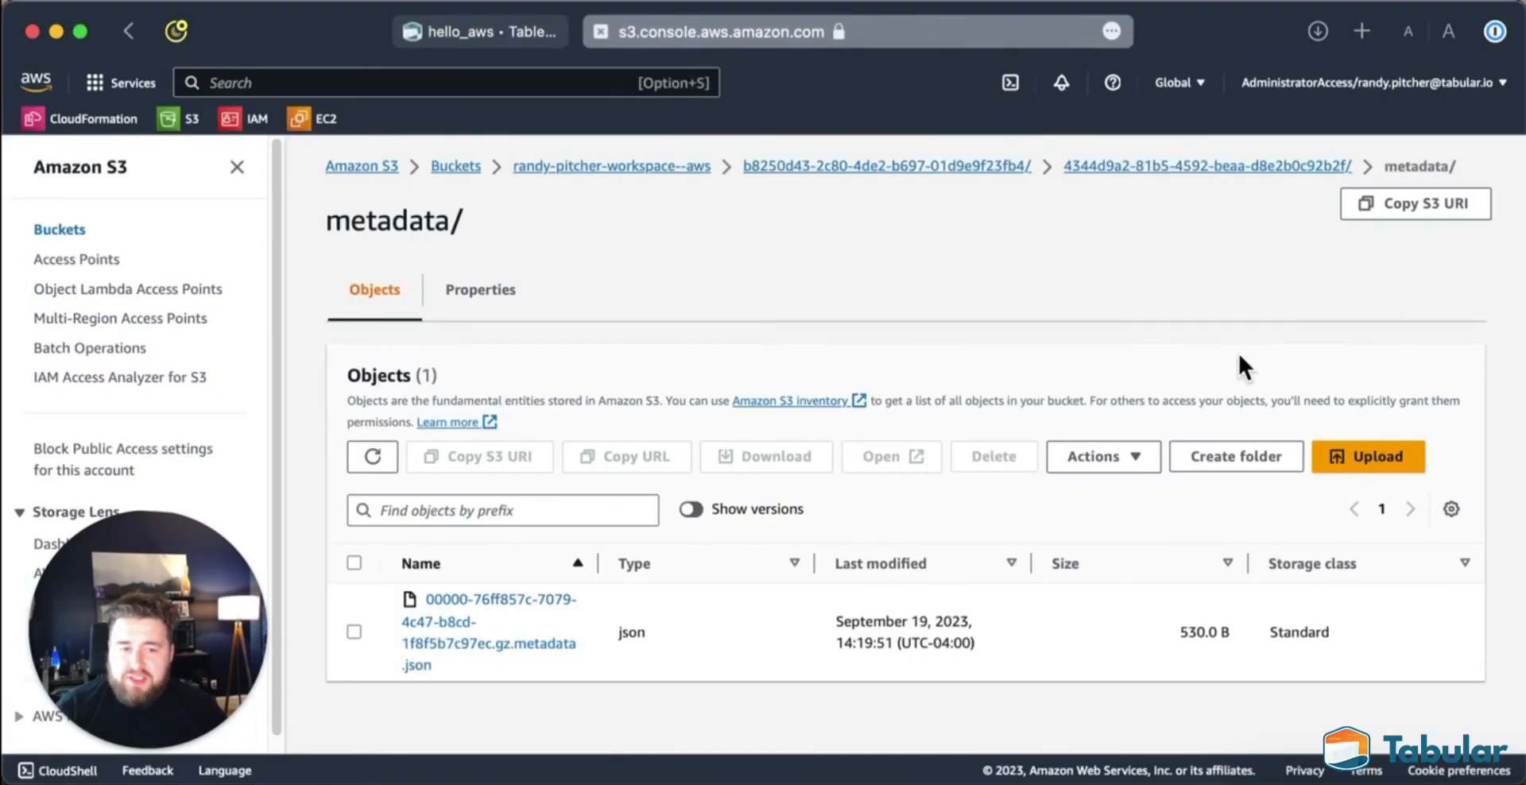
click(846, 166)
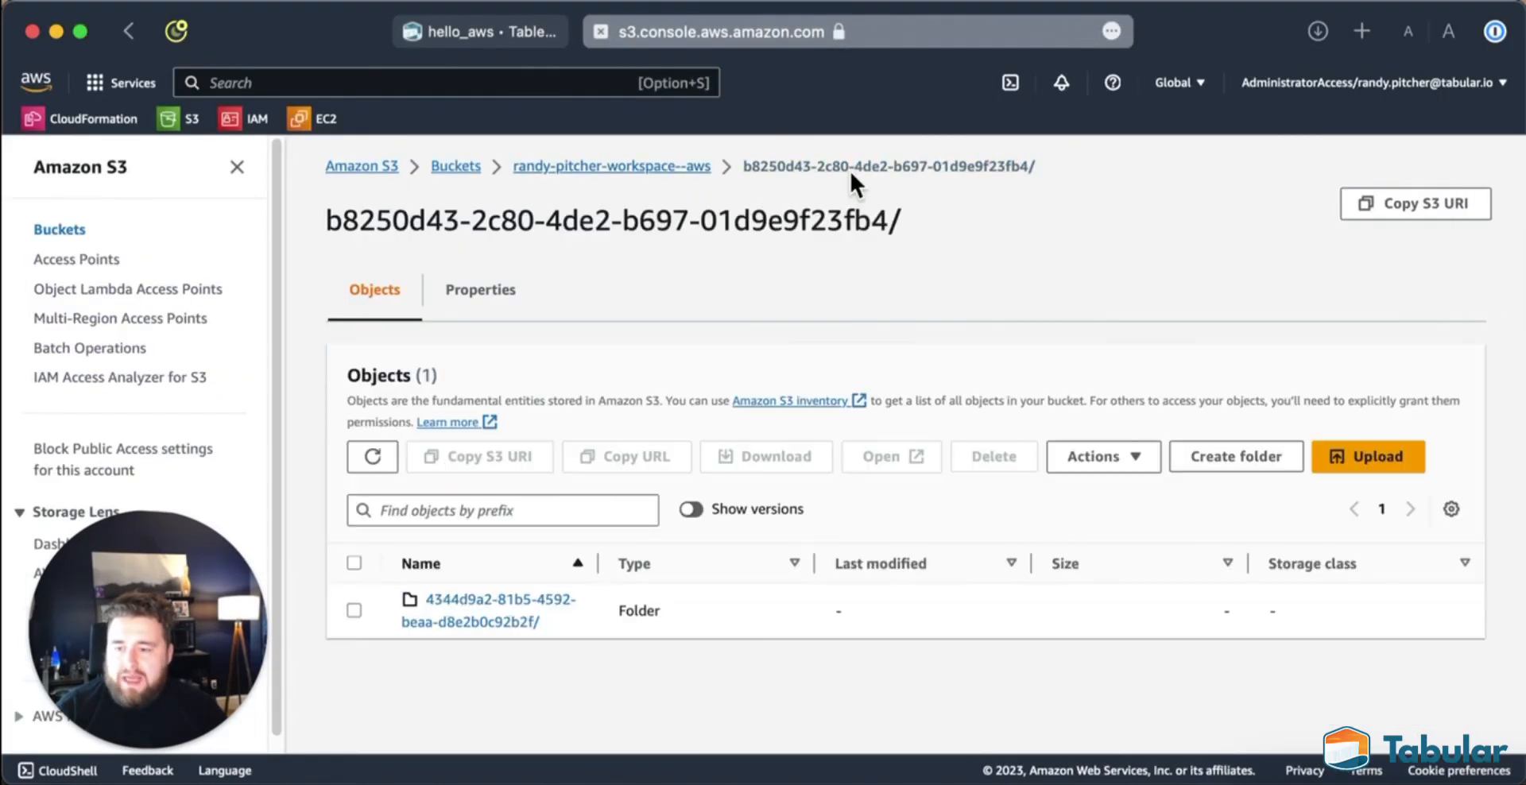
click(482, 623)
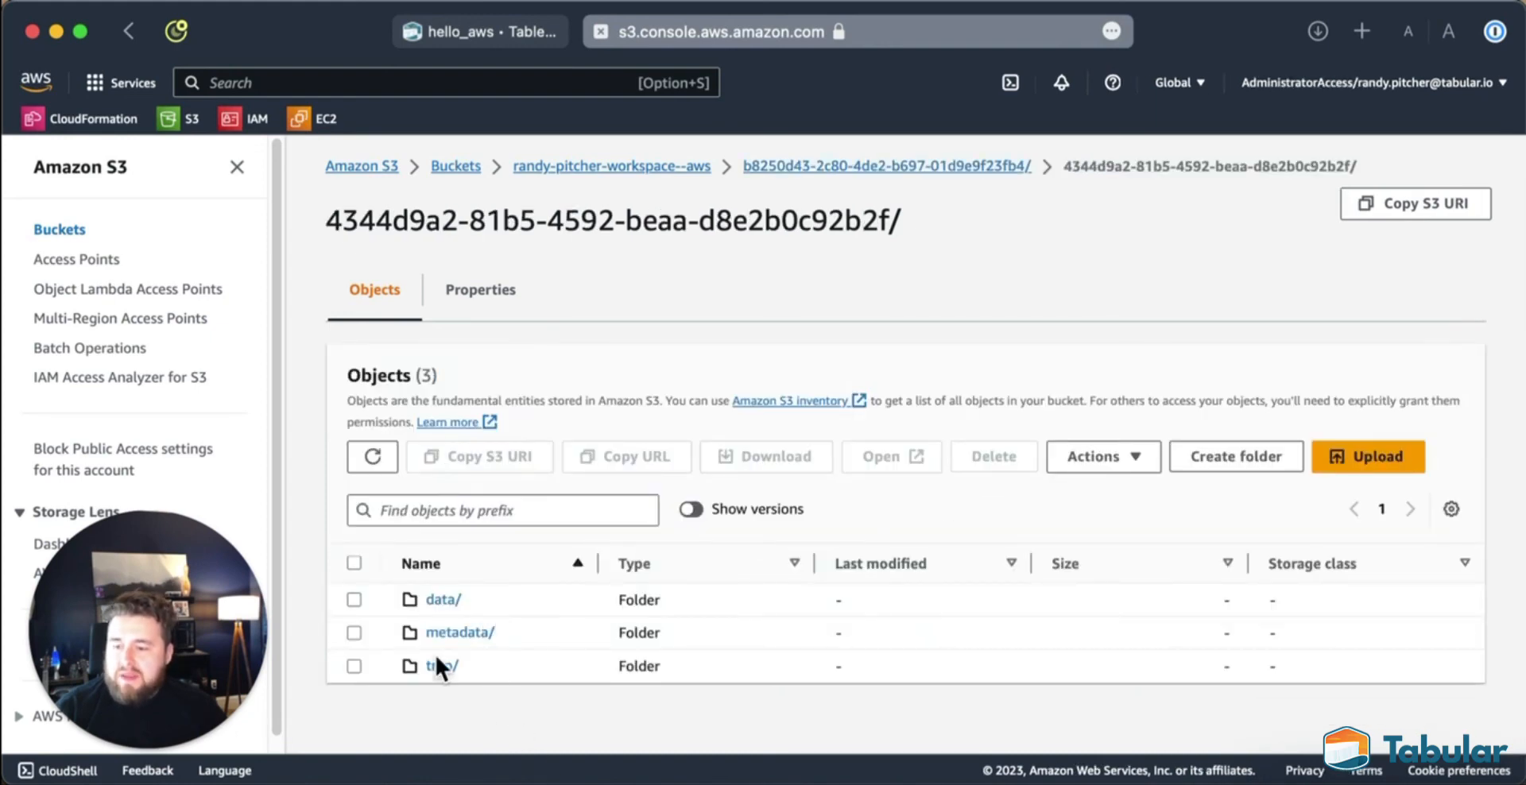
click(463, 603)
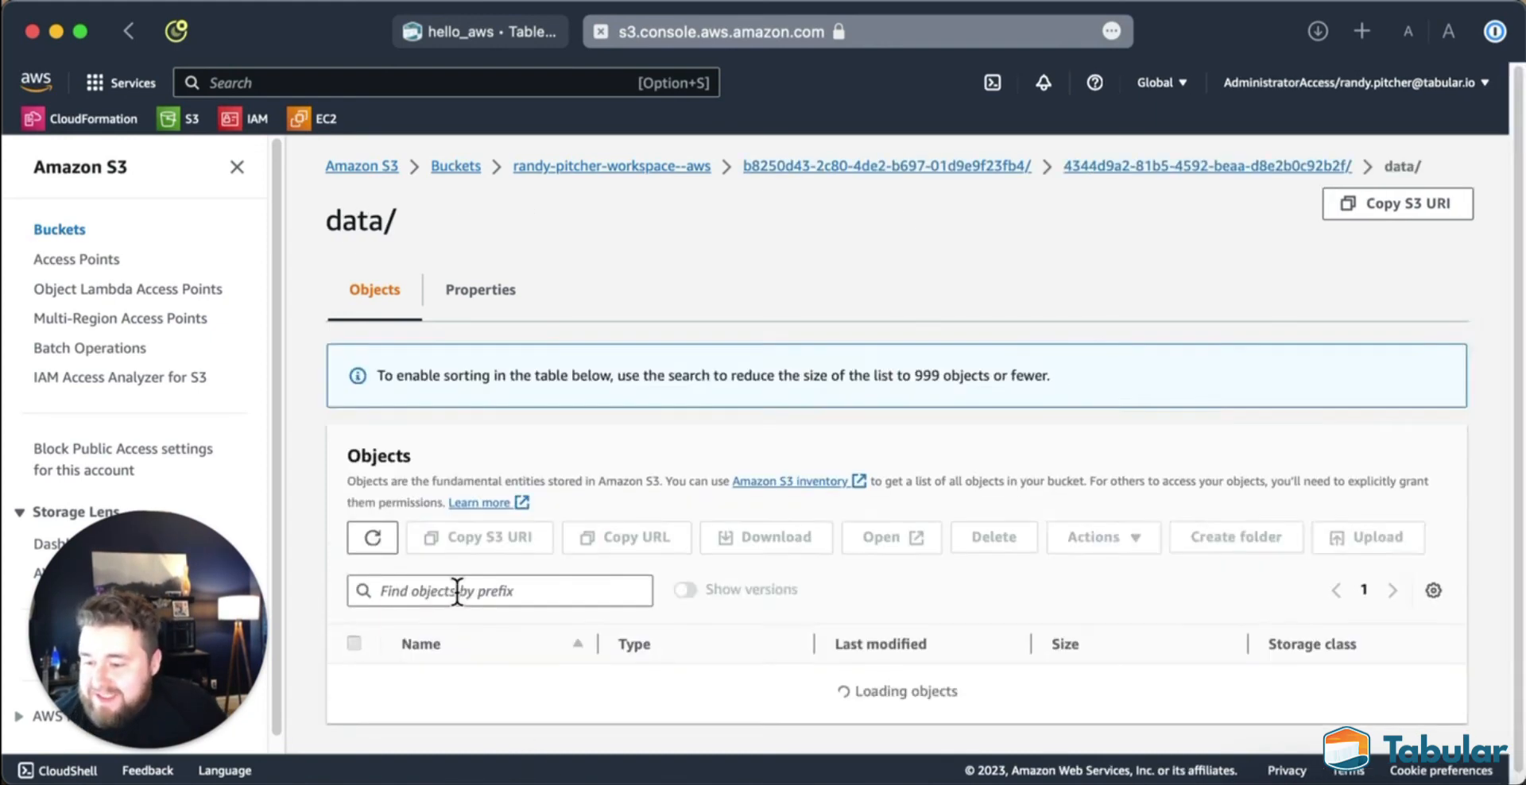
click(468, 605)
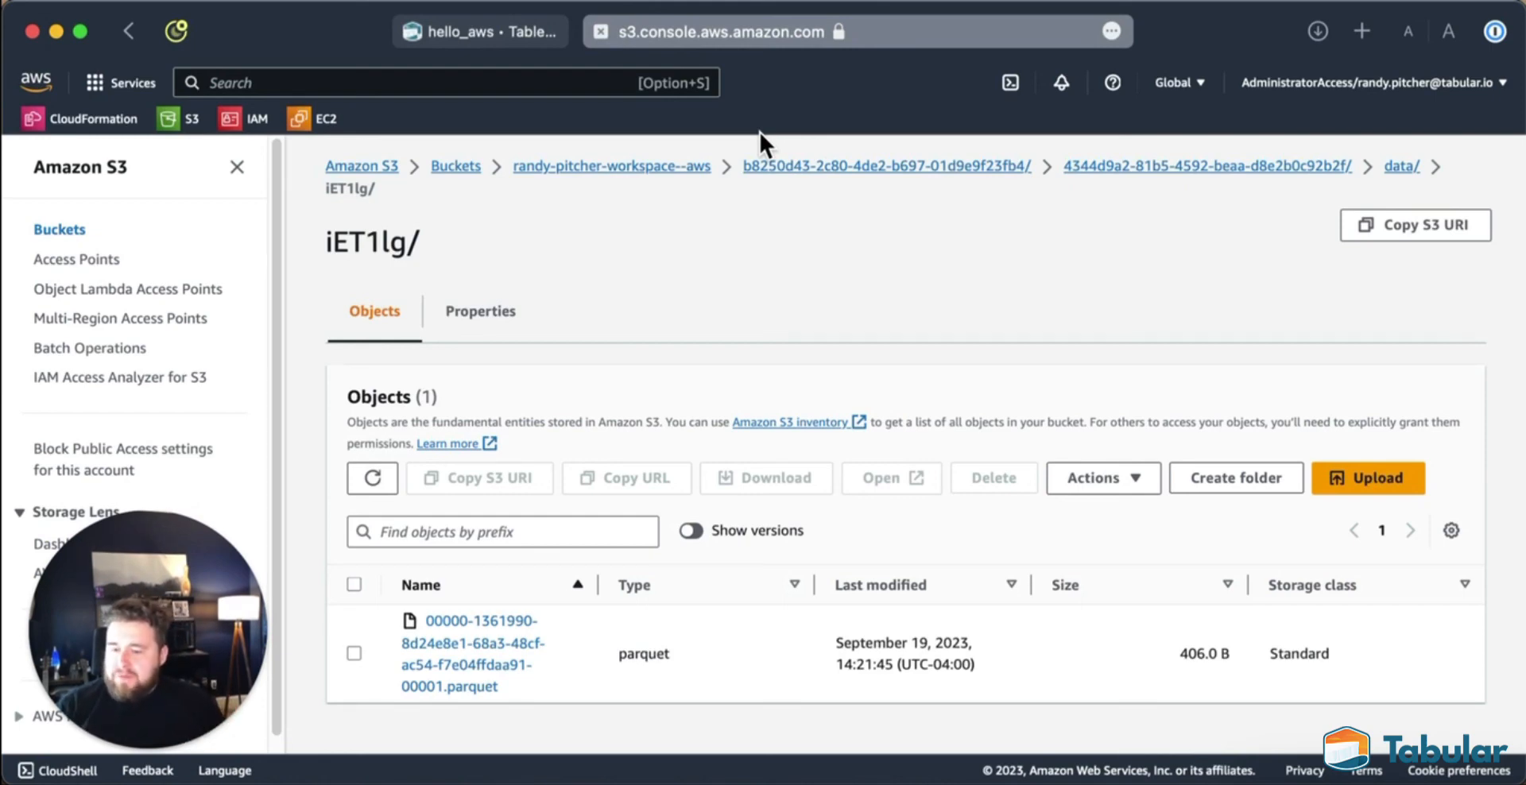
Step: Switch back to Tabular and open the workspace's list of warehouses
click(483, 35)
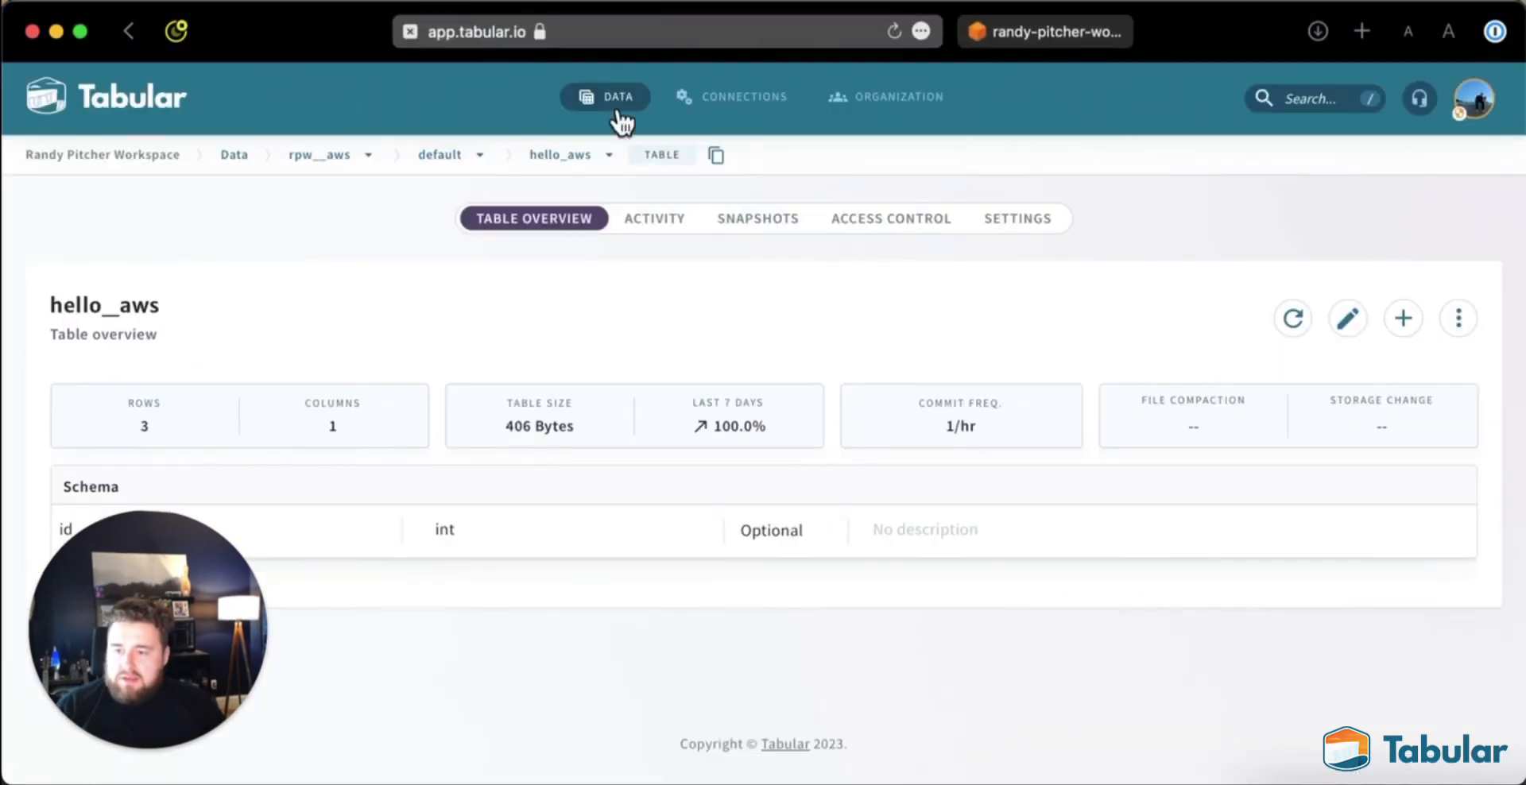
click(230, 156)
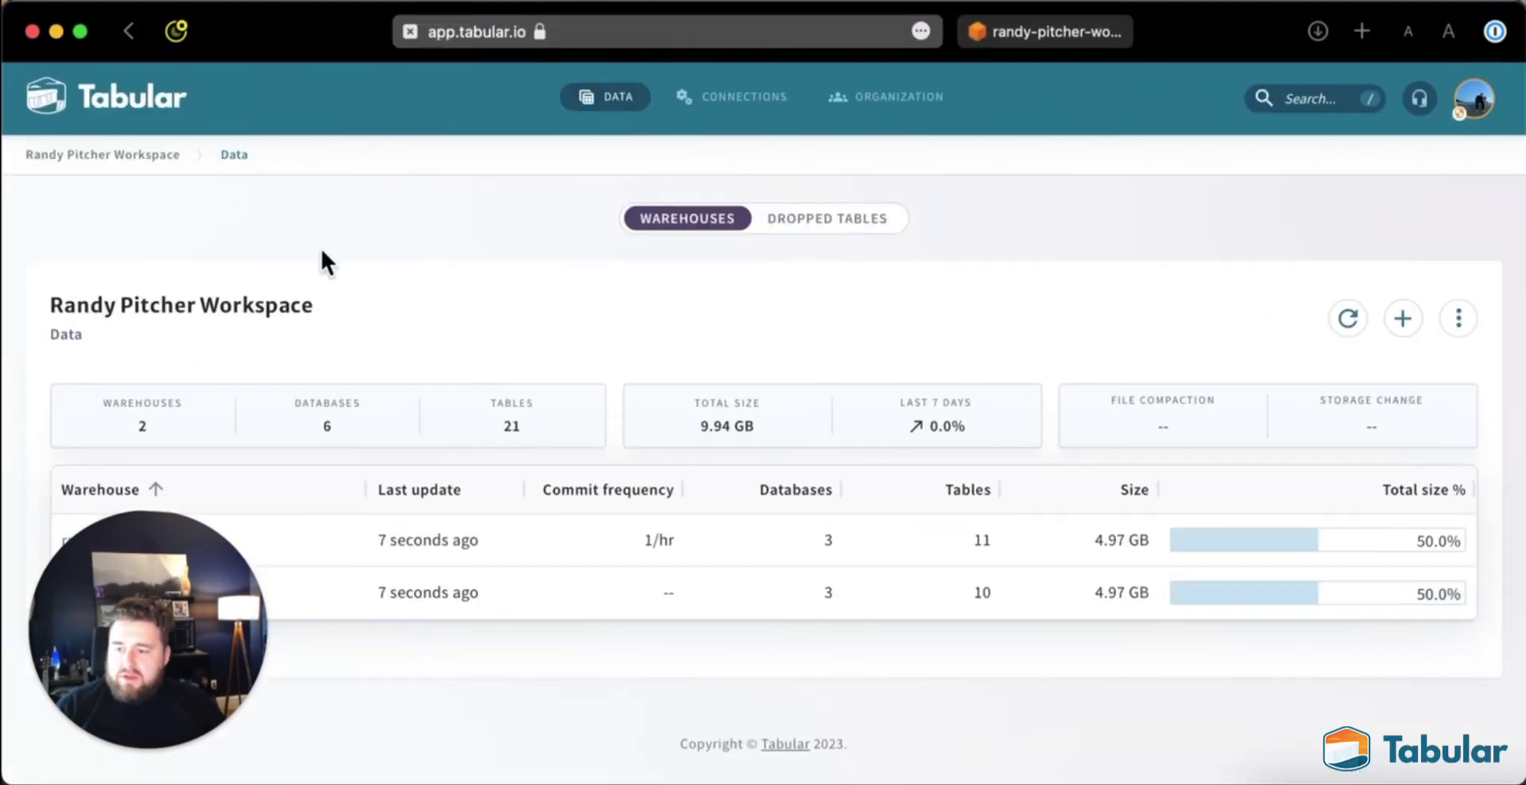
drag(203, 645, 1238, 205)
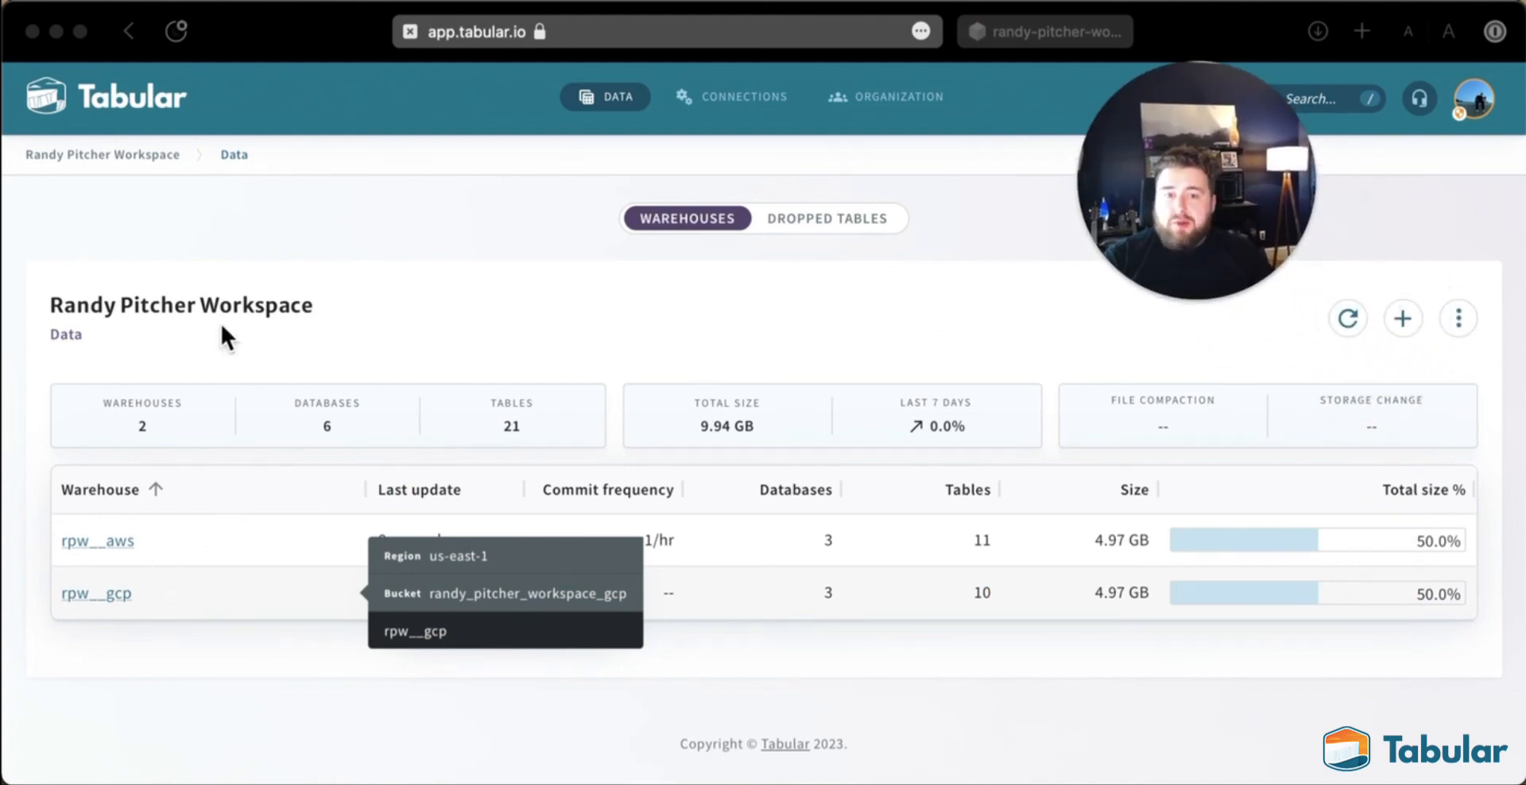
click(346, 291)
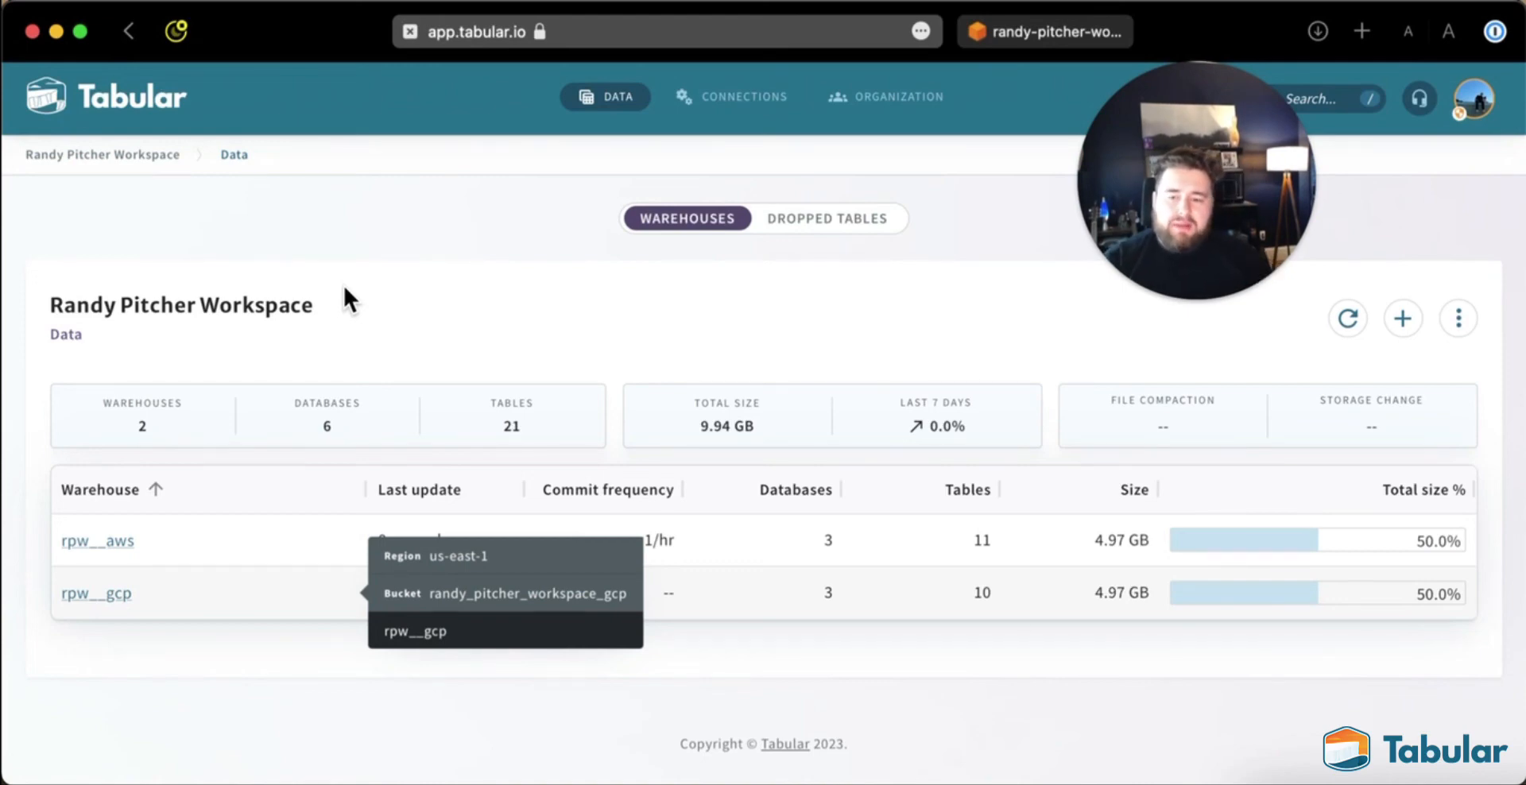
mouse_move(1265, 247)
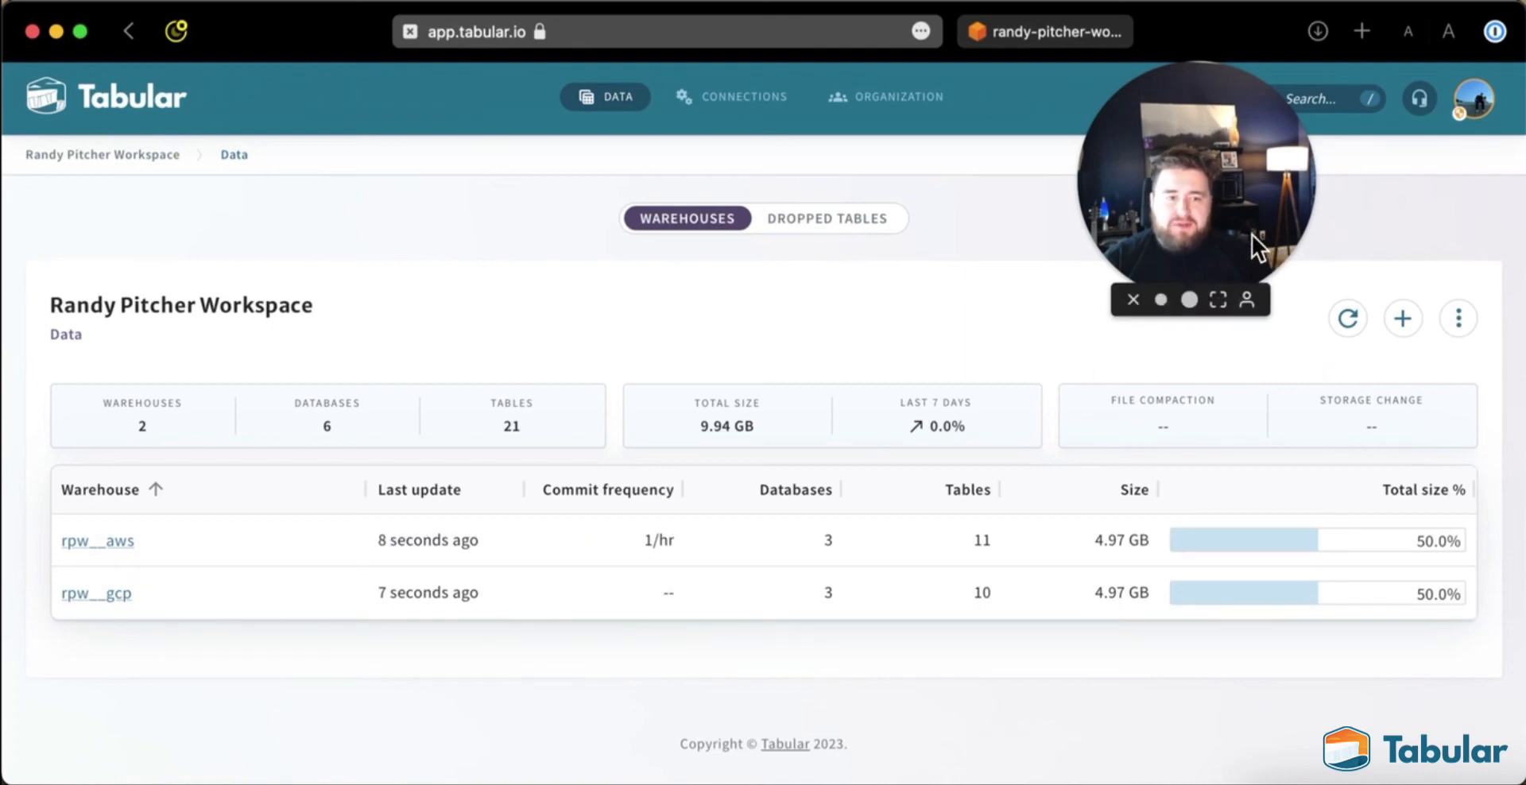